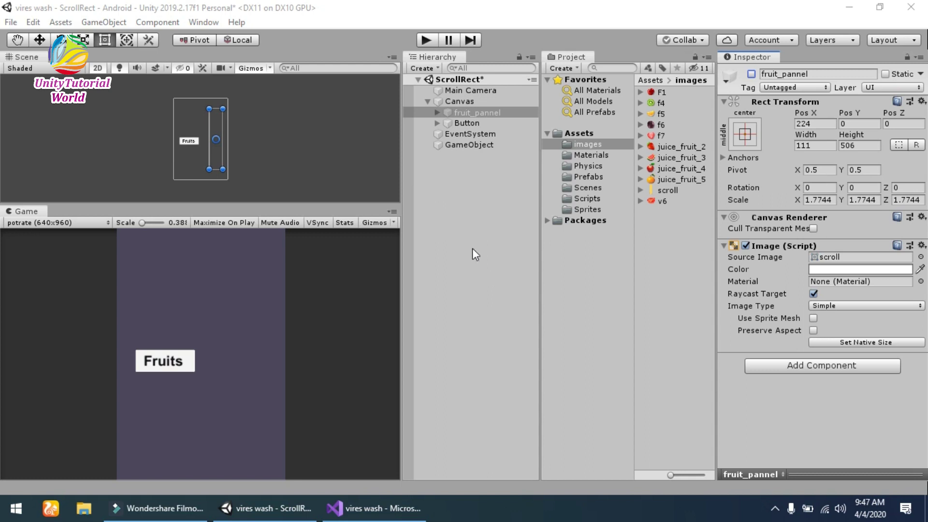
Step: Enter Play mode to run the ScrollRect scene
left_click(431, 41)
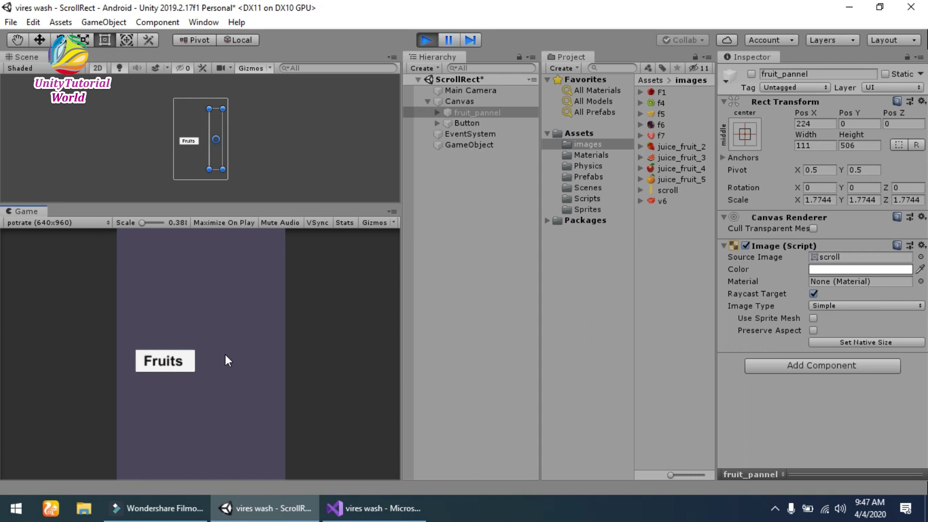
Step: Try the fruit scroll panel from the Fruits button, then exit Play mode
left_click(154, 365)
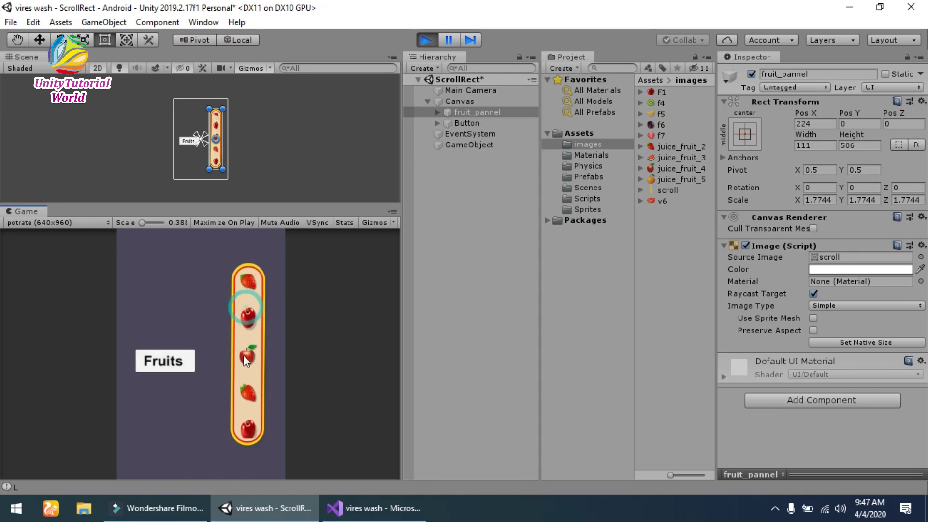
left_click(252, 308)
left_click_drag(251, 333, 245, 355)
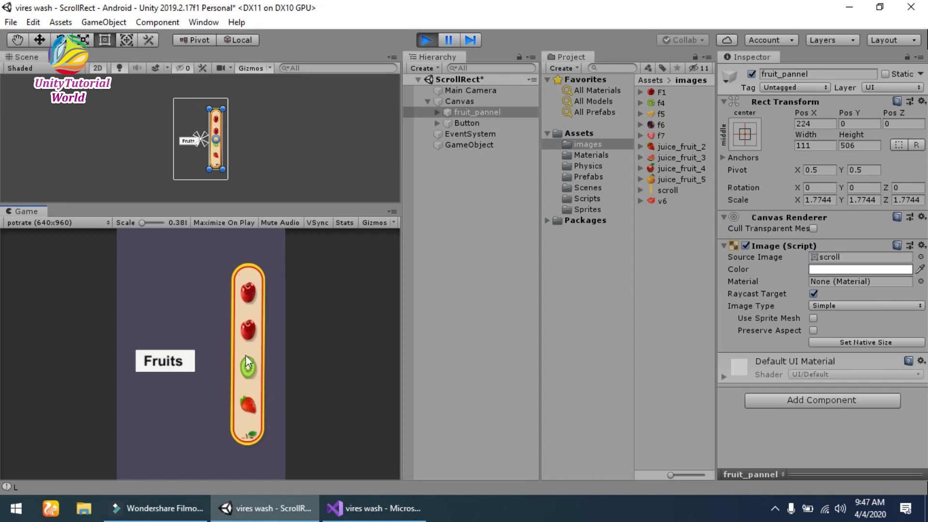
left_click(162, 369)
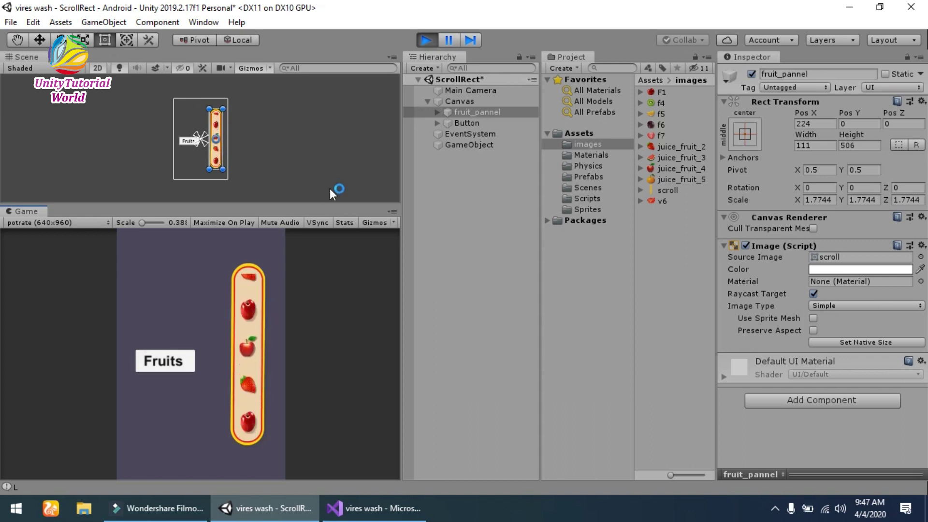
left_click(424, 39)
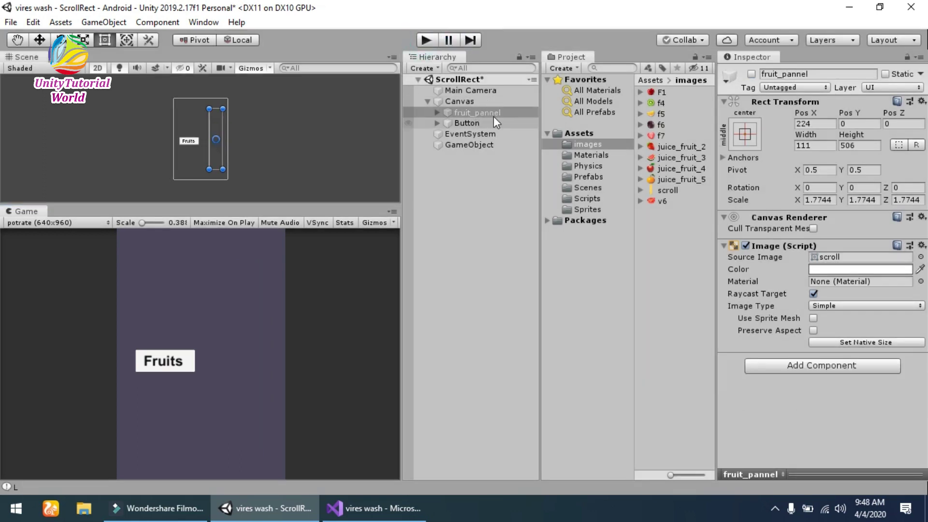
Step: Deactivate the old Canvas to hide its Fruits button, then collapse and deselect it
left_click(445, 103)
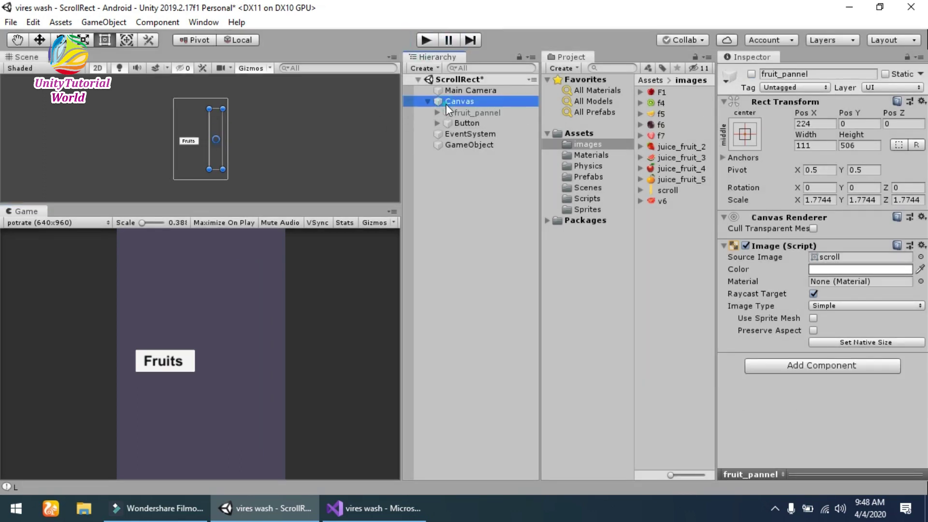
left_click(751, 74)
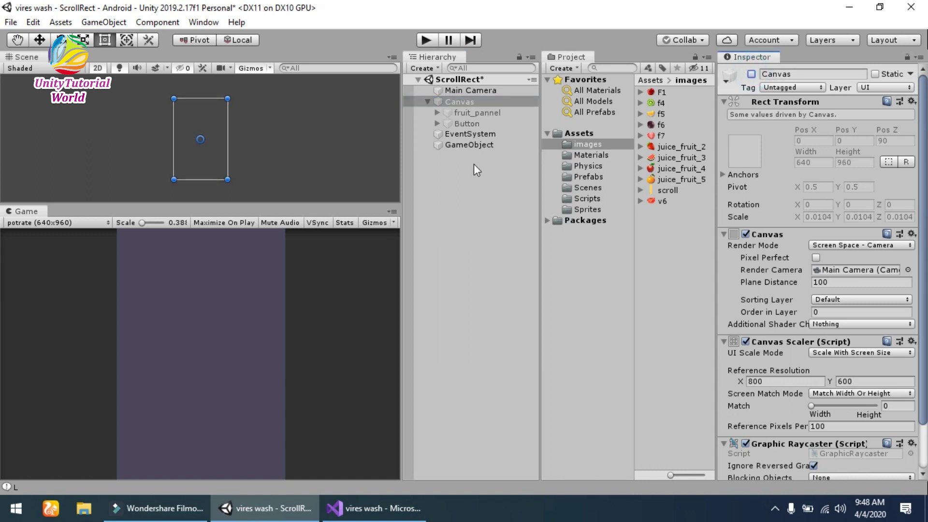
left_click(429, 101)
left_click(462, 153)
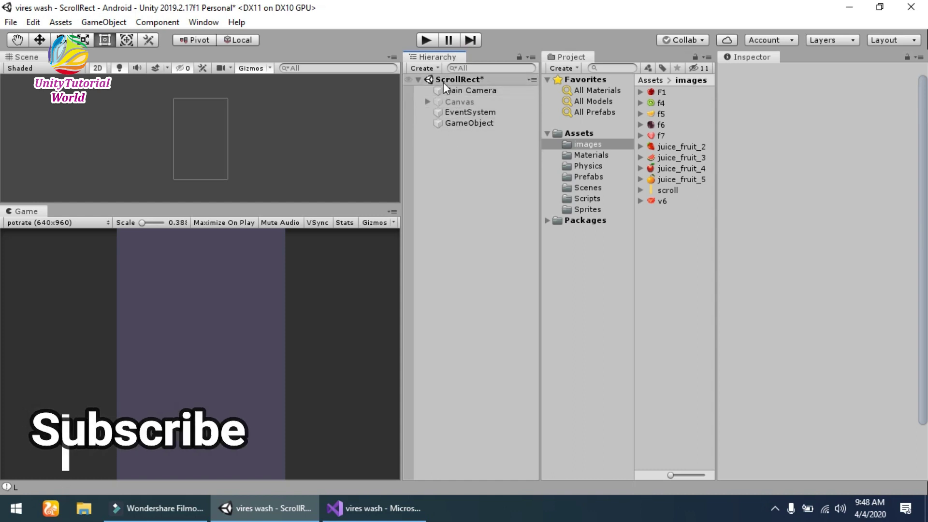
Step: Create a UI Panel inside a new Canvas from the Hierarchy menu
right_click(456, 141)
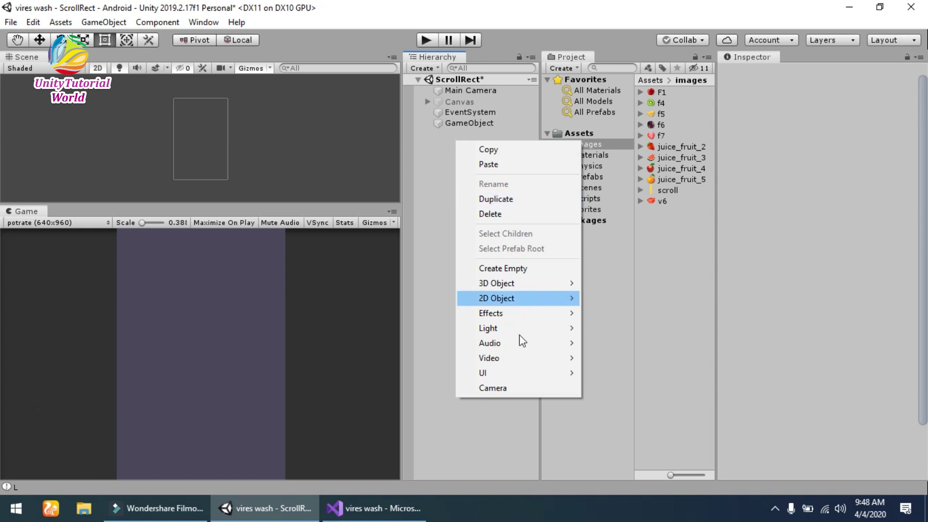
mouse_move(515, 361)
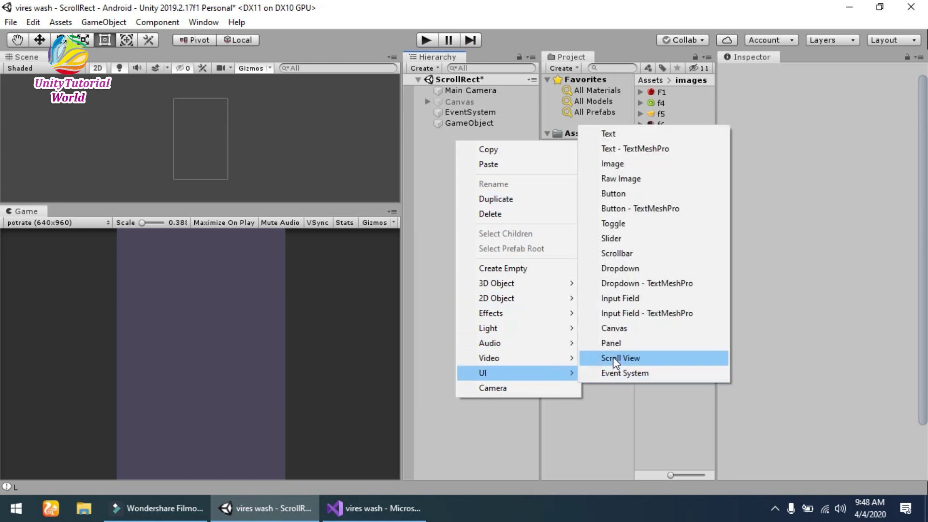
left_click(616, 342)
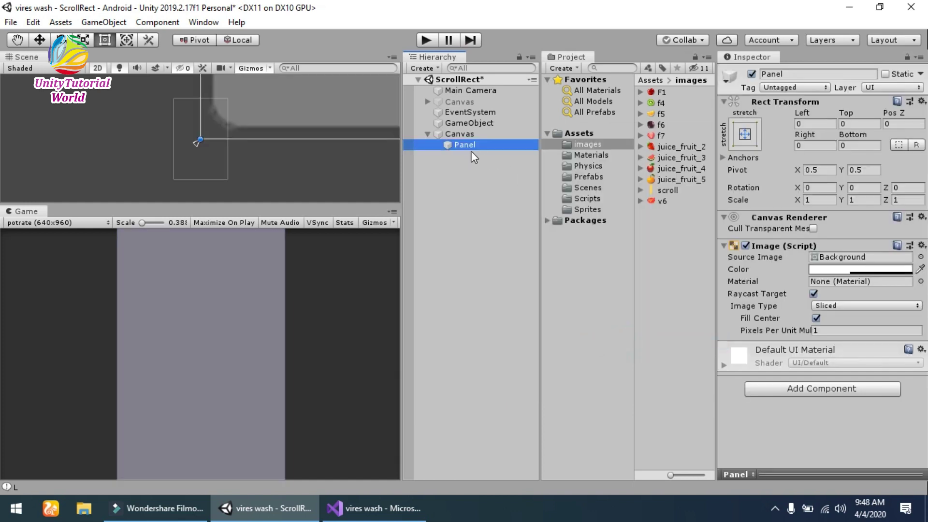
Step: Set the new Canvas to Screen Space - Camera with Main Camera and Scale With Screen Size
left_click(458, 134)
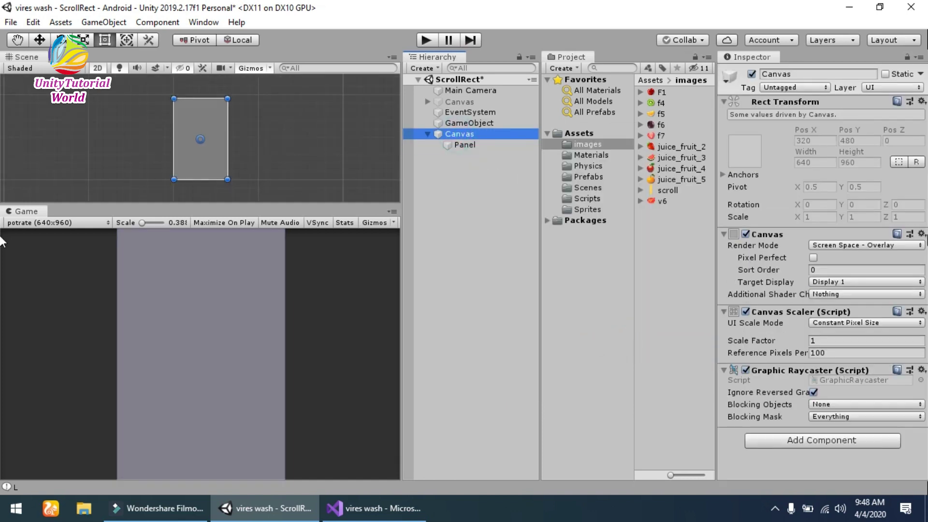
left_click(908, 247)
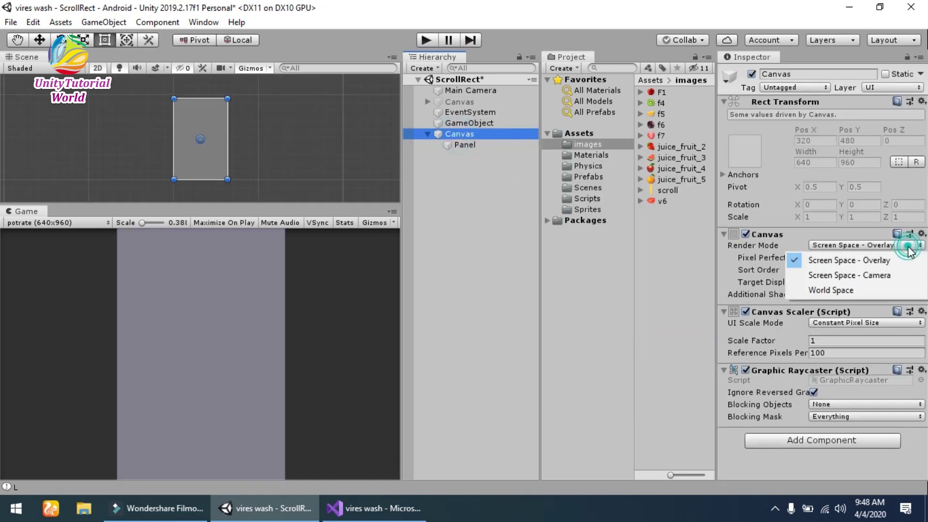
left_click(877, 277)
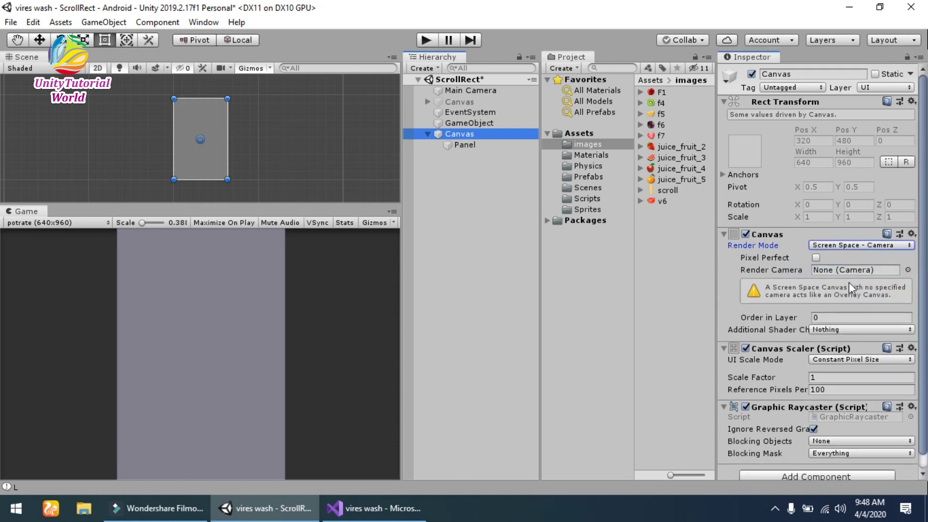
left_click_drag(469, 91, 849, 271)
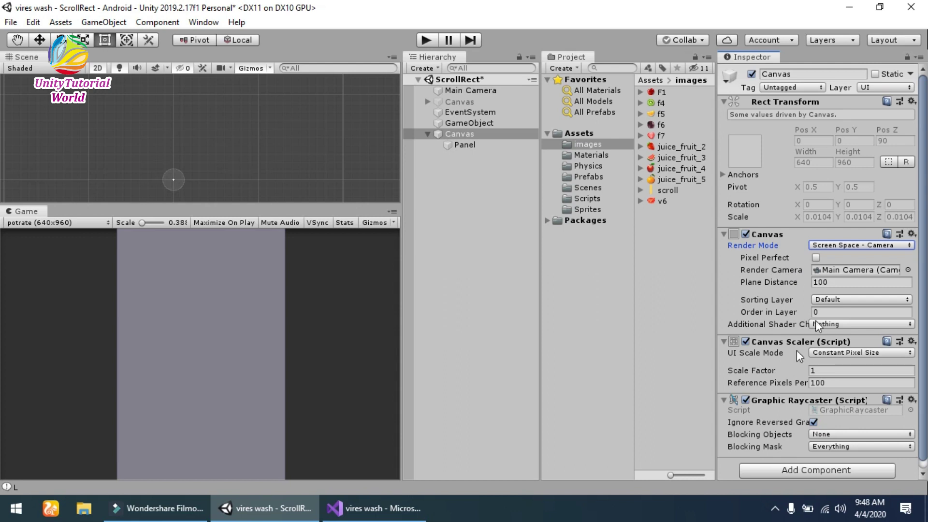
left_click(834, 352)
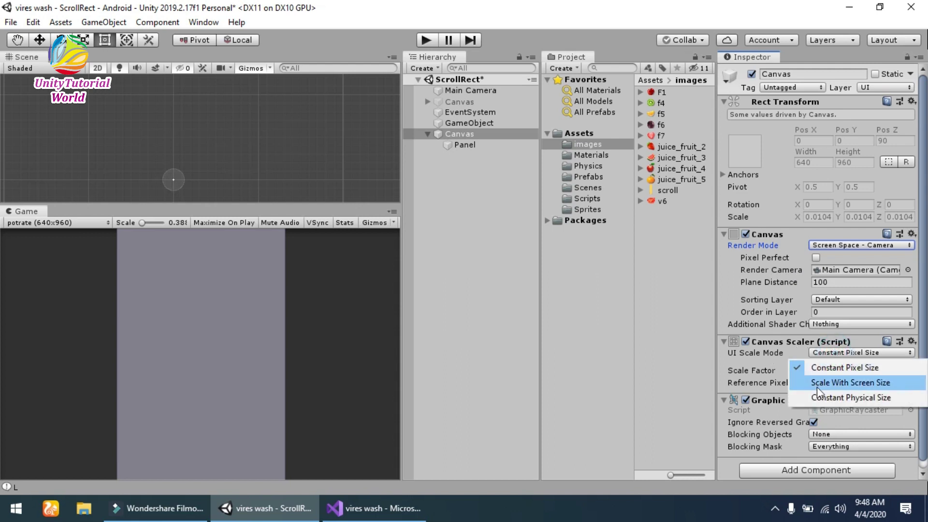
left_click(833, 384)
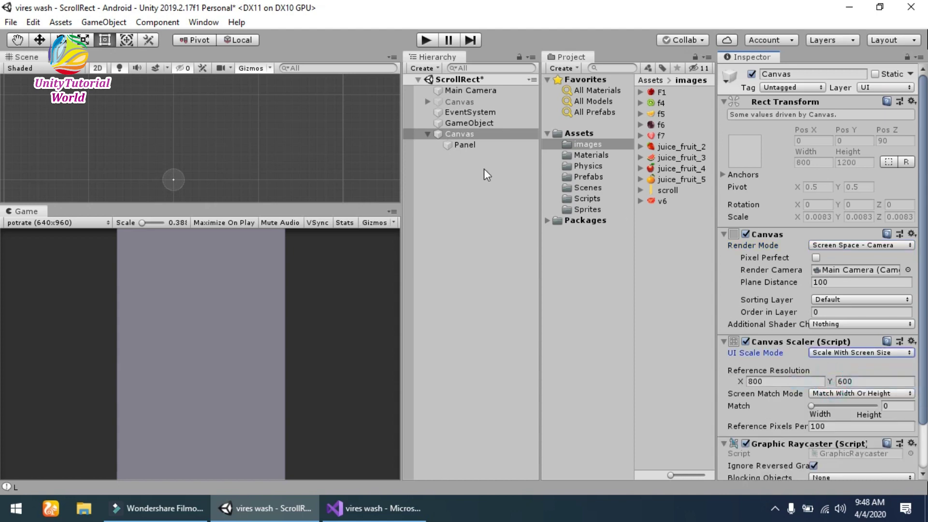
double_click(459, 135)
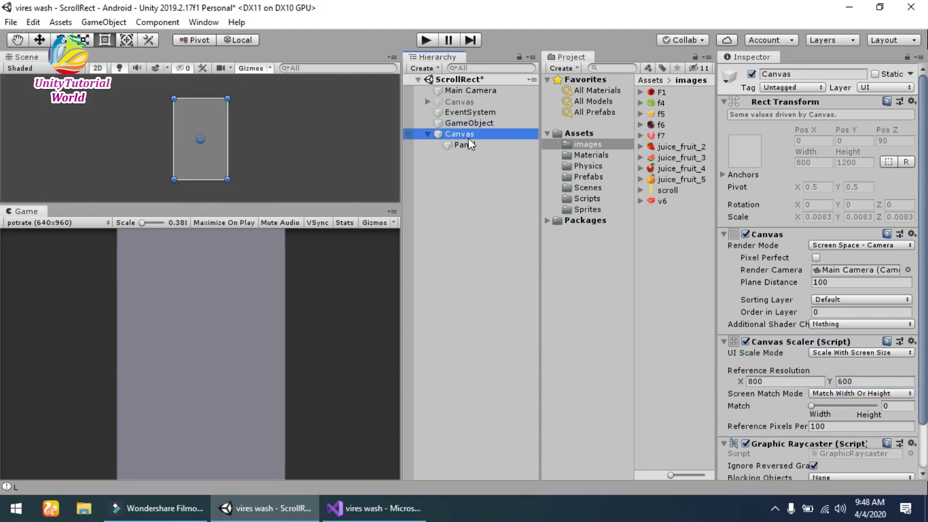
Step: Roughly narrow the Panel by dragging its edges in the Scene view
left_click(465, 145)
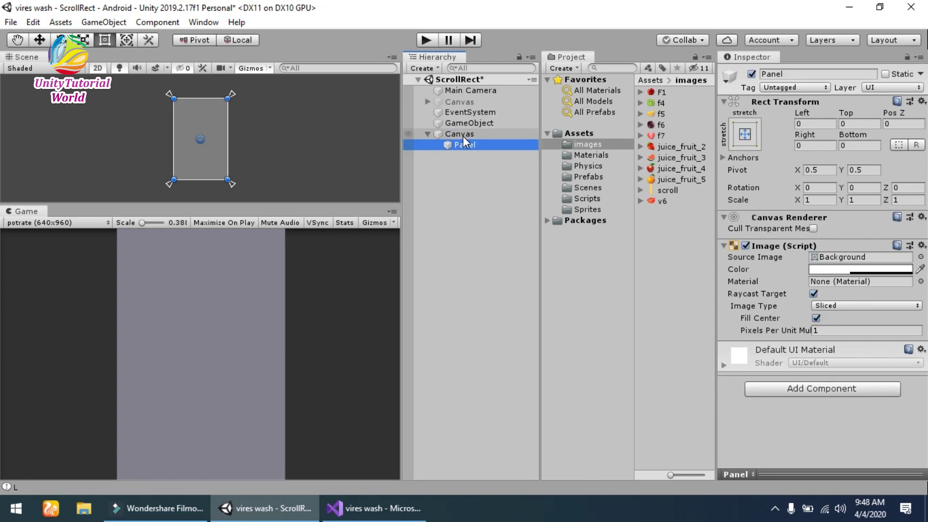
left_click_drag(173, 131, 200, 131)
left_click_drag(213, 99, 214, 107)
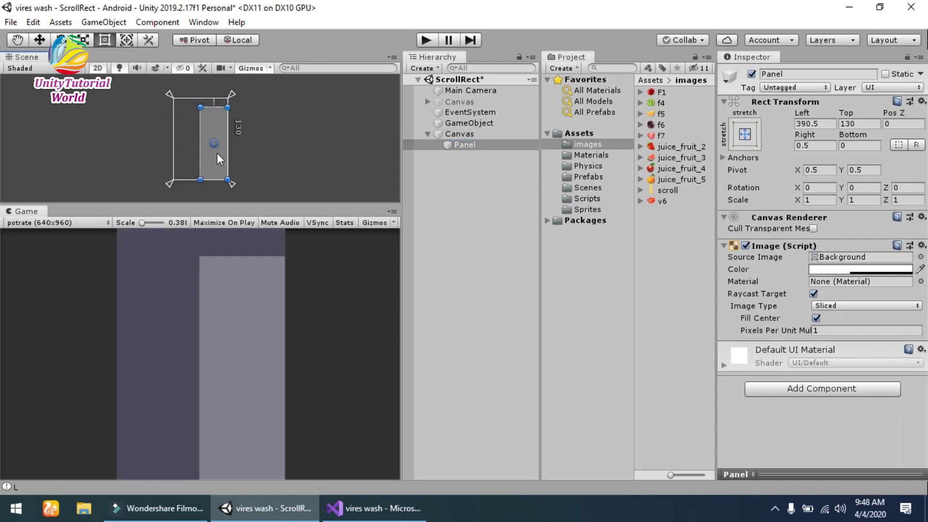
left_click_drag(214, 180, 218, 151)
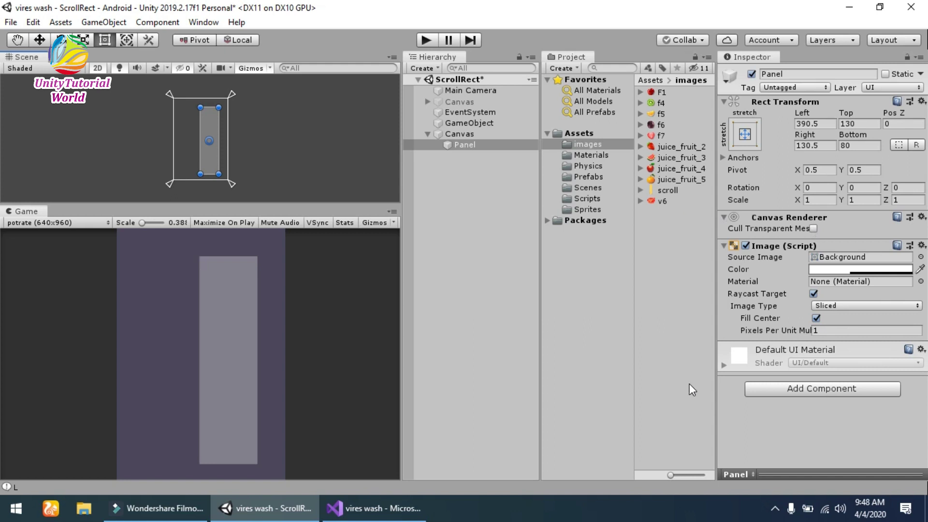
Step: Assign the scroll sprite as the Panel's Source Image and apply native size
left_click_drag(670, 475, 717, 478)
scroll(679, 346, "down", 10)
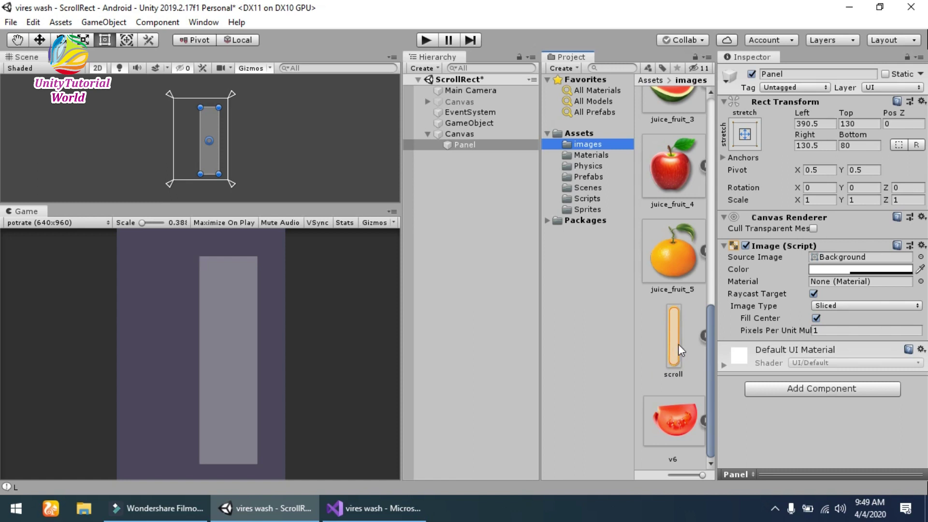
left_click_drag(676, 344, 835, 264)
left_click(872, 343)
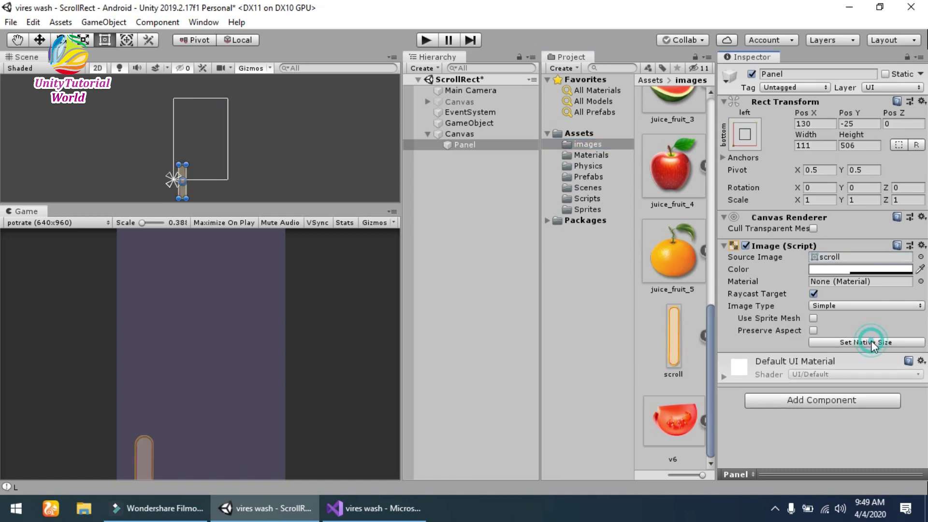
Step: Reset the Panel's Rect Transform and size it natively to 111×506
left_click(464, 137)
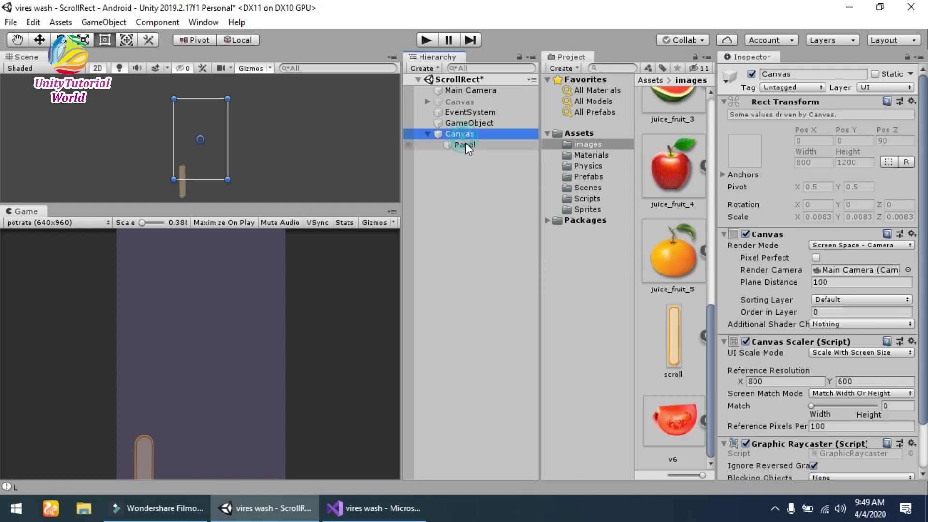
left_click(466, 144)
left_click(919, 102)
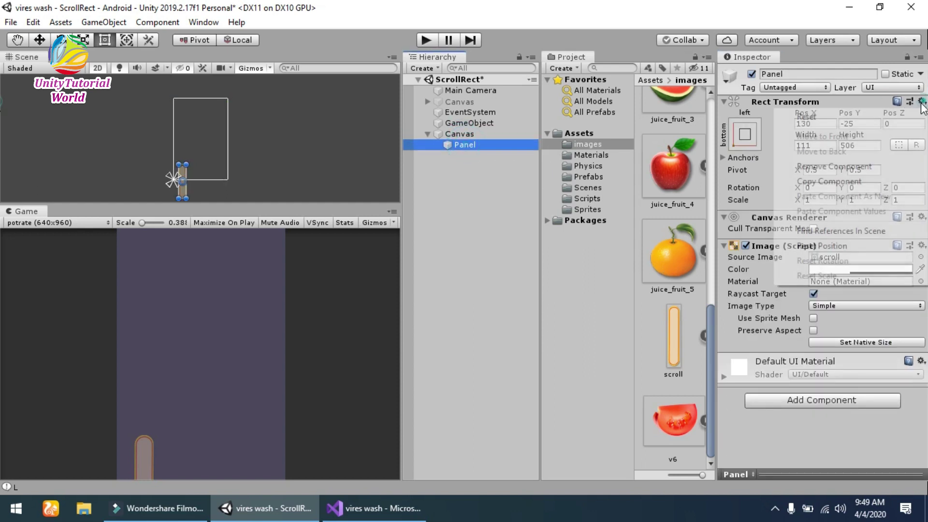
left_click(865, 122)
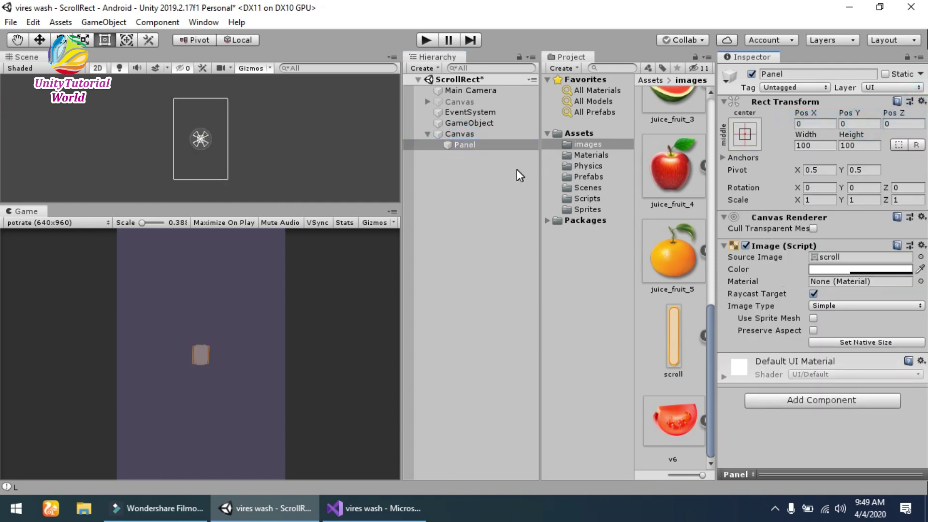
left_click(465, 146)
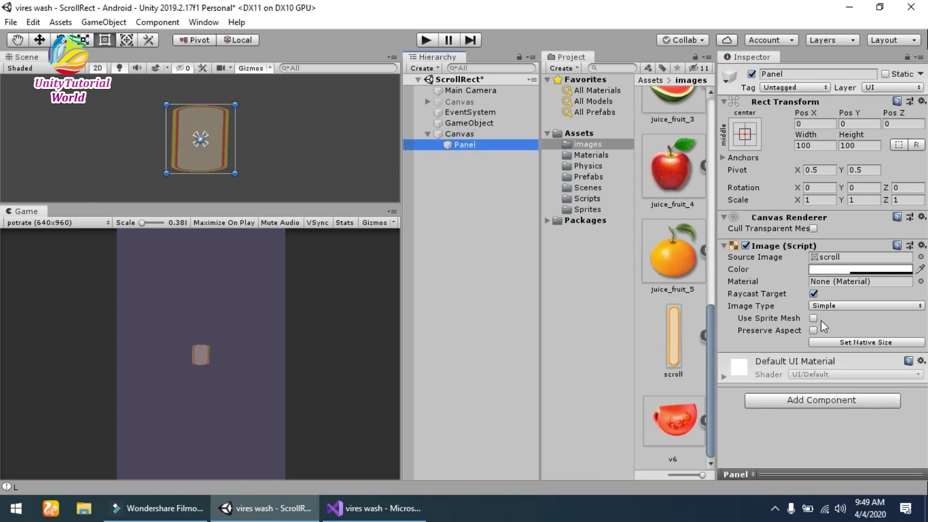
left_click(853, 342)
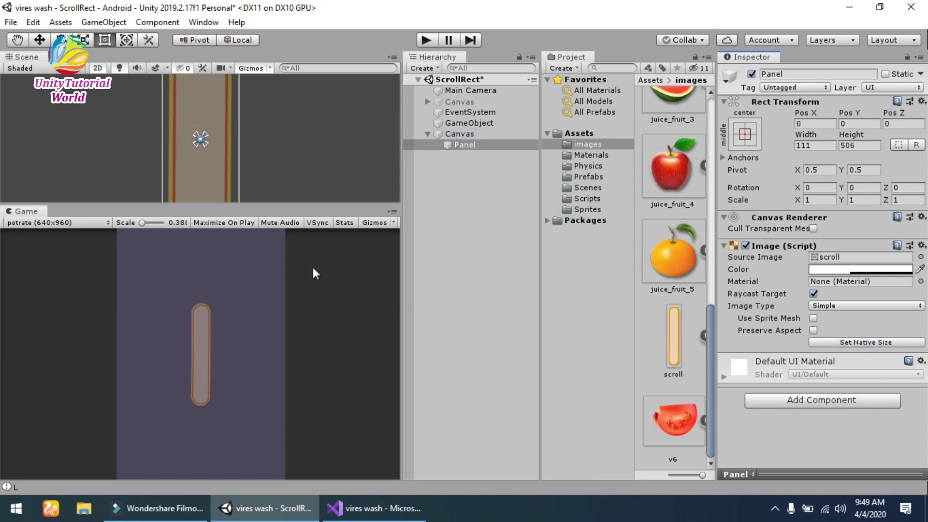
Step: Set the Panel's Image colour alpha to 255 for full opacity
left_click(825, 270)
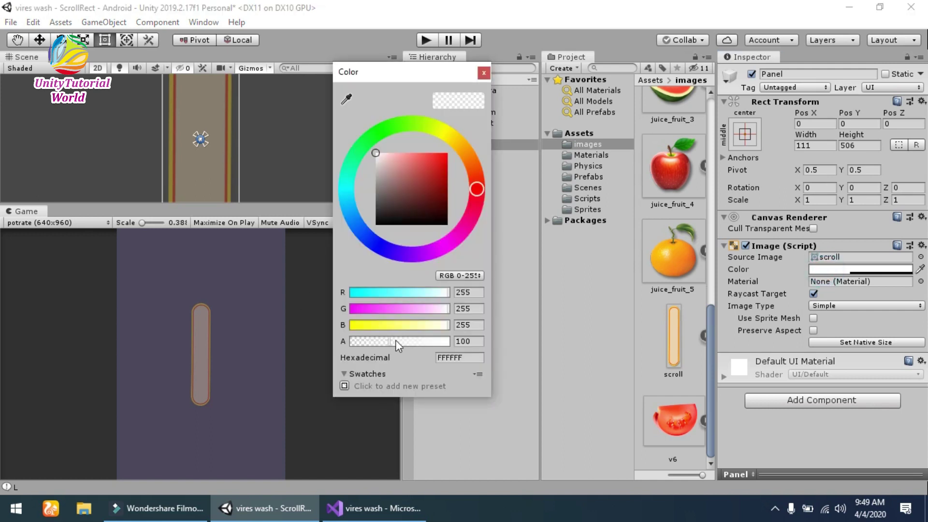
left_click_drag(396, 341, 458, 341)
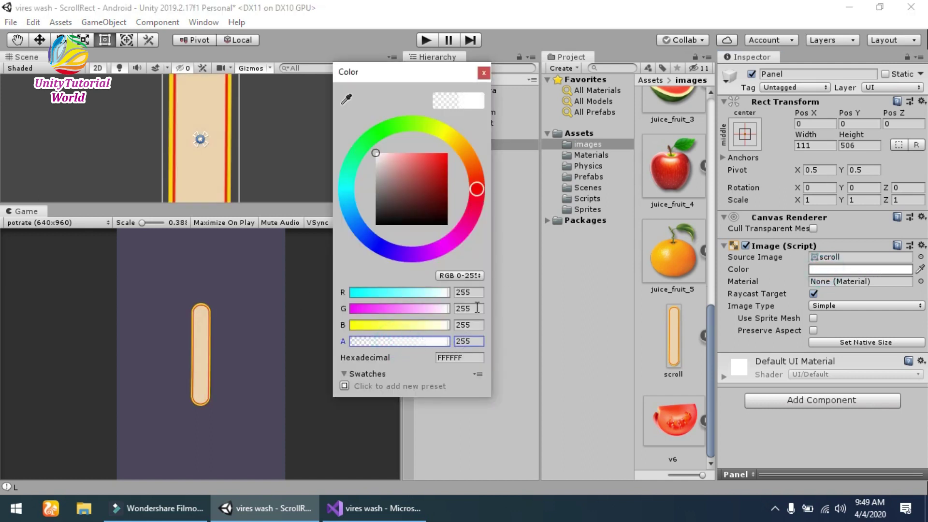
left_click(484, 73)
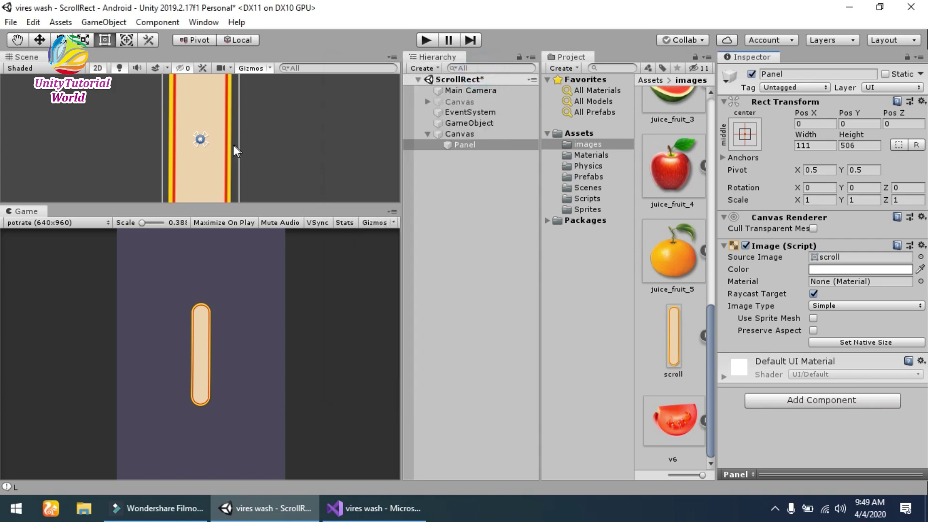
Step: Scale the panel to 1.863 and move it right to X 202, Y 14
scroll(192, 133, "down", 5)
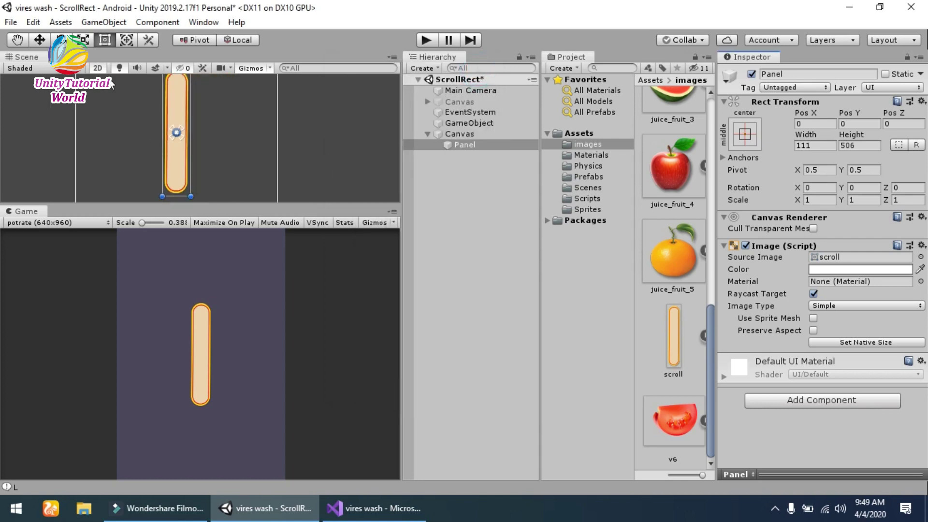
left_click(40, 40)
scroll(184, 134, "down", 1)
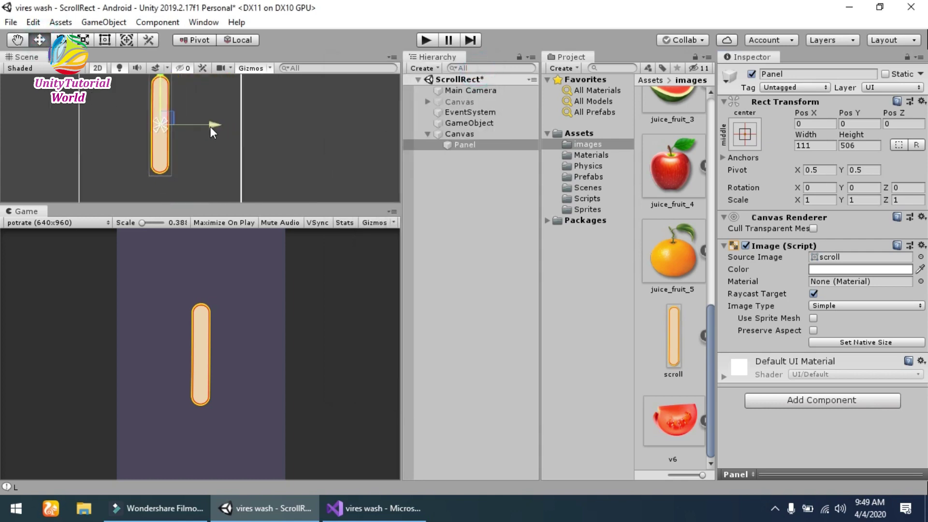
left_click_drag(210, 127, 186, 69)
left_click(83, 40)
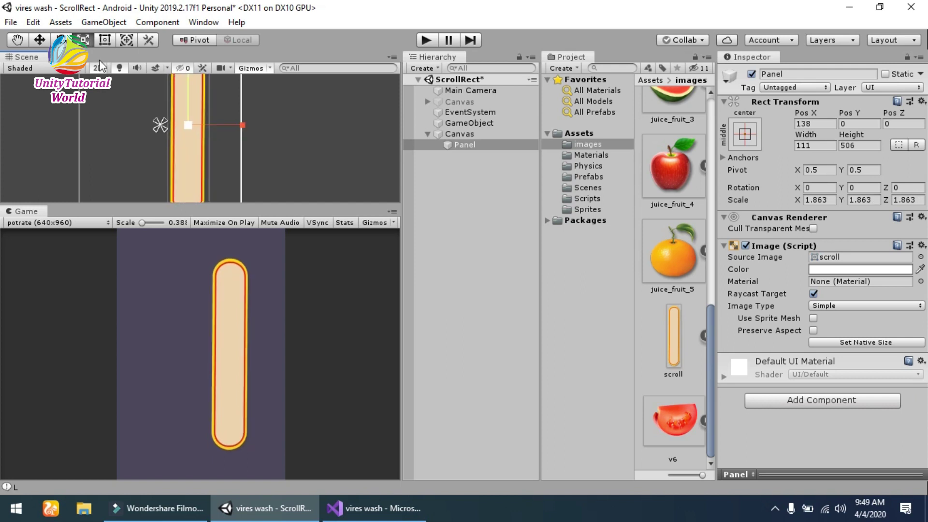
left_click(43, 41)
scroll(166, 124, "down", 4)
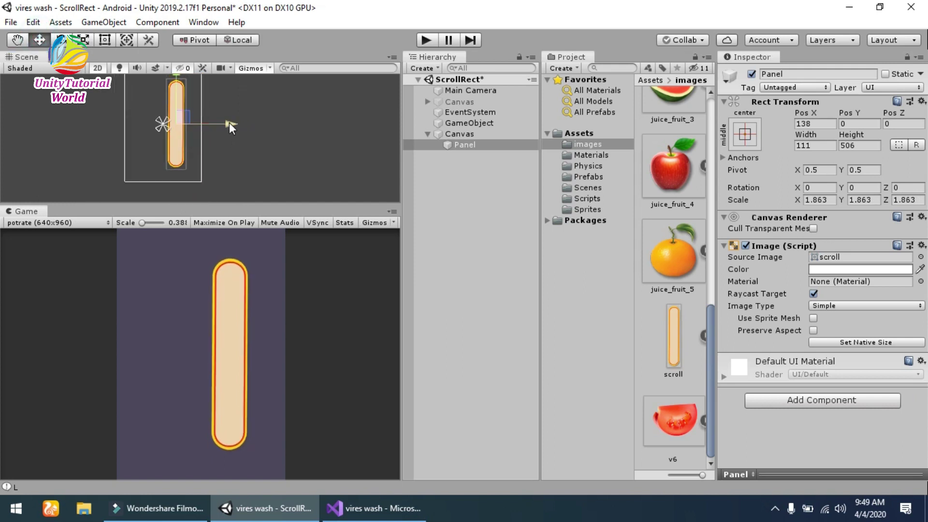
left_click_drag(229, 123, 192, 117)
left_click(463, 146)
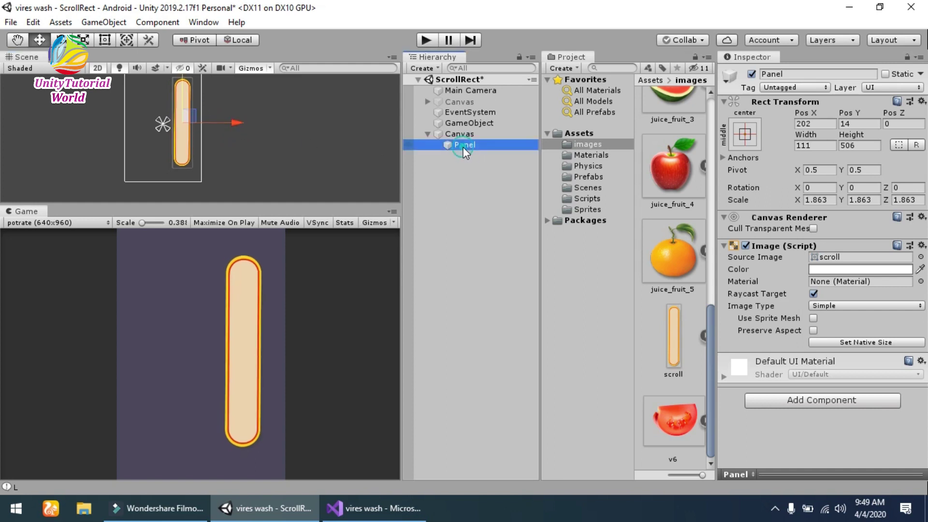
Step: Rename the scroll Panel to fruit_pannel and begin adding a child UI Panel
left_click(465, 146)
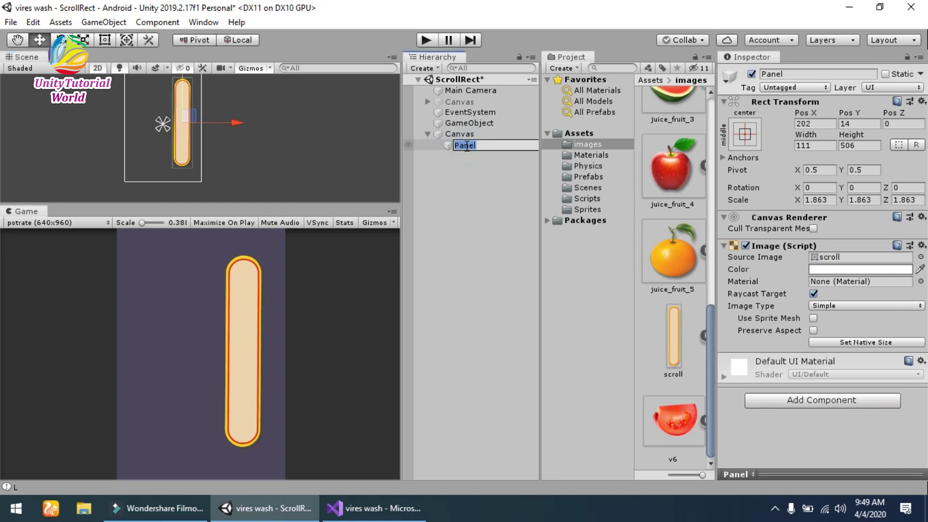
type("fruit_pannel")
key("Return")
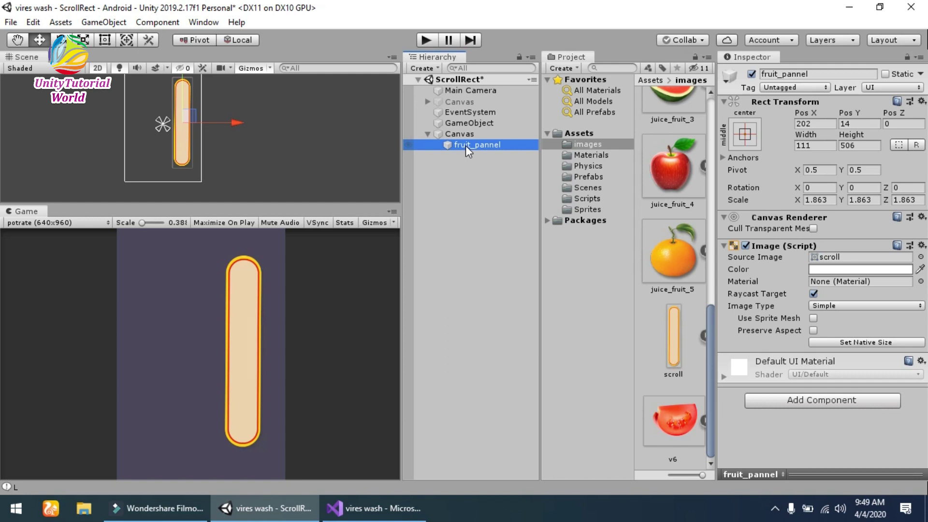
right_click(465, 147)
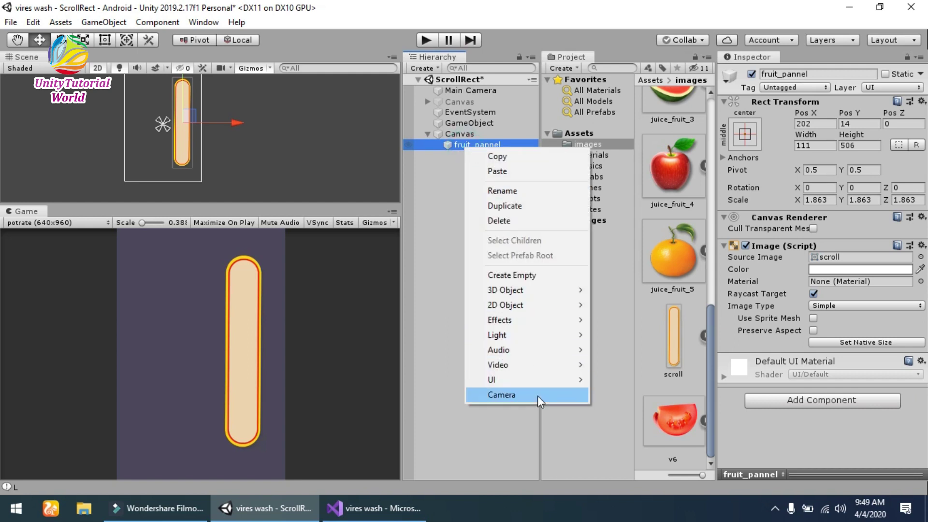
mouse_move(526, 382)
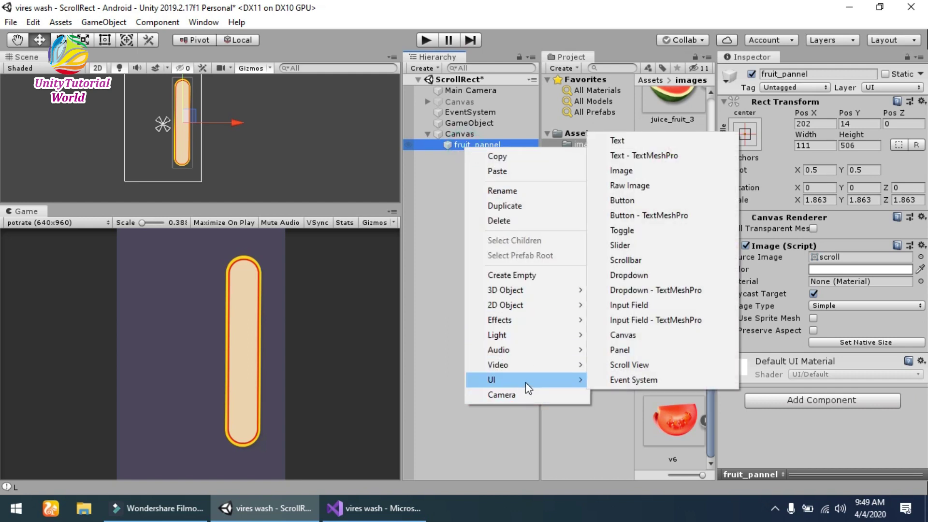
Step: Add a Panel nested in fruit_pannel and set its image alpha to 1
left_click(636, 349)
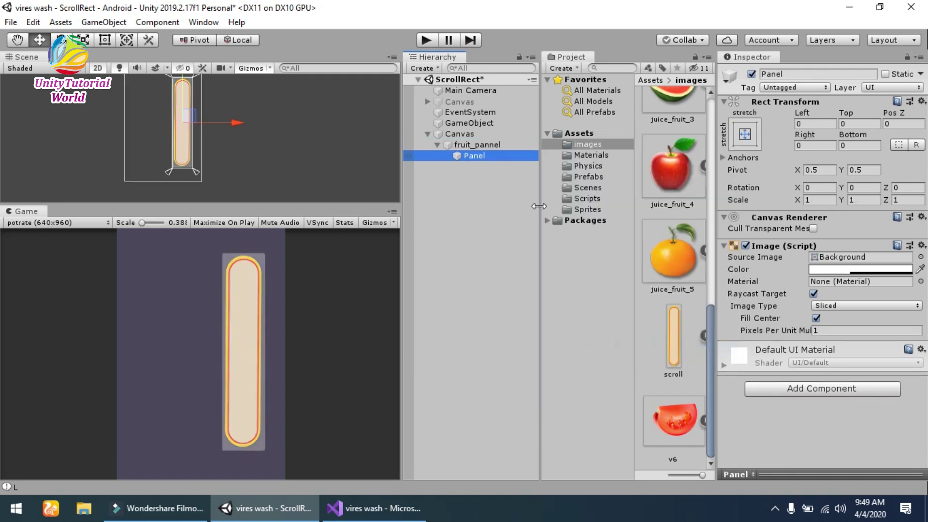
double_click(465, 155)
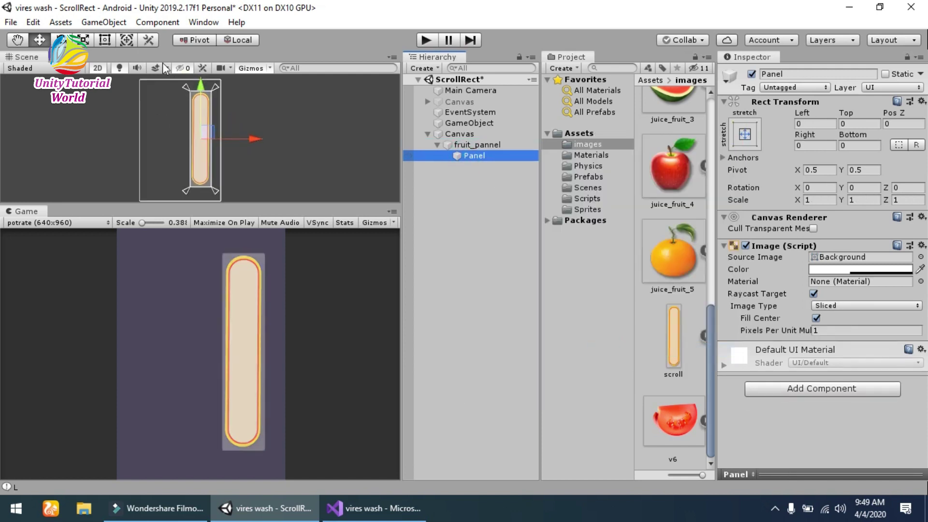
left_click(103, 40)
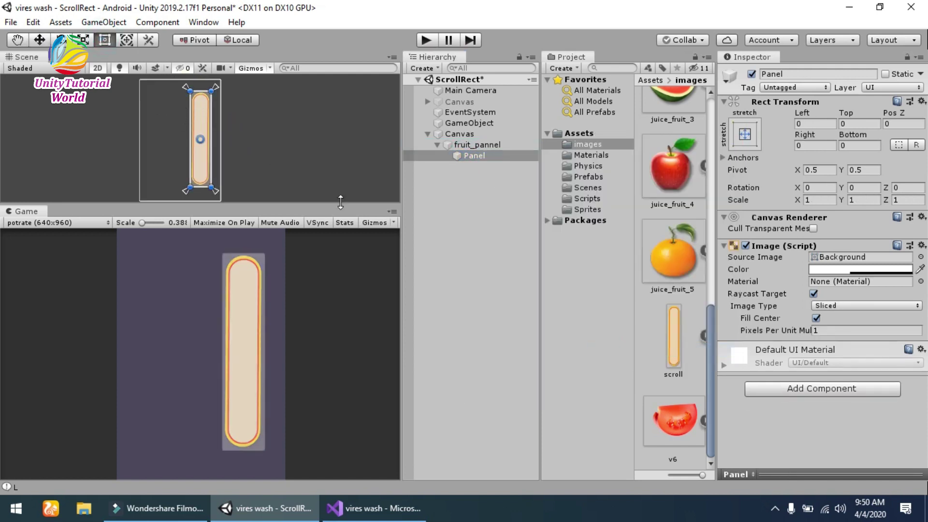
left_click(848, 270)
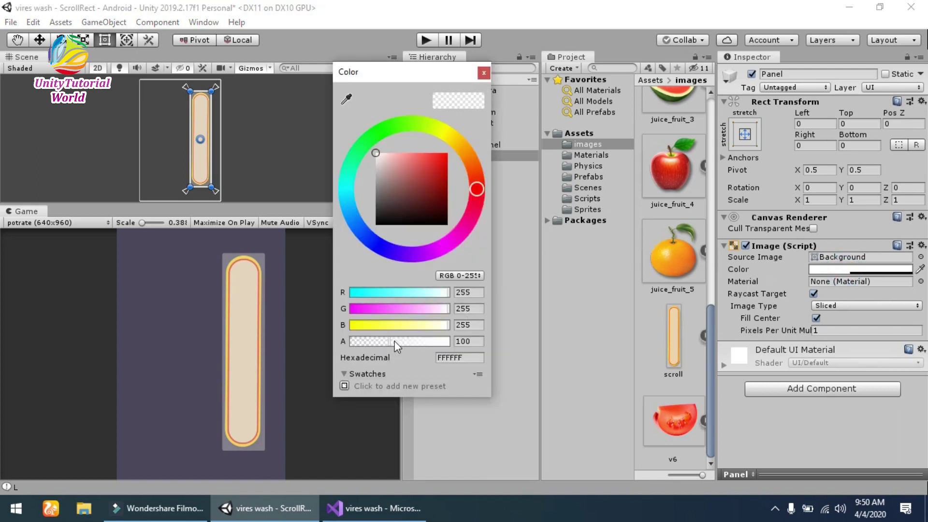
left_click(477, 341)
type("1")
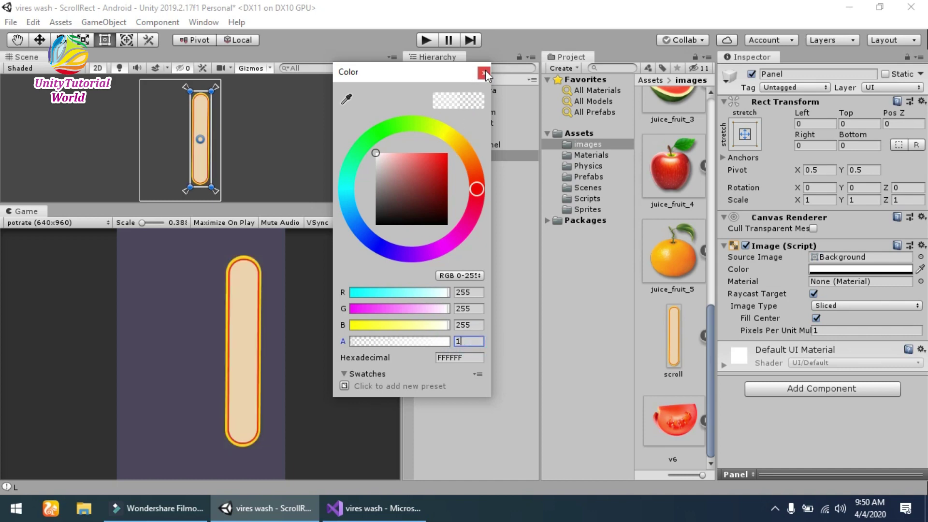
left_click(483, 73)
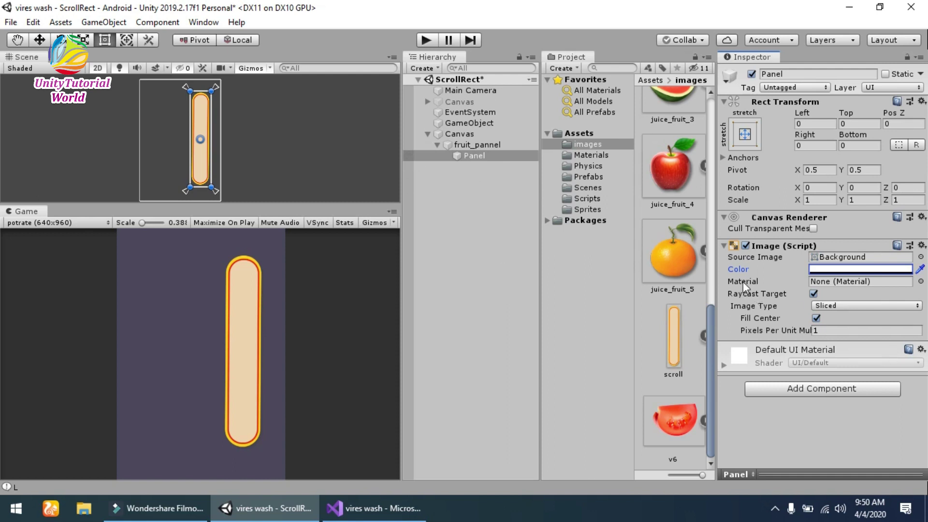
Step: Add a Scroll Rect to the child Panel and uncheck Horizontal scrolling
left_click(723, 245)
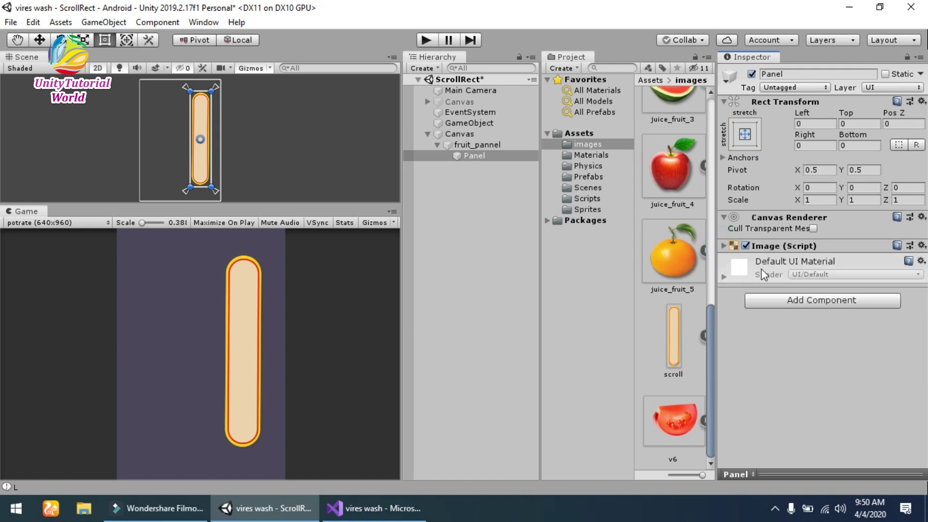
left_click(807, 301)
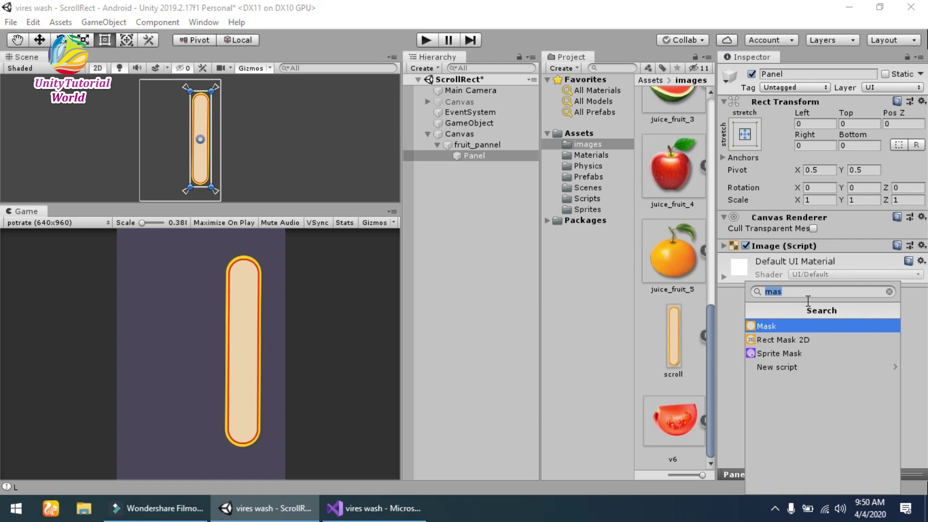
type("sc")
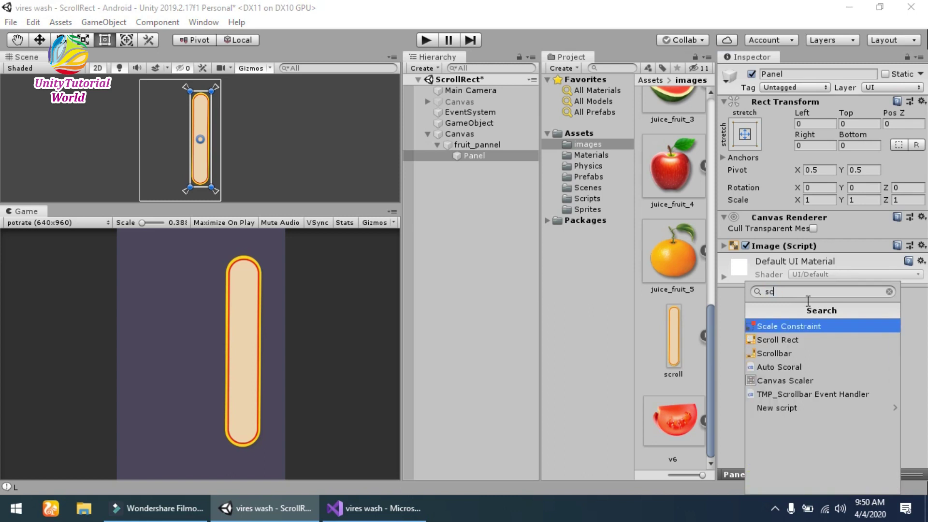
key("Down")
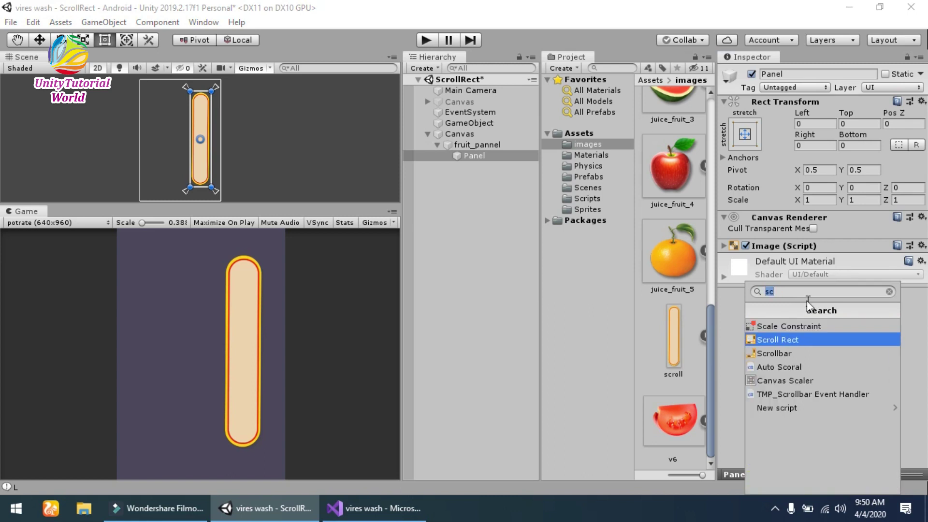
key("Return")
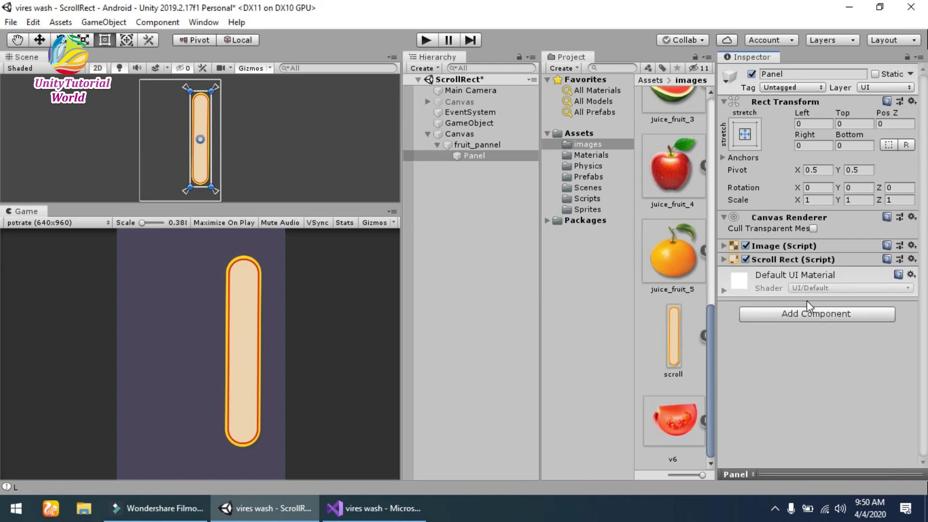
left_click(723, 260)
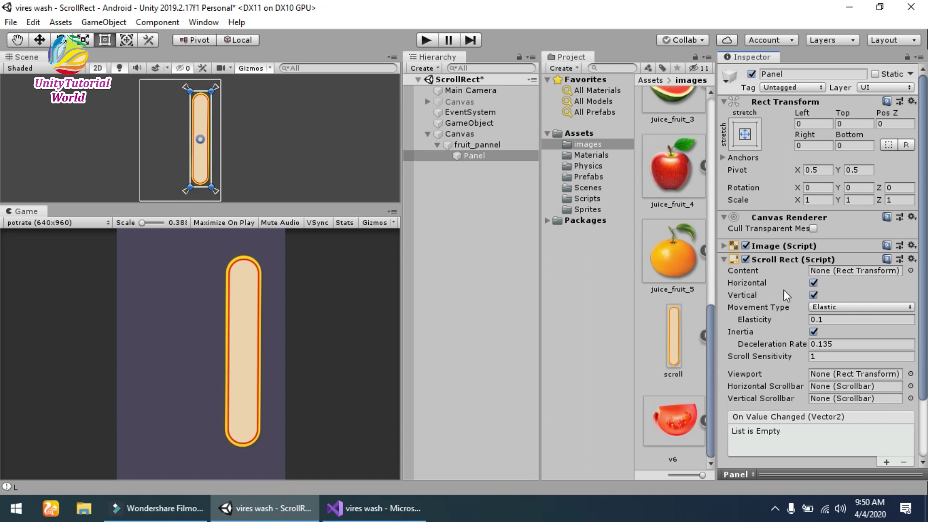
left_click(814, 283)
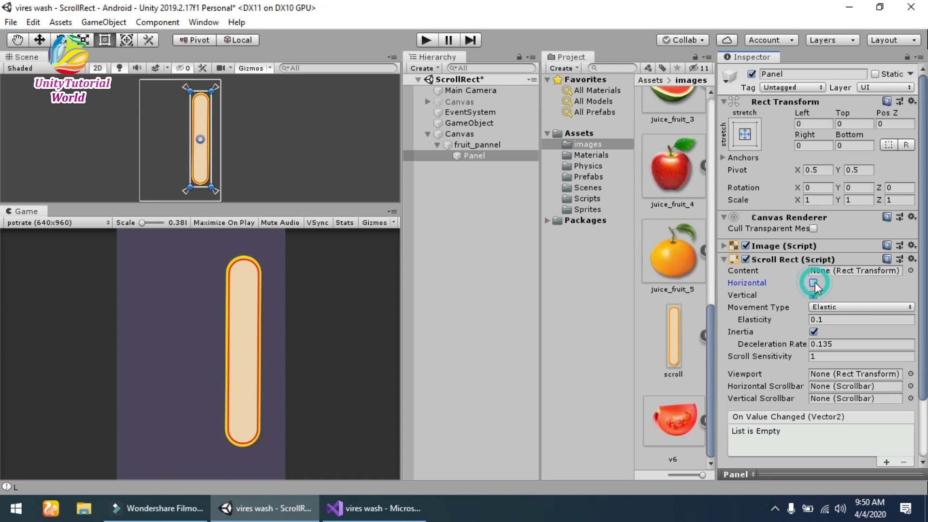
scroll(828, 297, "down", 3)
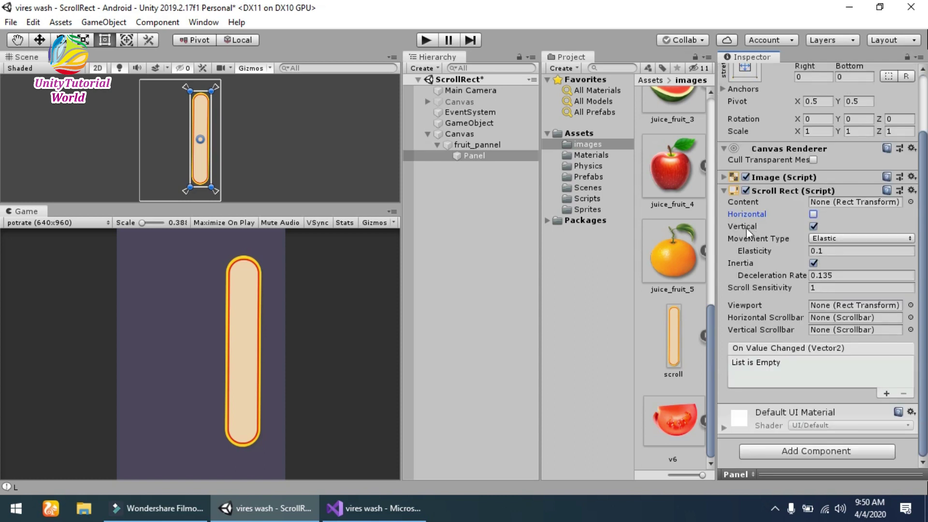
Step: Create an empty GameObject under Panel and assign it as the Scroll Rect Content
right_click(475, 156)
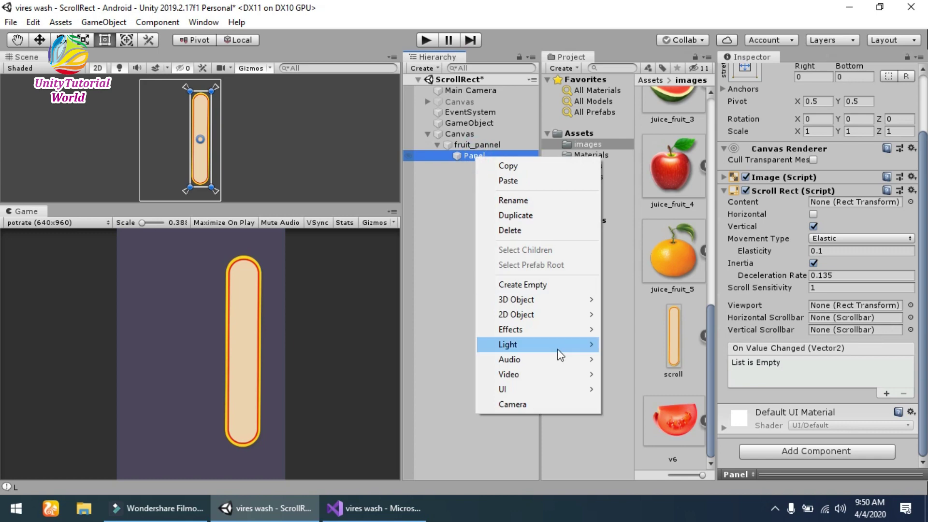
left_click(539, 285)
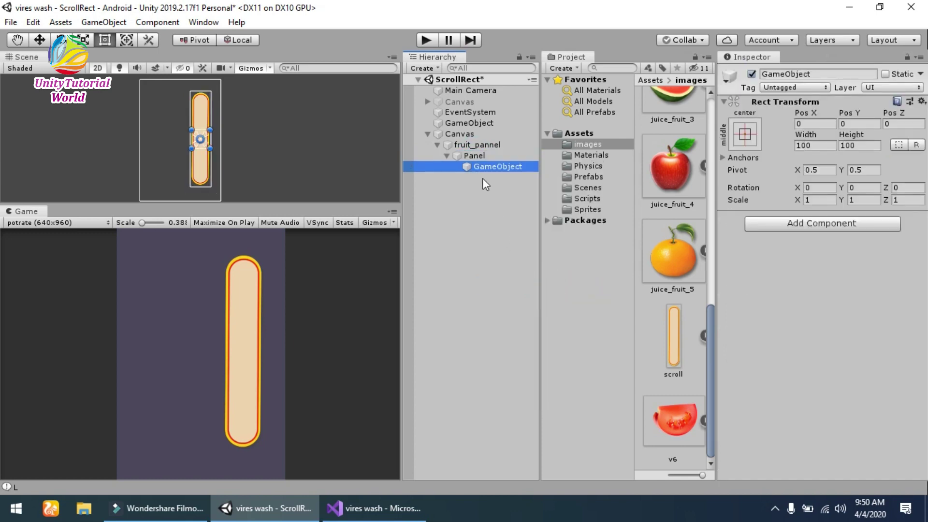
left_click(477, 156)
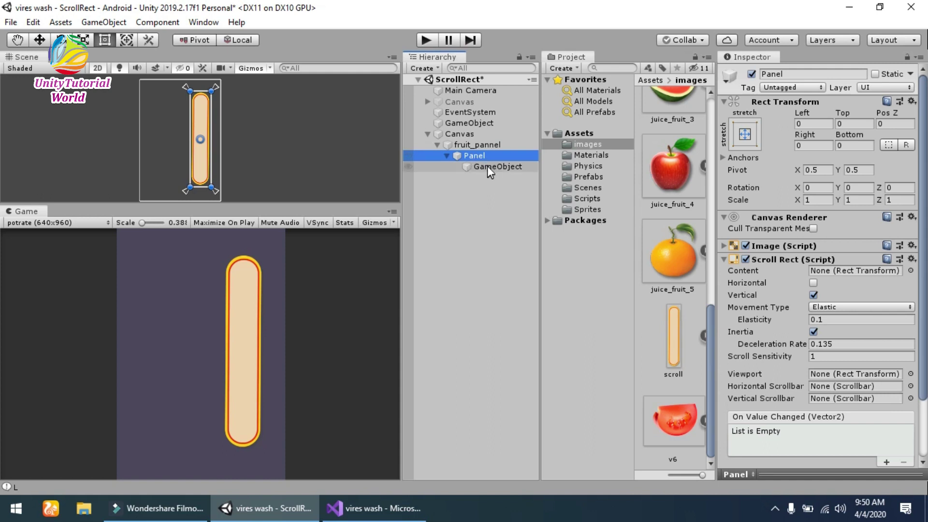
left_click_drag(487, 167, 837, 274)
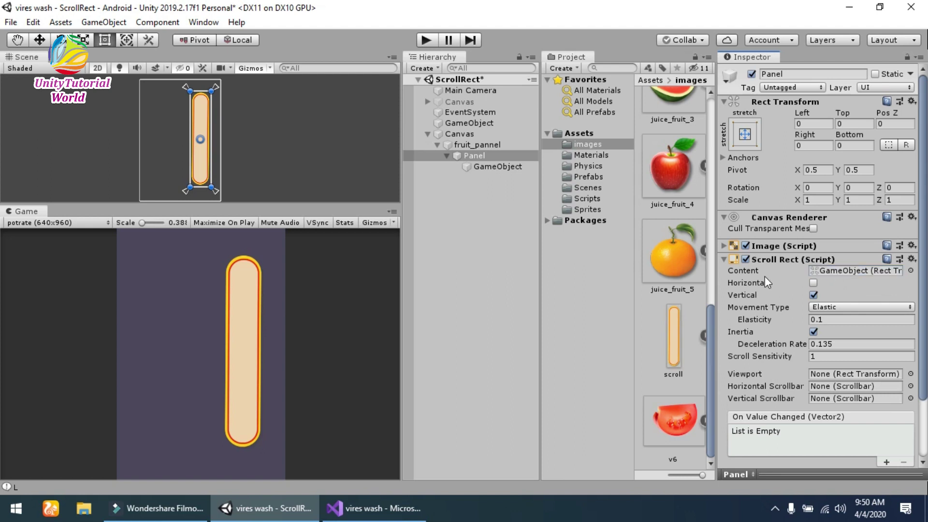
left_click(478, 169)
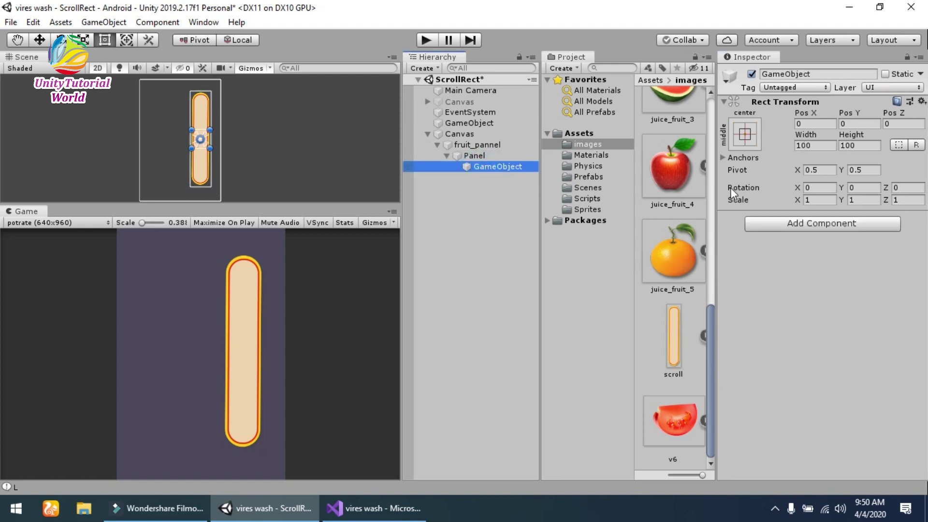
Step: Add a Vertical Layout Group to GameObject with Child Alignment set to Middle Center
left_click(818, 230)
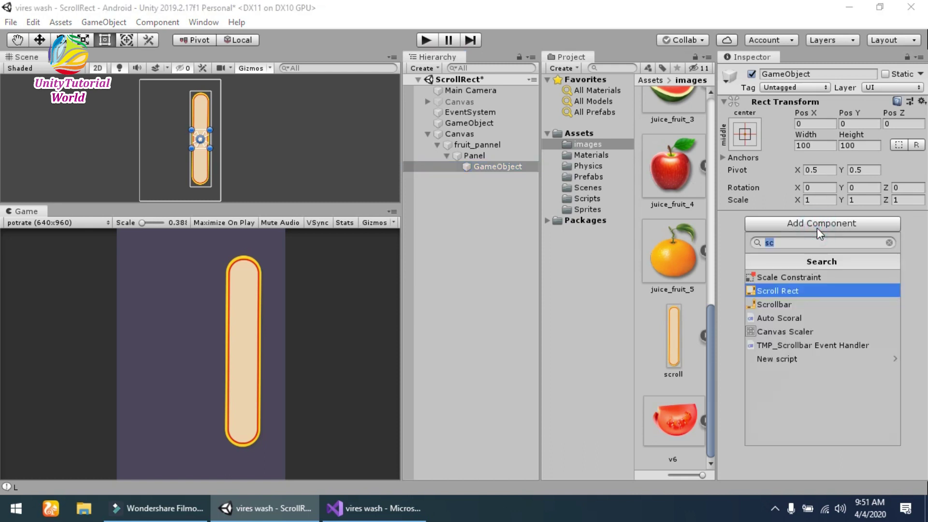
type("gi")
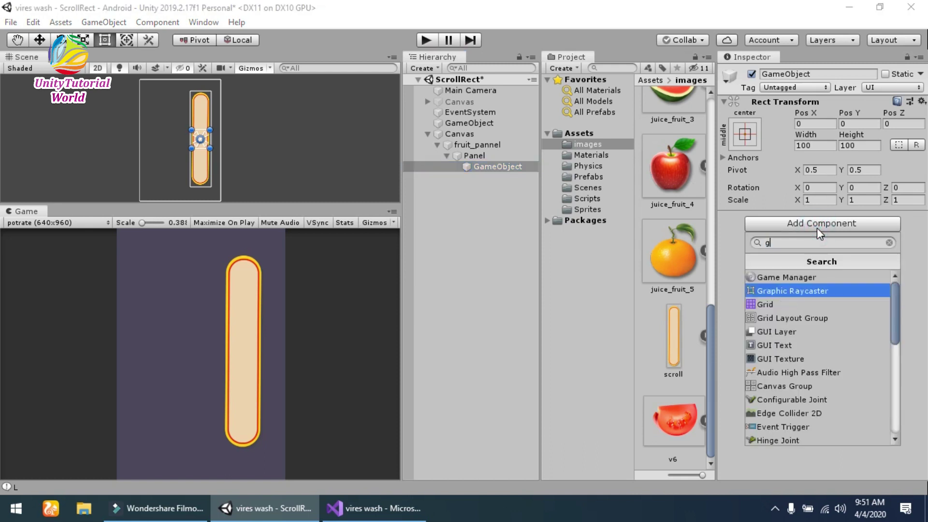
key("BackSpace")
key("BackSpace")
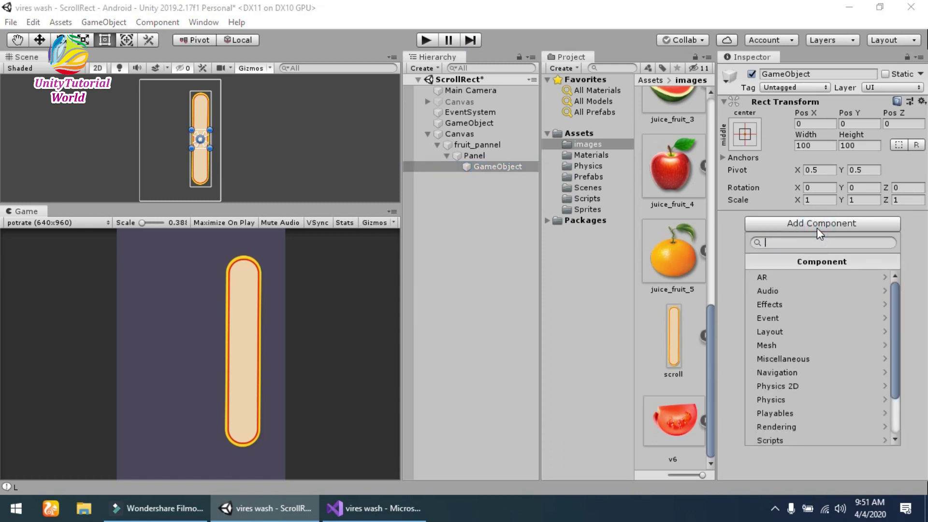
type("gro")
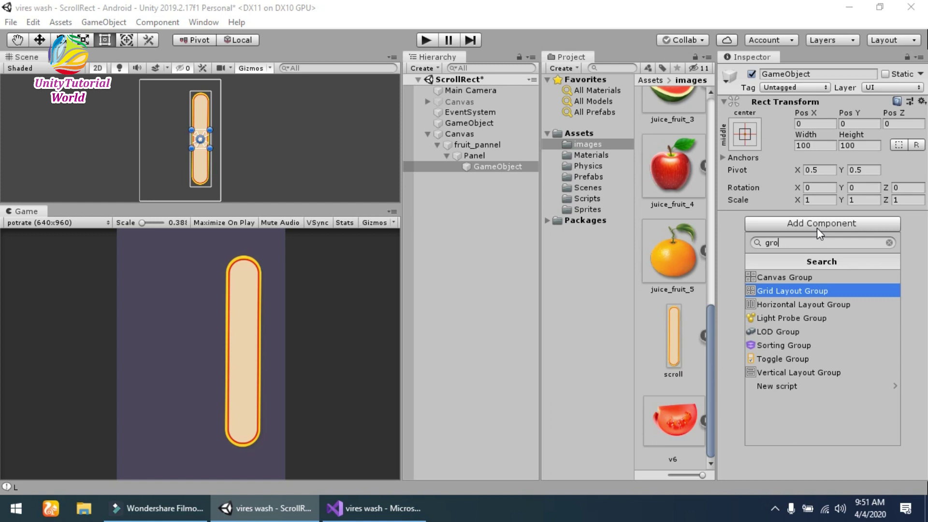
key("Down")
key("Down")
key("Down")
key("Down")
key("Down")
key("Down")
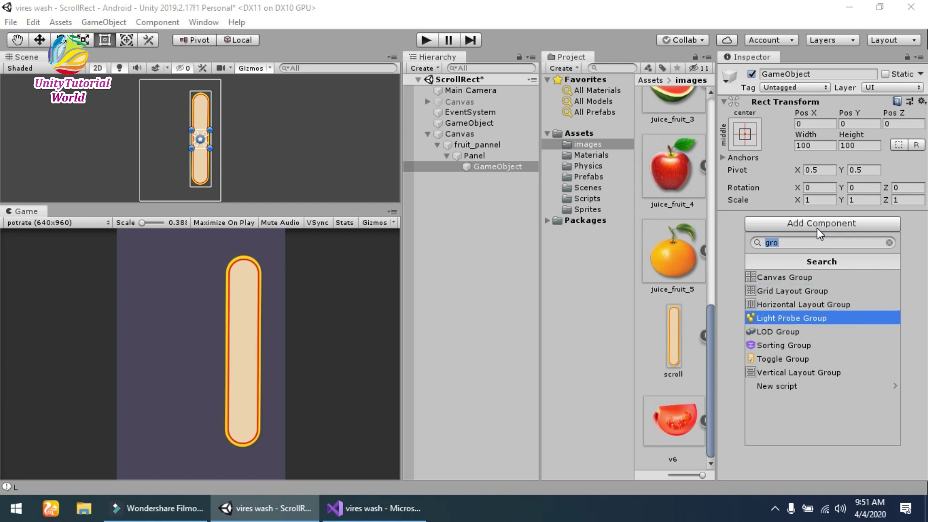
key("Return")
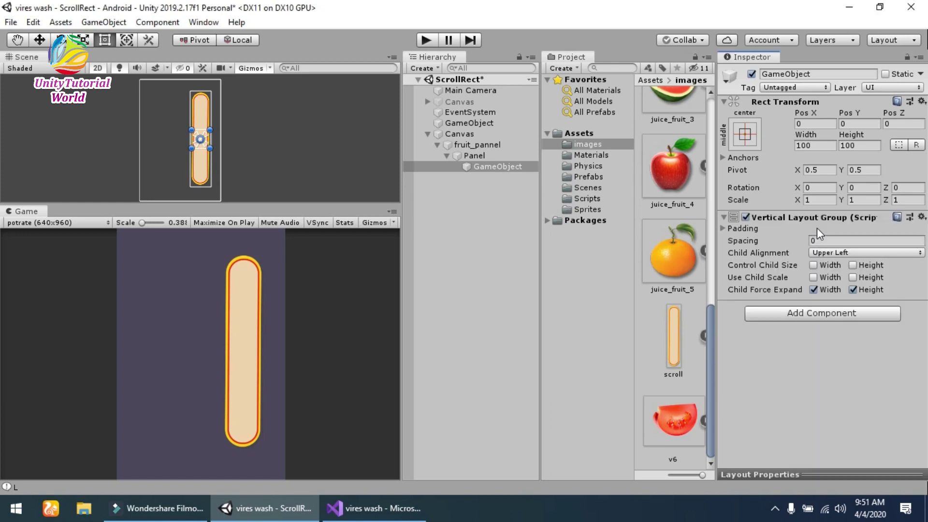
left_click(836, 254)
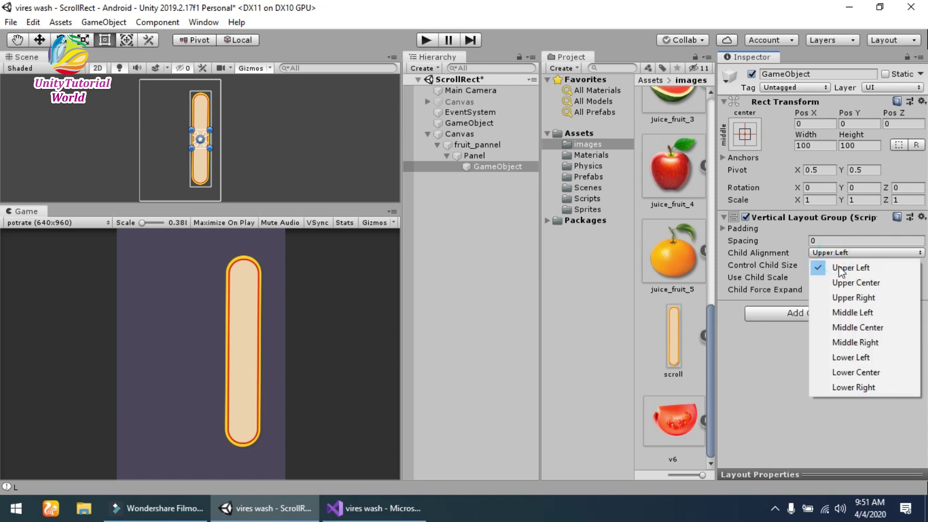
left_click(837, 327)
Step: Resize GameObject to about 70.5 × 118.7, centred in the bar
double_click(504, 167)
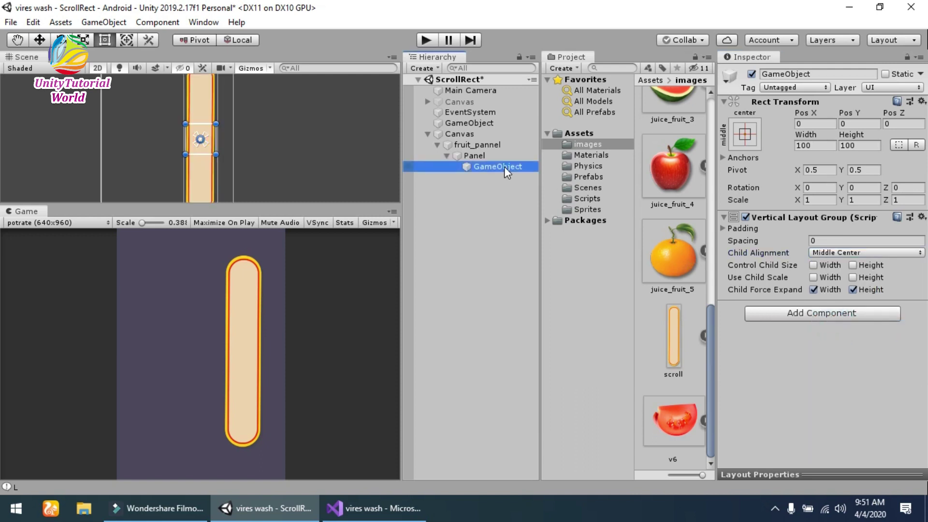
mouse_move(188, 105)
left_mouse_down()
mouse_move(188, 94)
mouse_move(177, 109)
left_mouse_up()
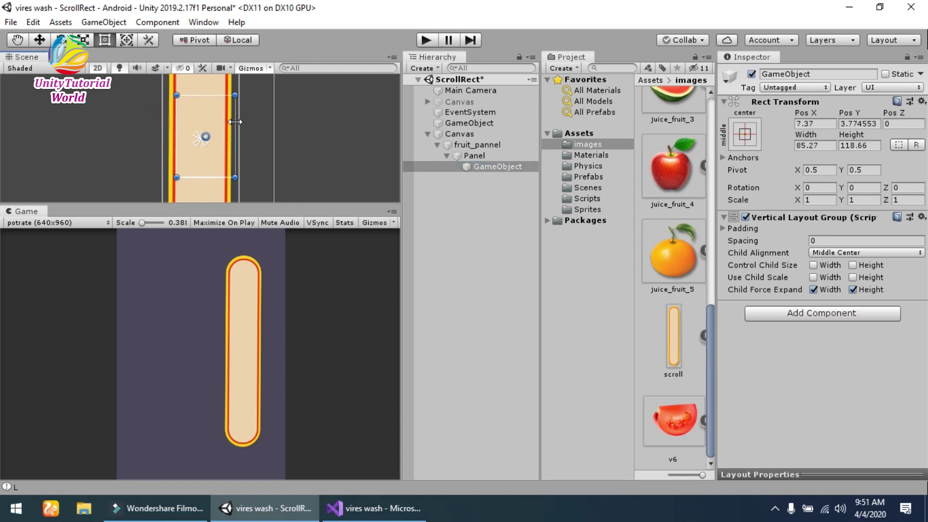
left_click_drag(235, 121, 225, 122)
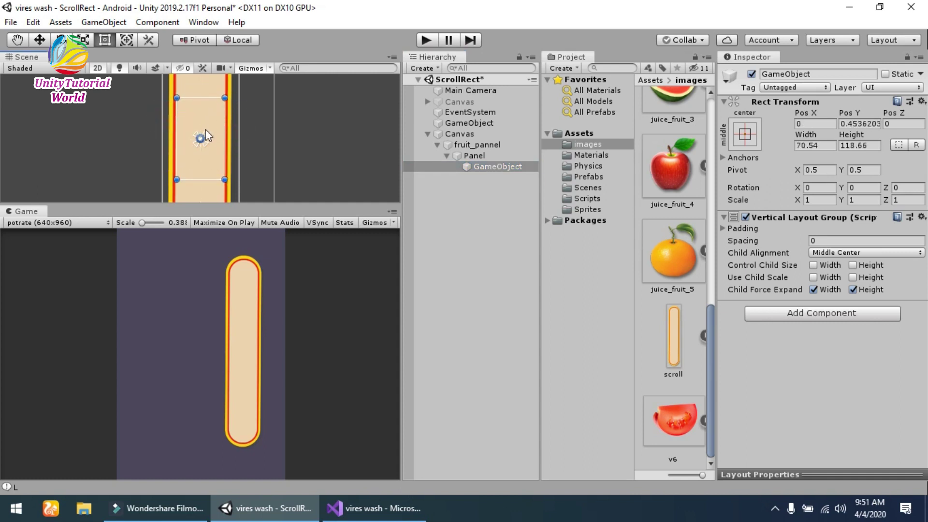
Step: Create a UI Button inside the content GameObject
right_click(492, 165)
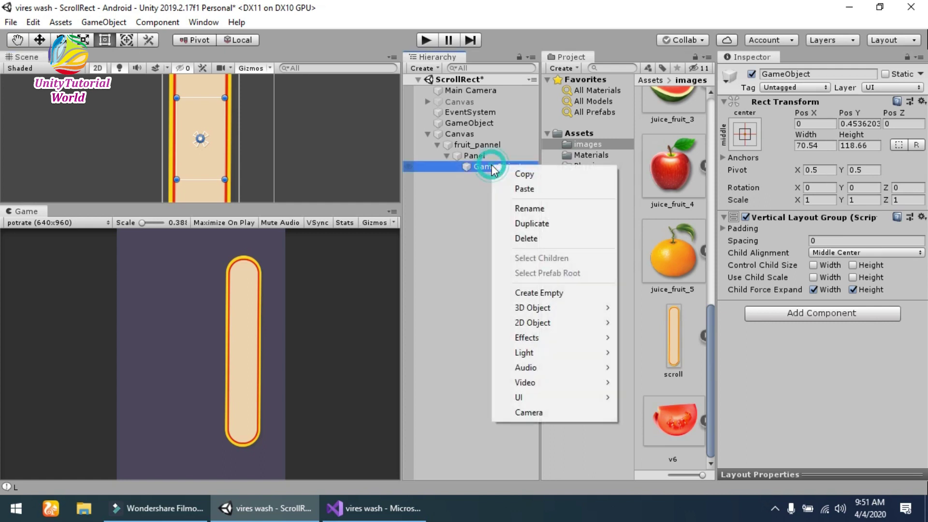
mouse_move(543, 396)
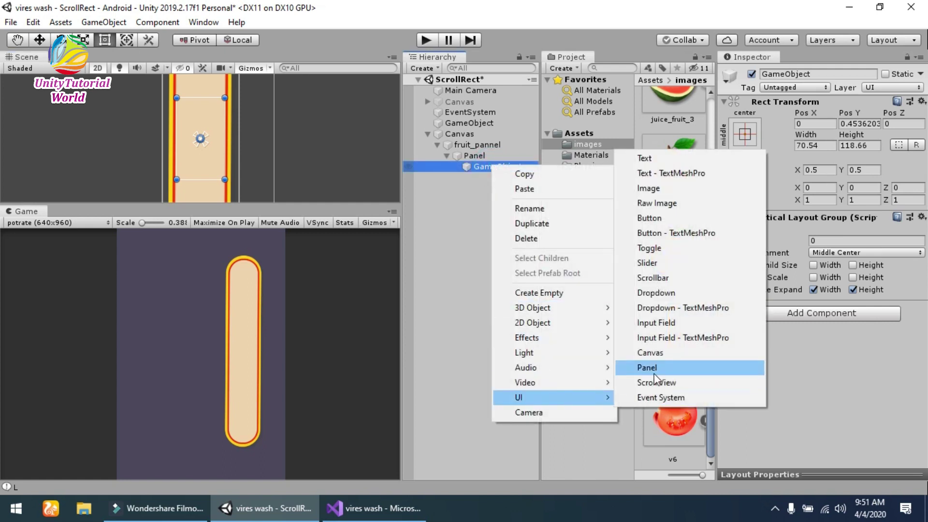
left_click(649, 218)
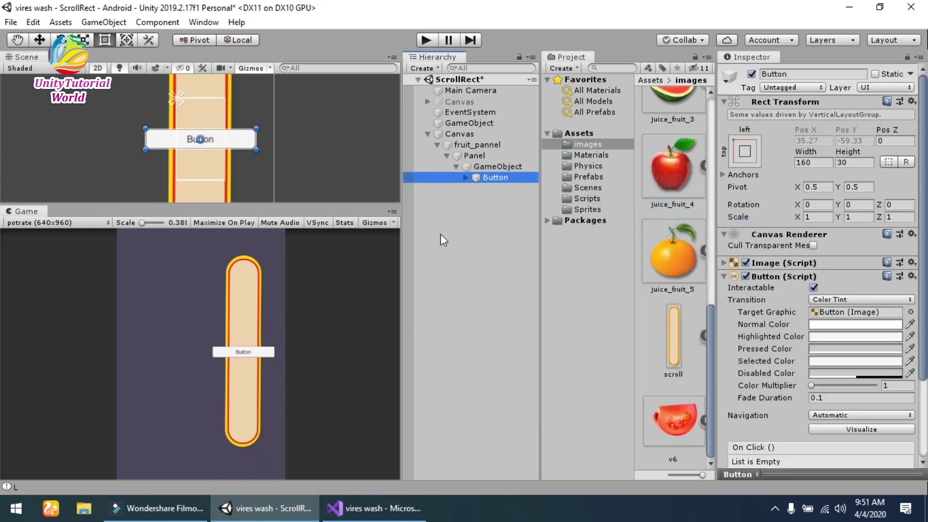
double_click(490, 178)
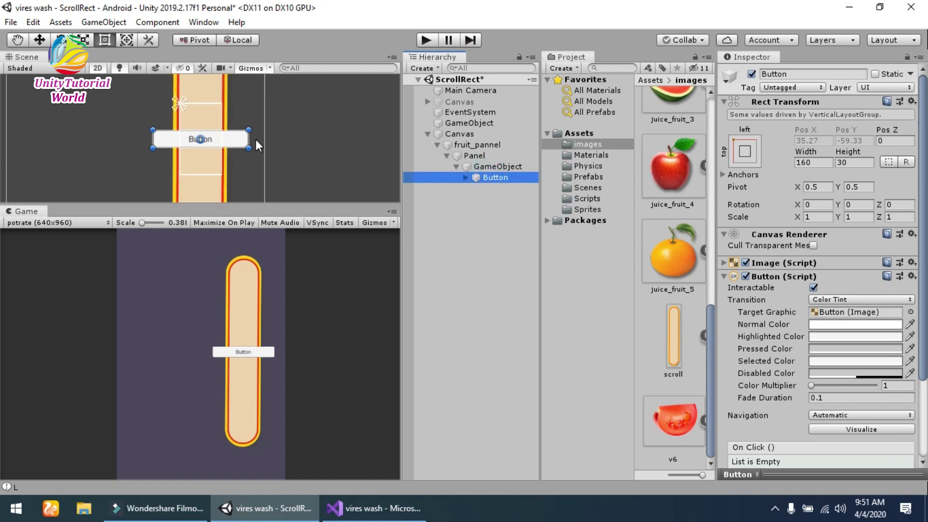
Step: Narrow the Button to 71.8 × 30 so it fits within the bar
left_click_drag(248, 138, 195, 136)
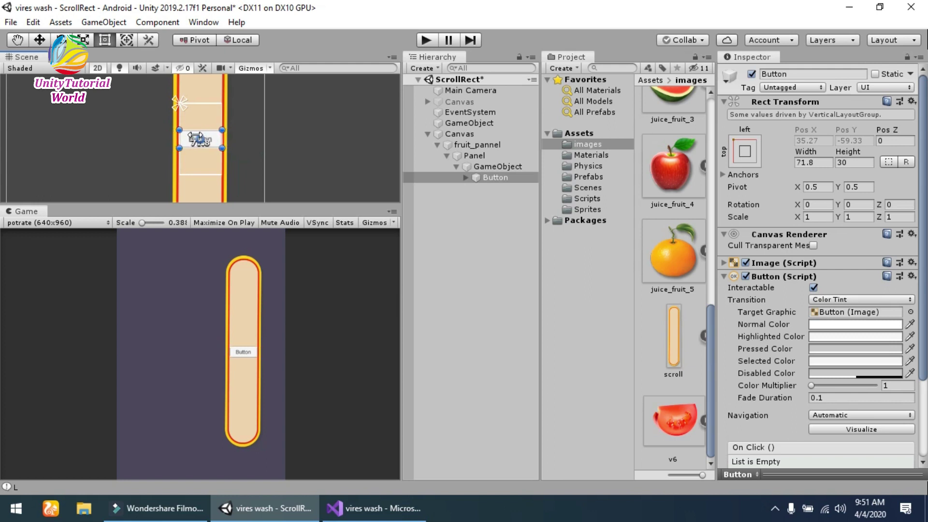
left_click(485, 166)
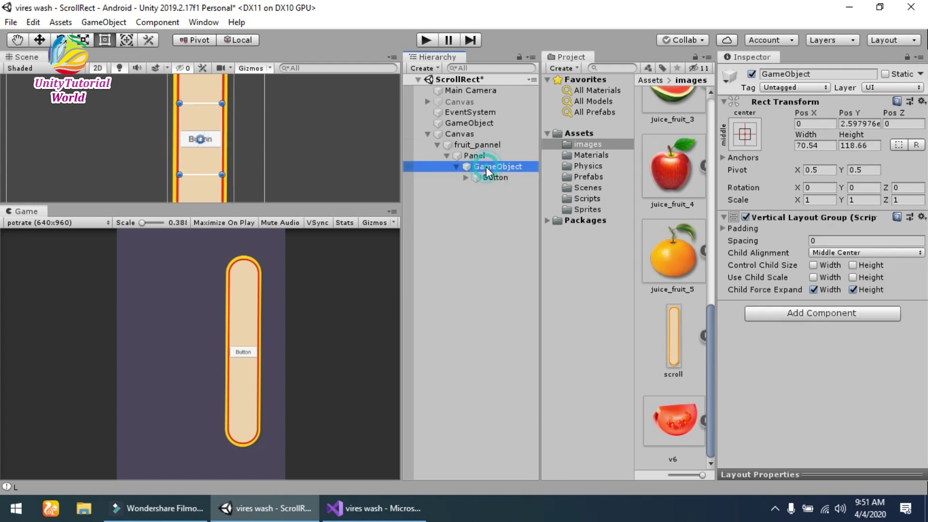
left_click(488, 176)
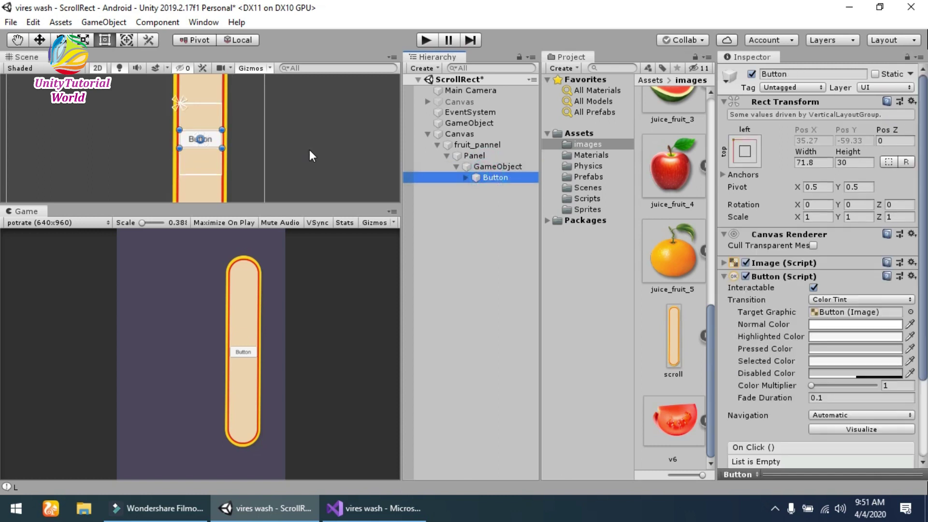
left_click(492, 165)
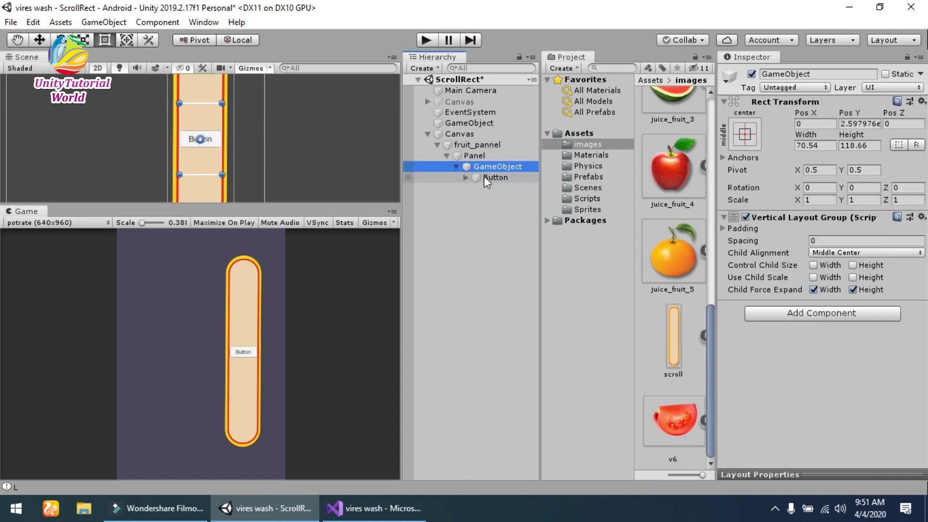
scroll(201, 146, "down", 5)
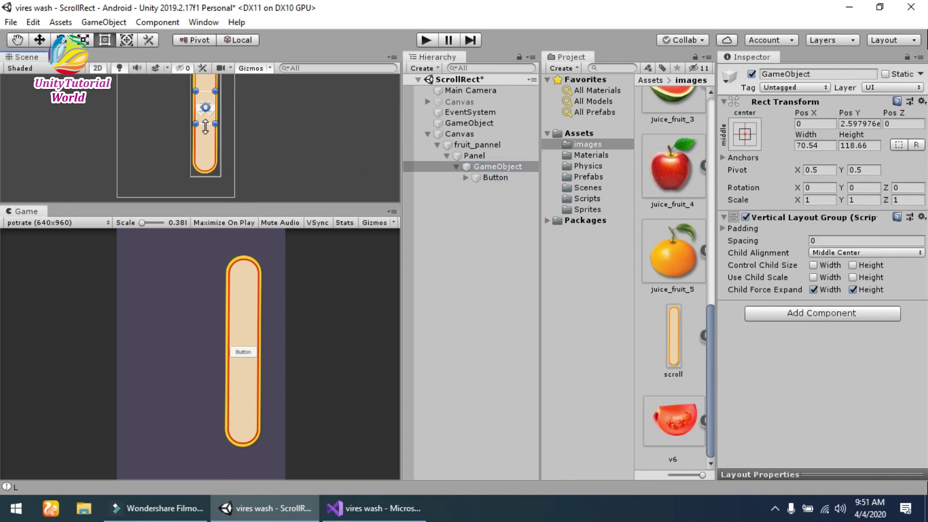
Step: Stretch GameObject to 347.5 tall, then verify in Play mode that the Button scrolls and springs back
left_click_drag(205, 125, 205, 177)
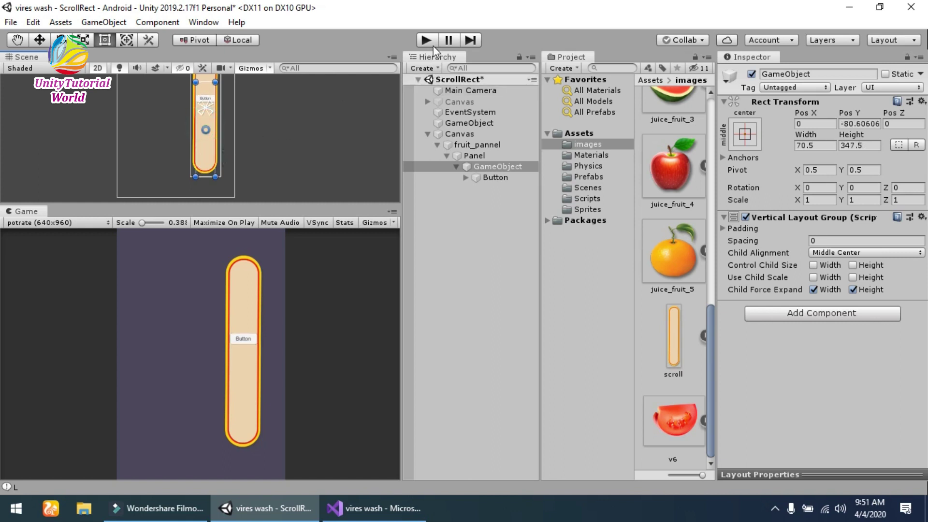
left_click(432, 43)
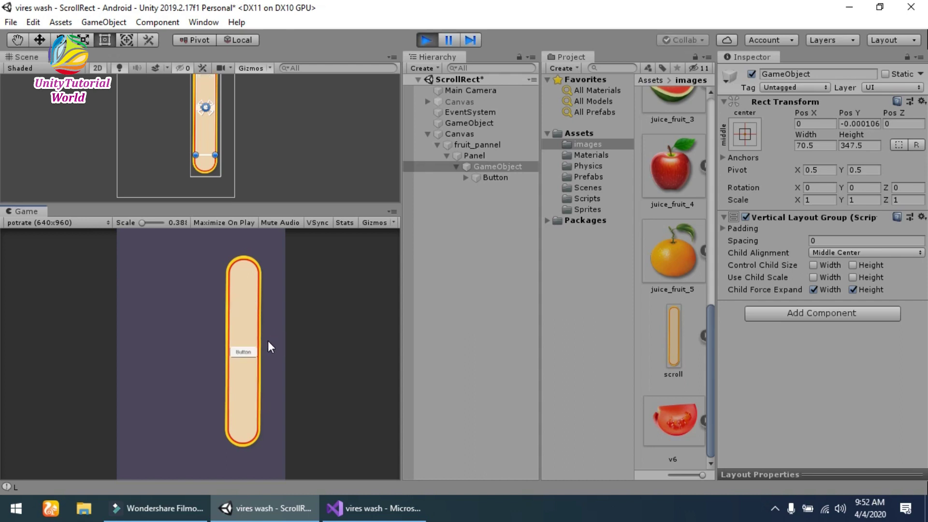
left_click_drag(245, 370, 241, 411)
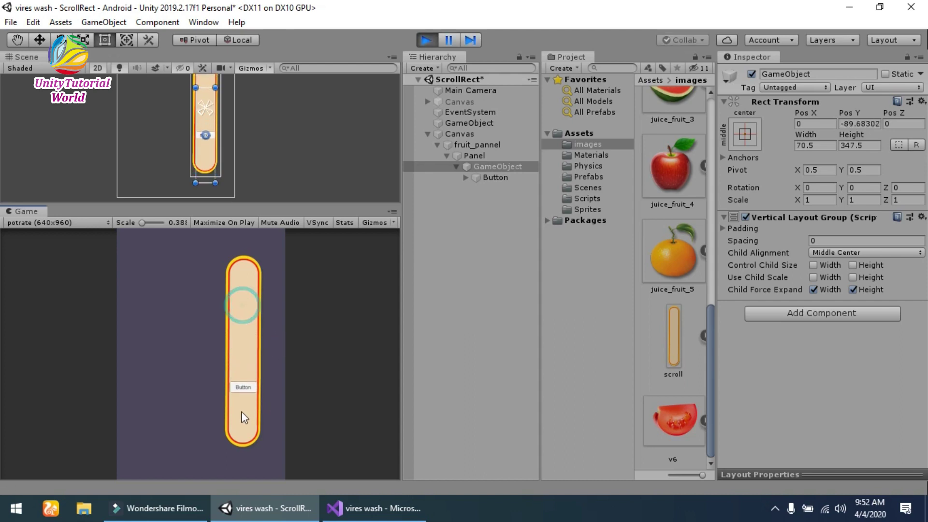
left_click_drag(242, 308, 247, 419)
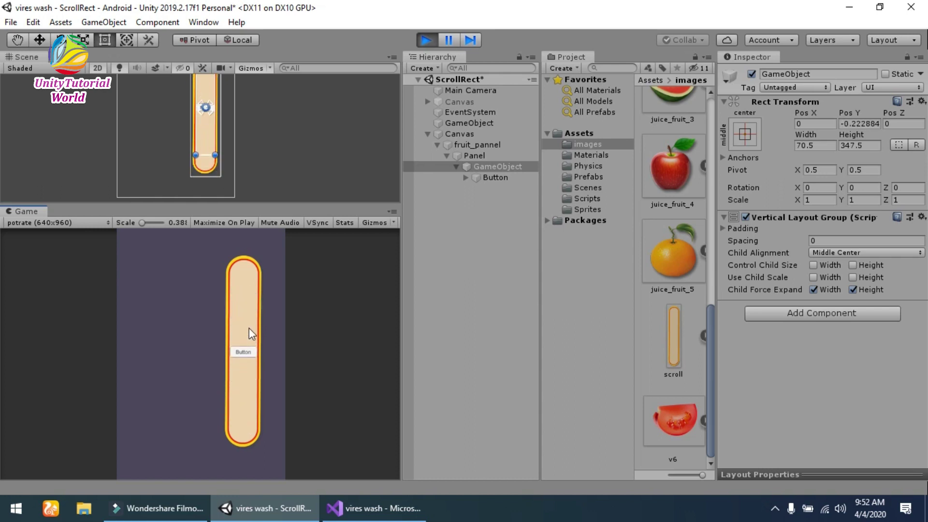
left_click_drag(249, 328, 248, 294)
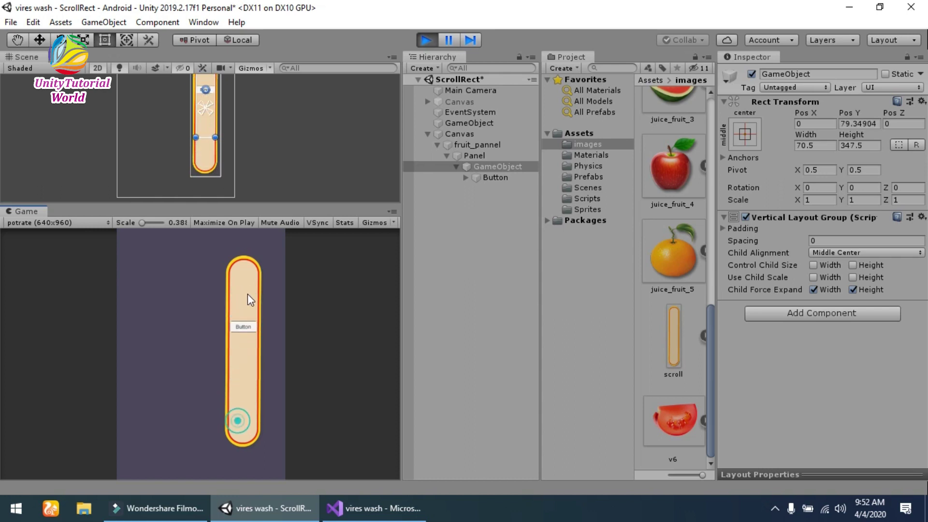
left_click(426, 40)
left_click(498, 177)
Step: Delete the Button's Text child
left_click(464, 177)
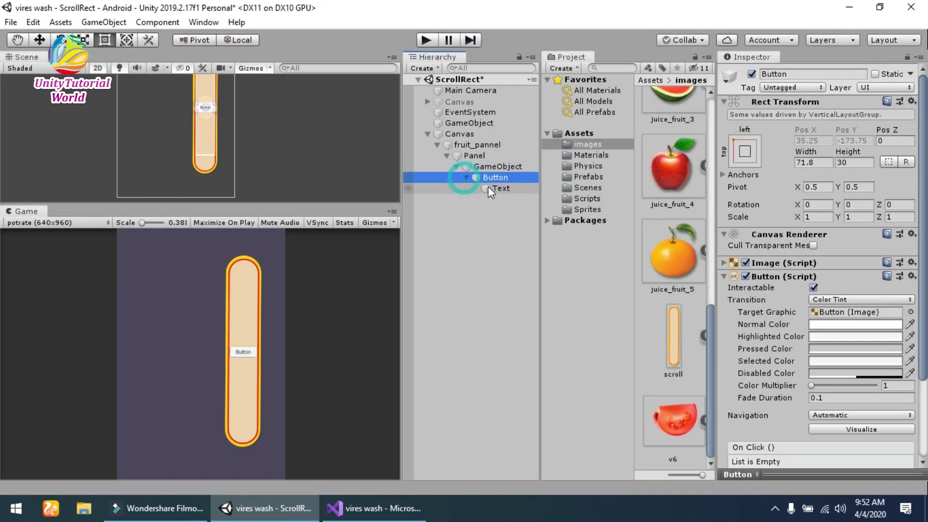
left_click(489, 188)
key("Delete")
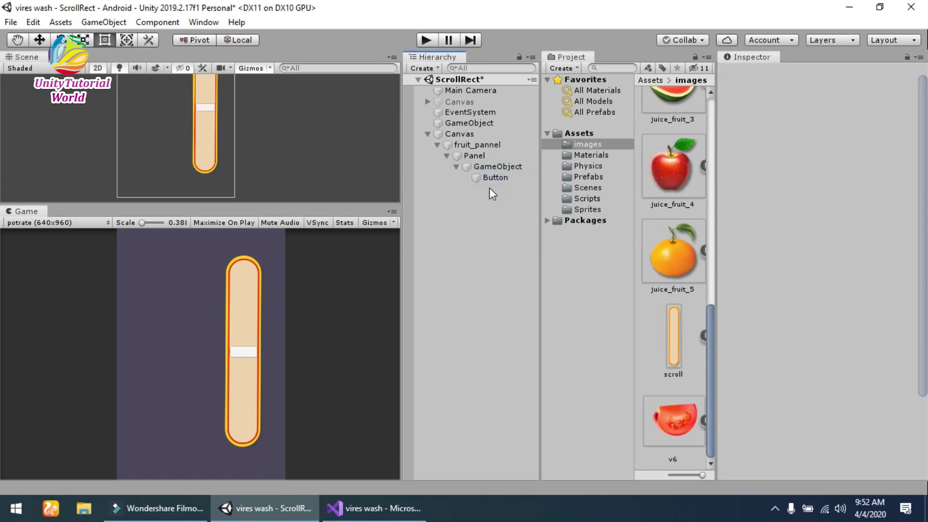
left_click(491, 178)
scroll(680, 191, "up", 6)
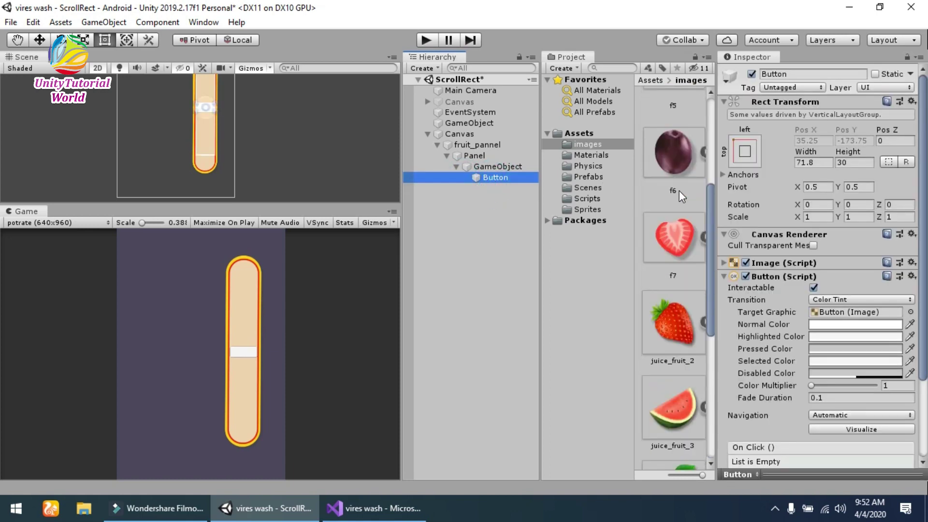
scroll(680, 191, "up", 5)
Step: Give the Button the F1 cherry sprite at its native size
left_click_drag(671, 130, 741, 274)
left_click(723, 276)
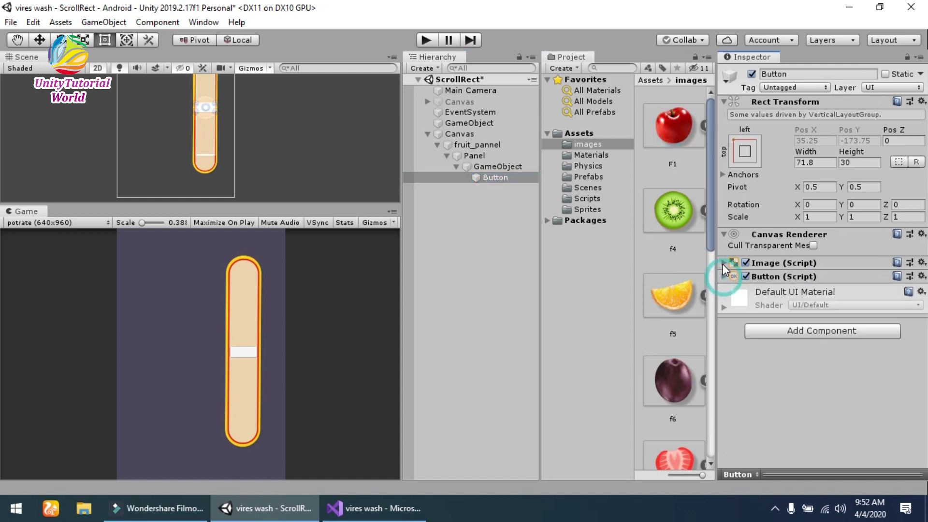
left_click(724, 263)
left_click_drag(686, 169, 807, 263)
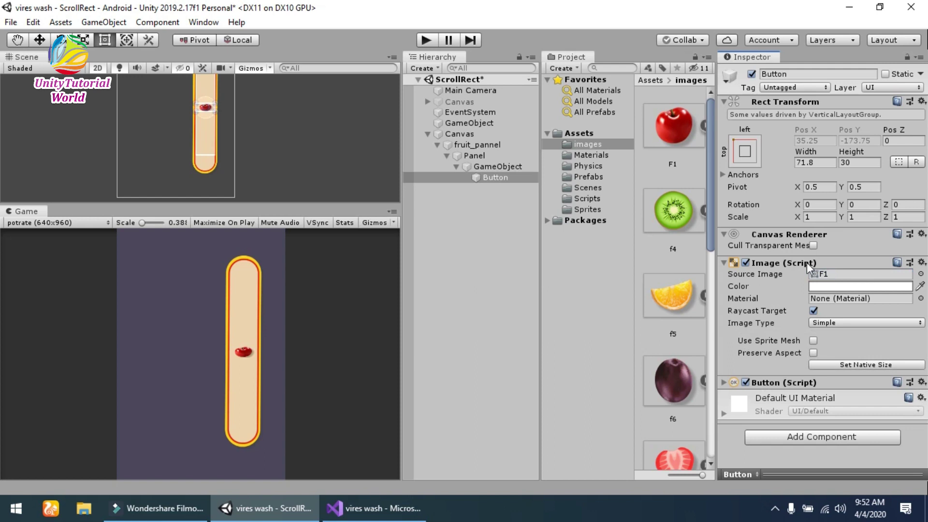
left_click(889, 364)
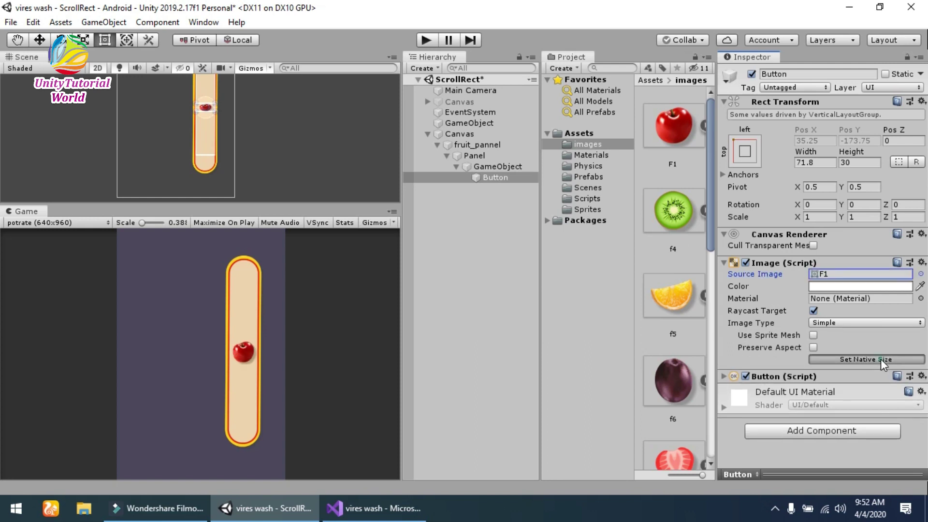
Step: Duplicate the cherry button into six buttons and stretch the container to 499.4 tall
left_click(495, 178)
key("ctrl+d")
key("ctrl+d")
key("ctrl+d")
key("ctrl+d")
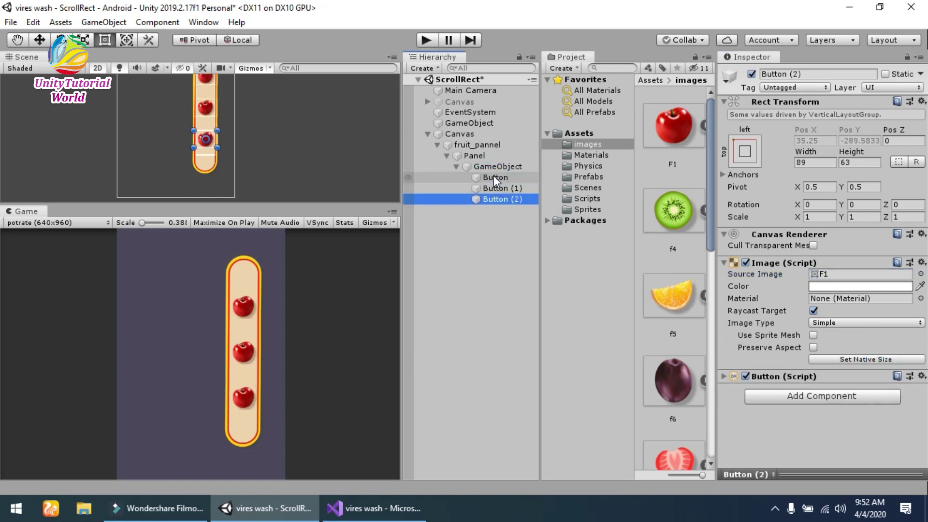
key("ctrl+d")
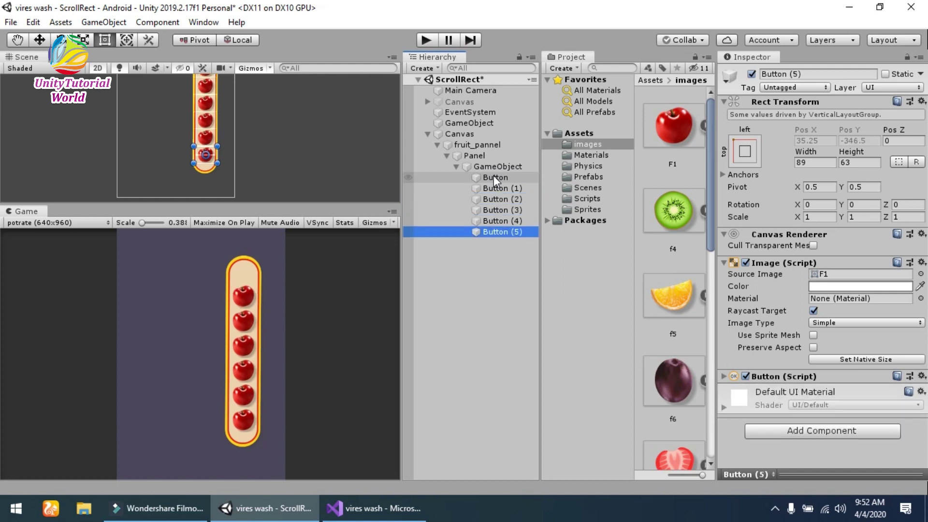
left_click(497, 166)
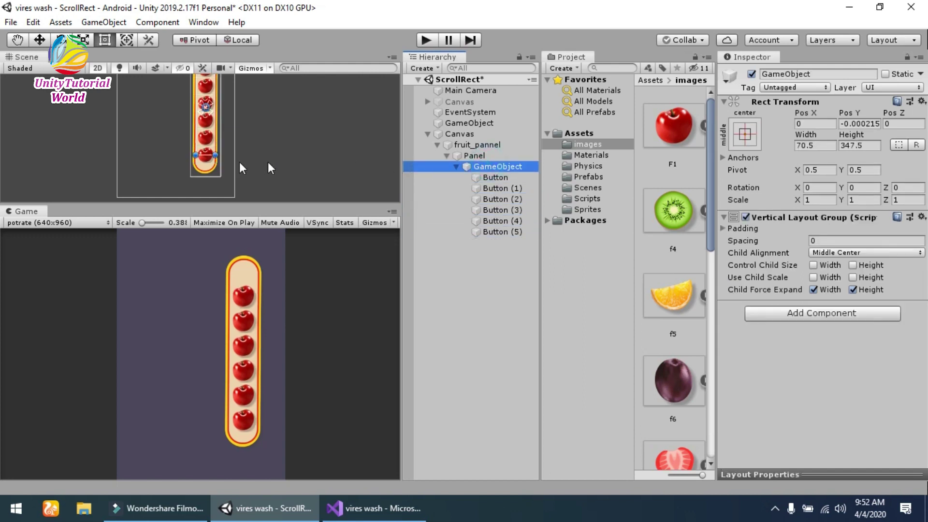
left_click_drag(213, 167, 251, 160)
Step: Switch Button (1)'s image to the kiwi sprite
scroll(251, 160, "down", 3)
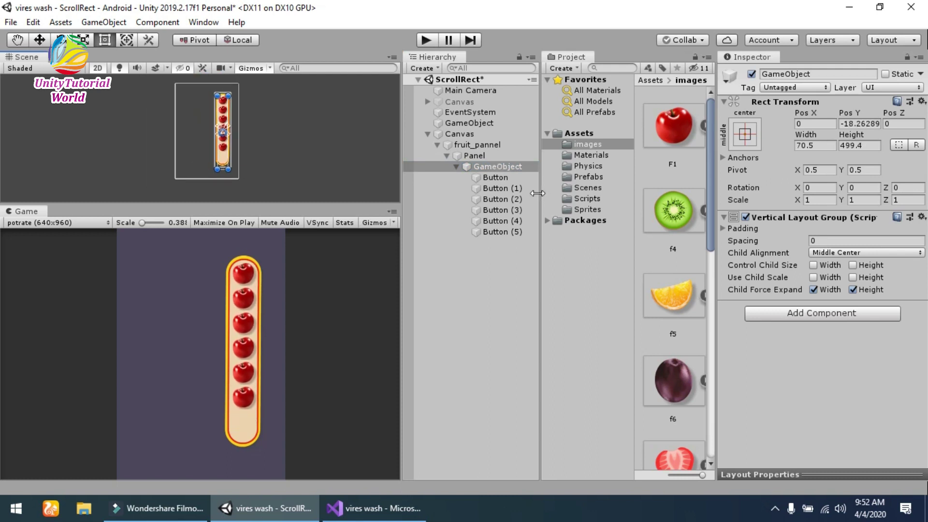
left_click(515, 192)
left_click_drag(670, 213, 828, 274)
Step: Set Button (2) to the orange slice and Button (3) to the strawberry half
left_click(502, 200)
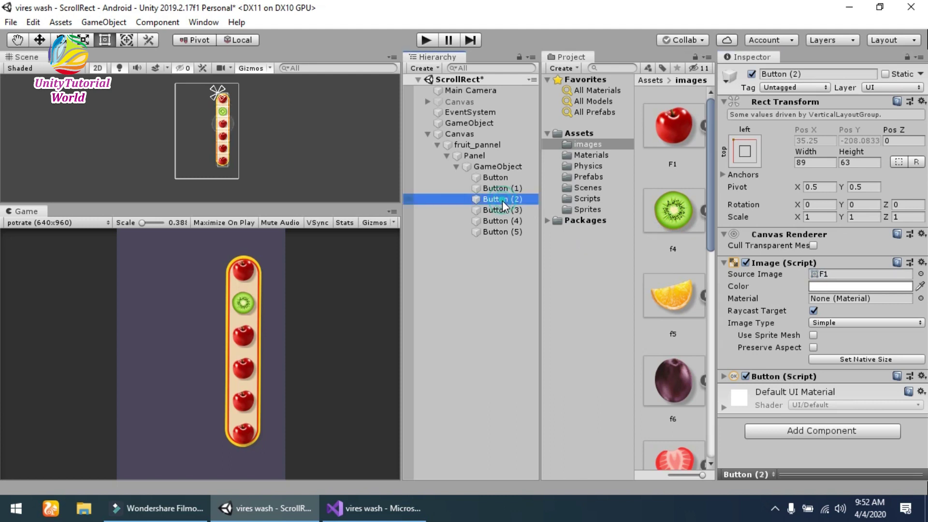
scroll(684, 223, "down", 3)
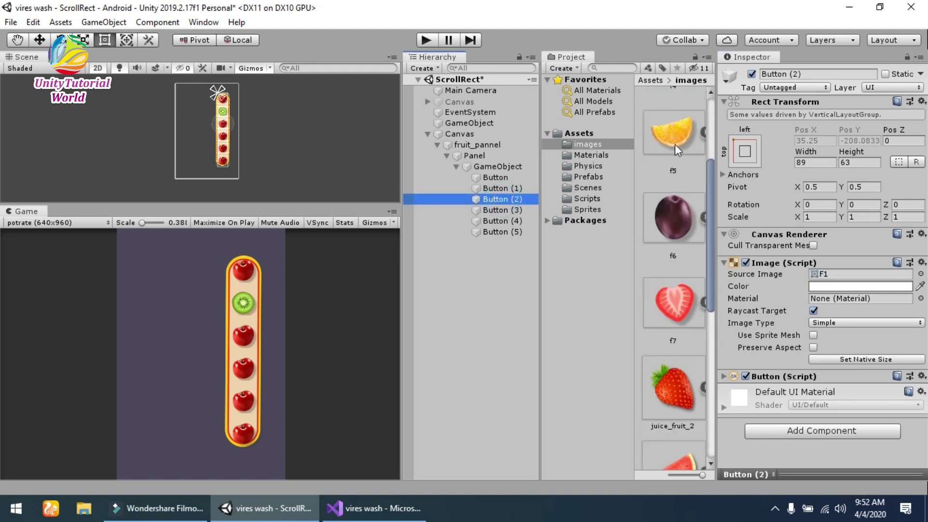
left_click_drag(675, 140, 827, 275)
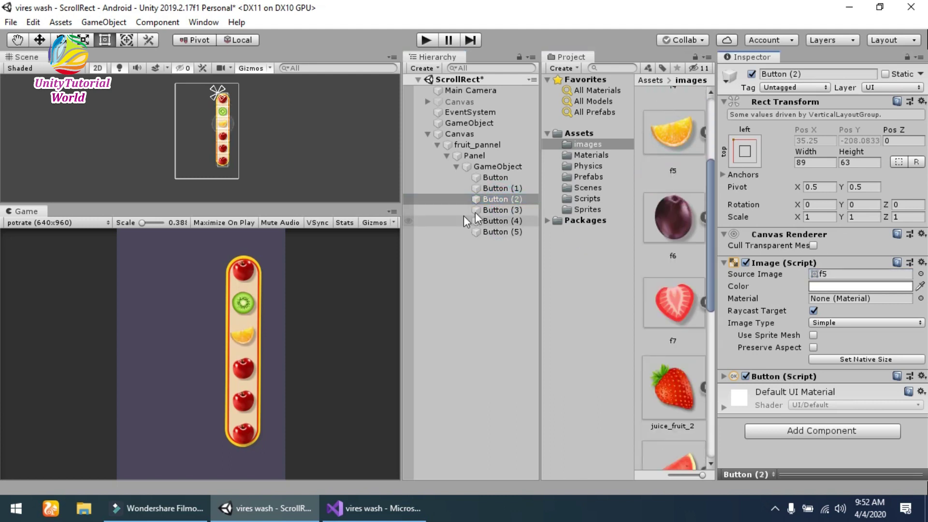
left_click(488, 209)
scroll(686, 259, "down", 2)
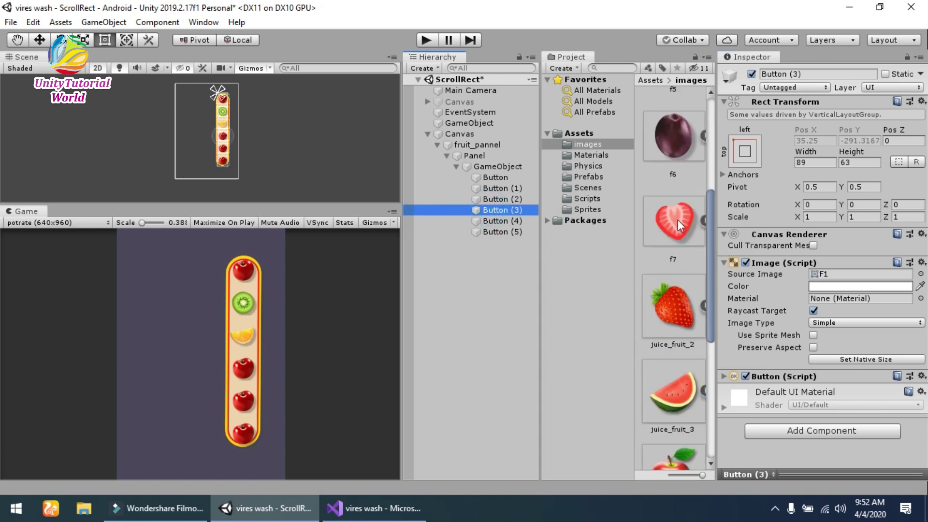
left_click_drag(678, 219, 827, 278)
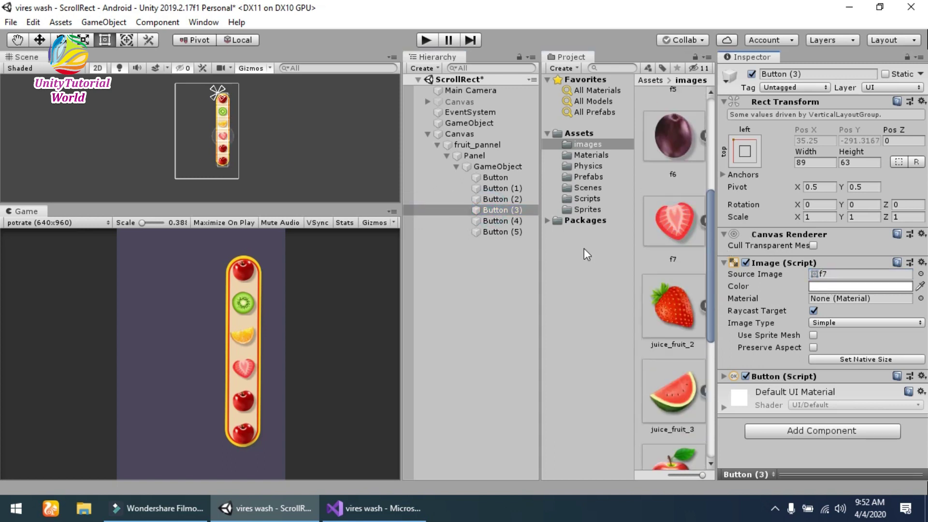
Step: Set Button (4) to the whole strawberry and Button (5) to the orange
left_click(498, 221)
scroll(662, 270, "down", 2)
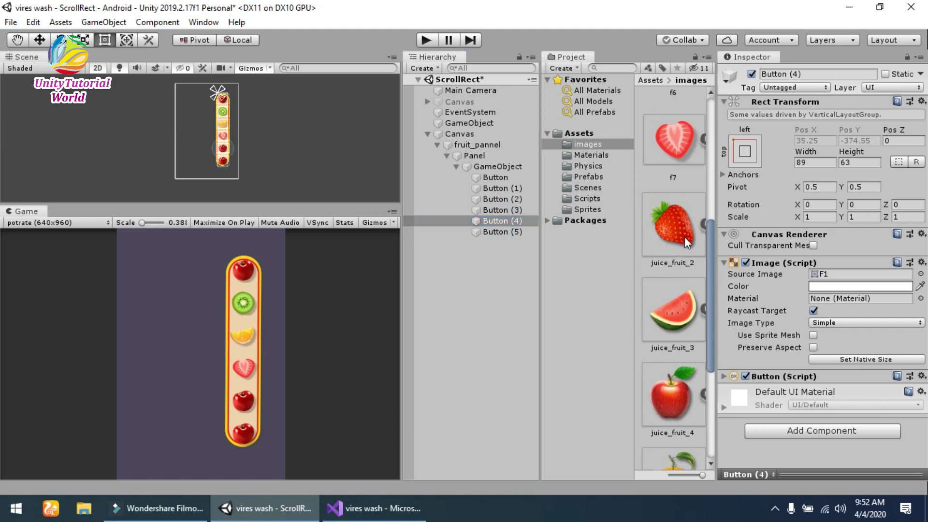
left_click_drag(684, 236, 829, 281)
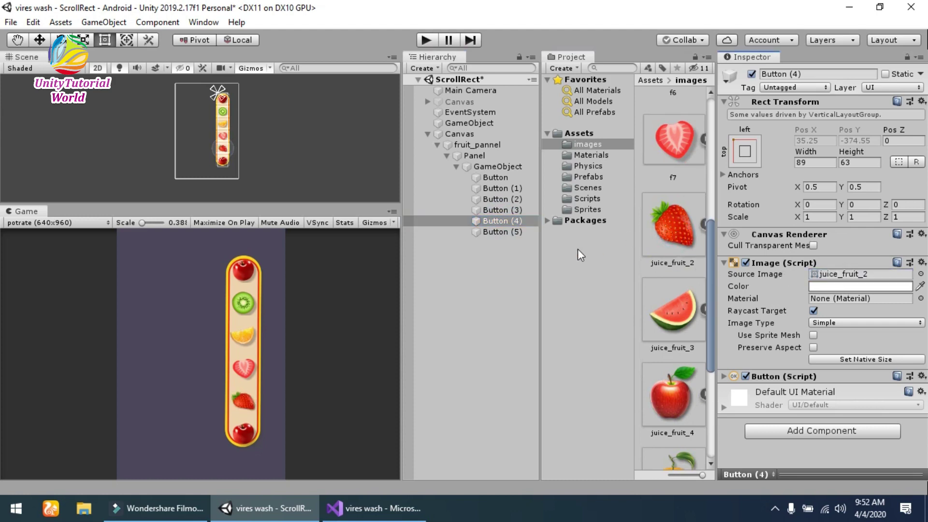
left_click(500, 232)
scroll(679, 299, "down", 3)
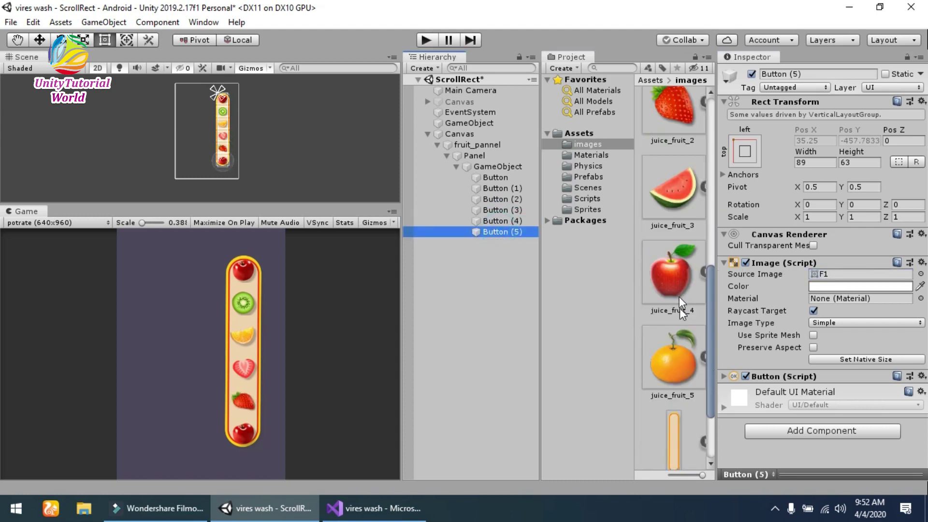
left_click_drag(673, 357, 840, 273)
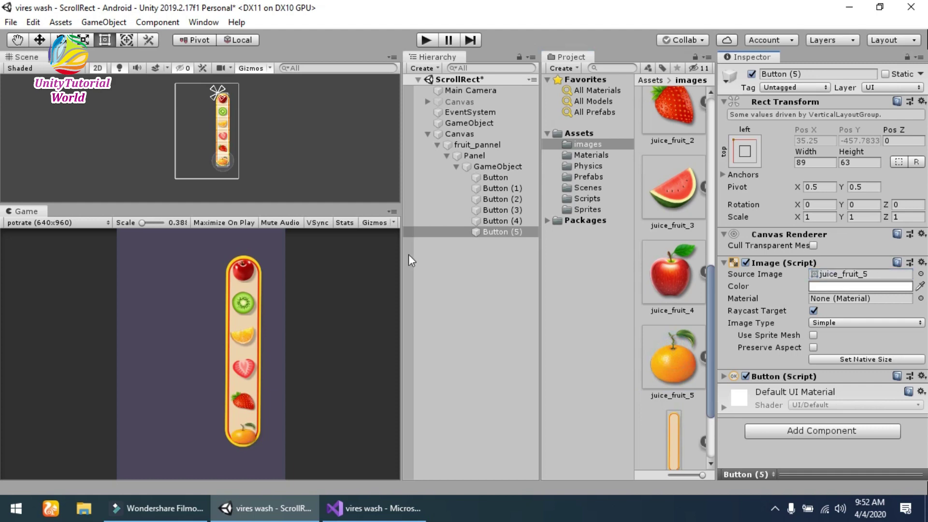
Step: Duplicate Button (5) as a seventh button with the juice_fruit_4 apple image
left_click(509, 231)
key("ctrl+d")
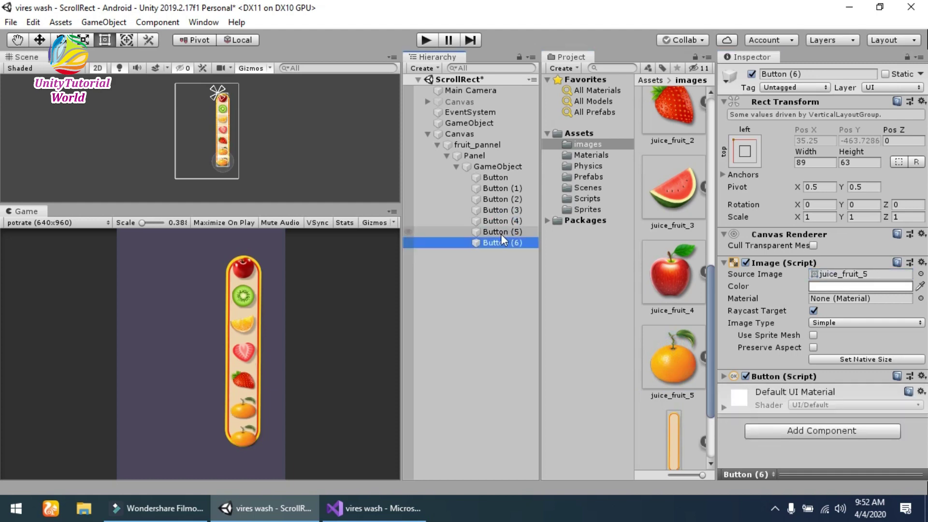
left_click_drag(678, 275, 836, 269)
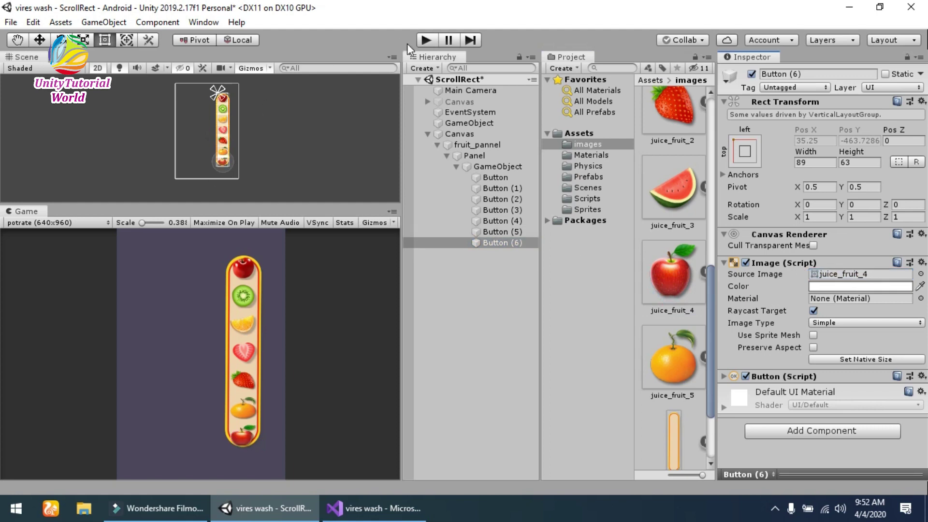
left_click(427, 40)
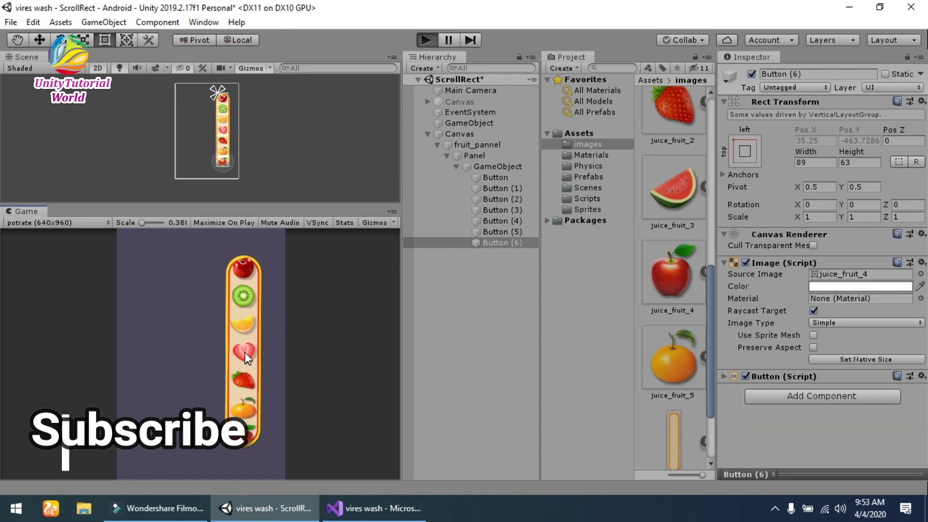
left_click_drag(243, 358, 242, 451)
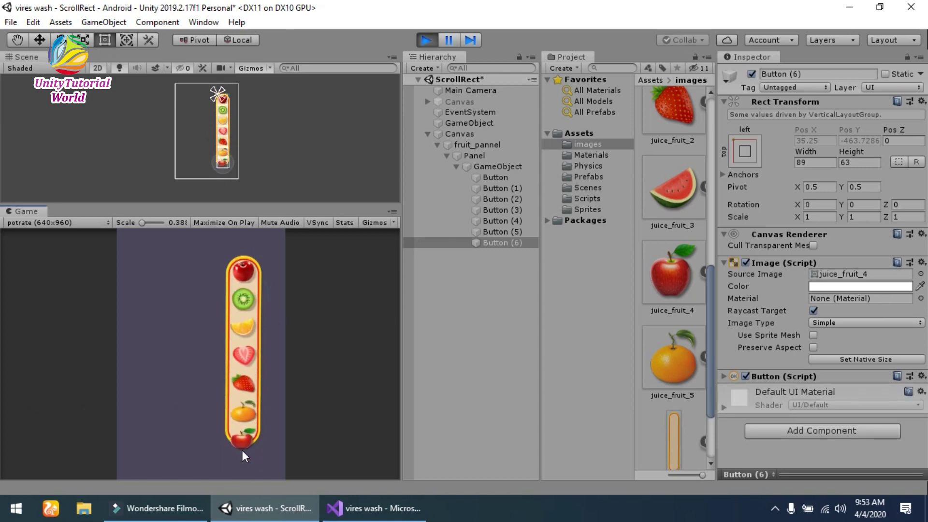
left_click(420, 42)
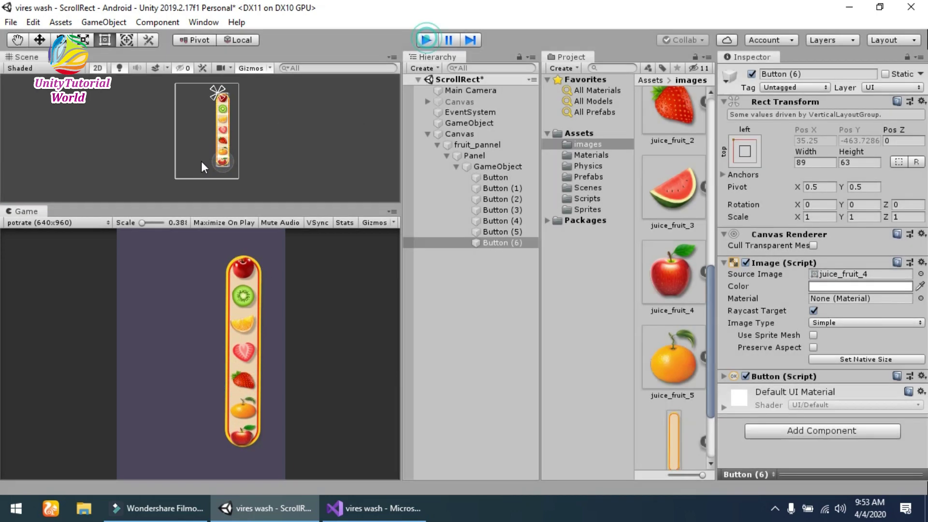
left_click(507, 166)
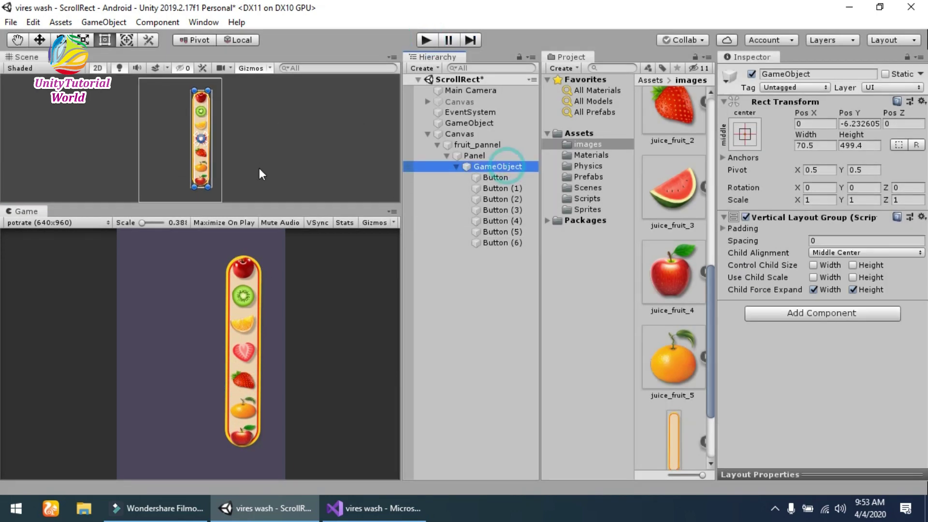
Step: Pull the Panel's top edge down inside the frame to a Top offset of 34.7
scroll(233, 173, "down", 2)
middle_click_drag(233, 173, 246, 137)
left_click(473, 156)
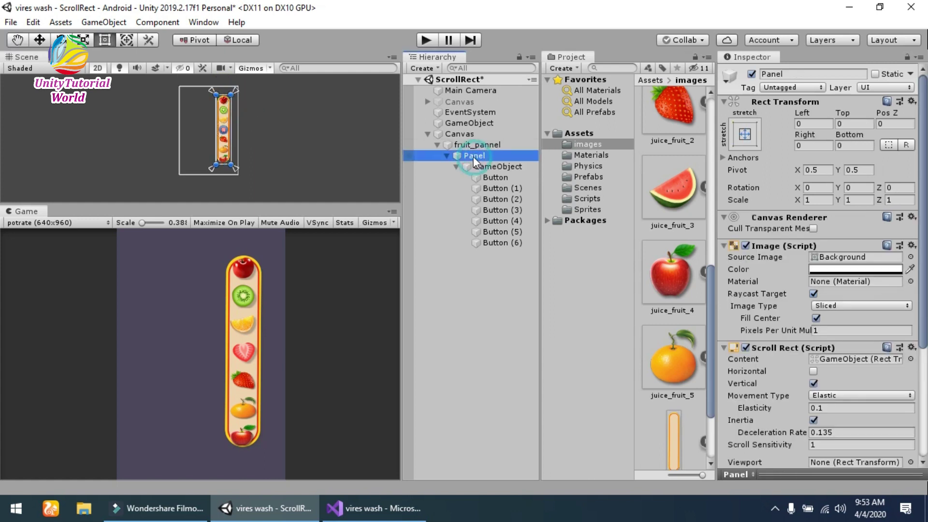
left_click(225, 99)
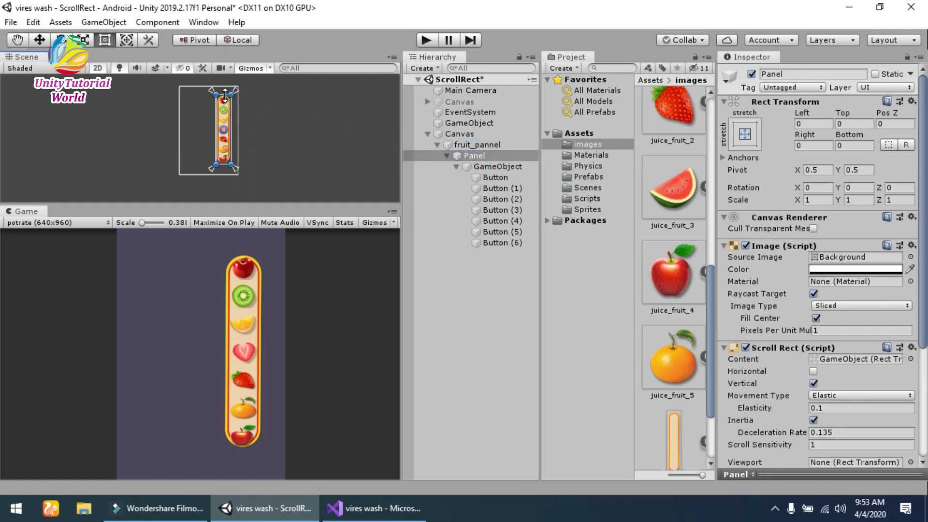
left_click_drag(225, 99, 225, 102)
Step: Raise the Panel's bottom edge inside the frame to a Bottom offset of 36.9
scroll(232, 112, "up", 3)
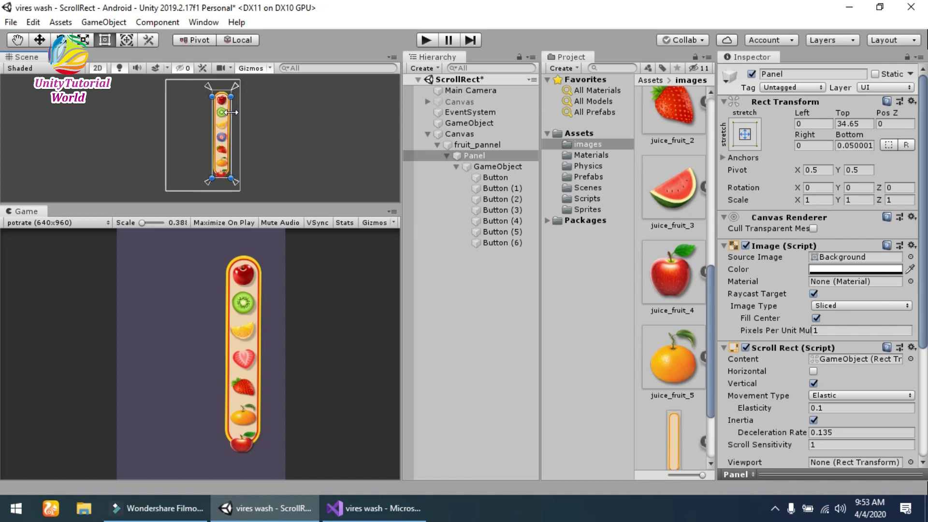
scroll(232, 113, "up", 3)
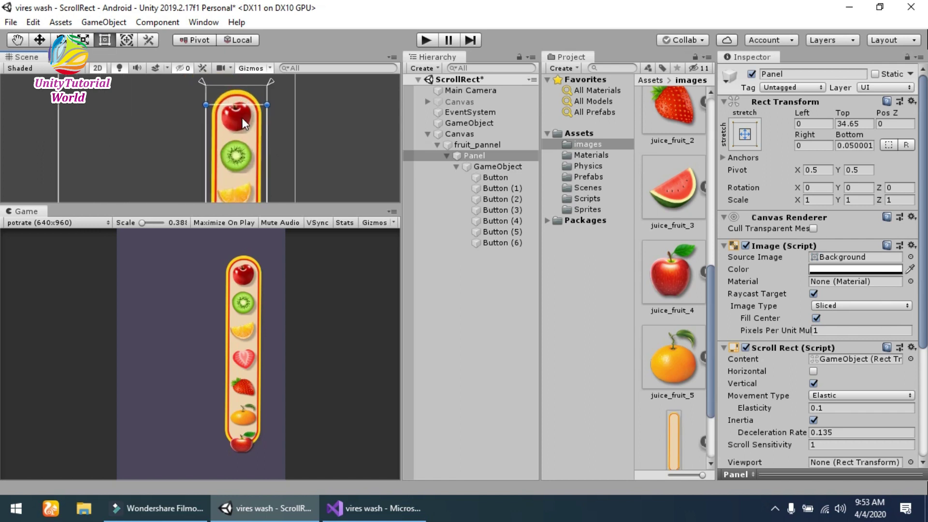
scroll(246, 120, "down", 4)
scroll(254, 140, "down", 3)
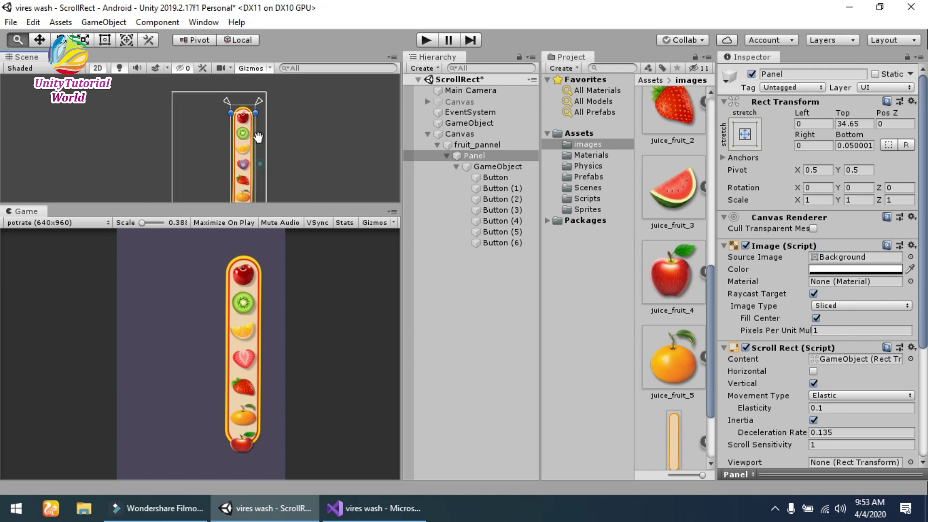
left_click_drag(253, 155, 255, 148)
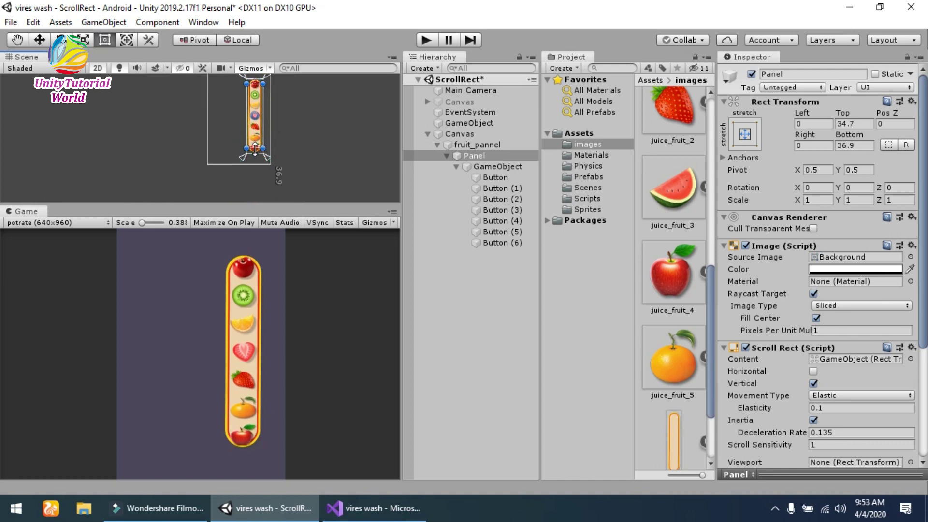
left_click(491, 167)
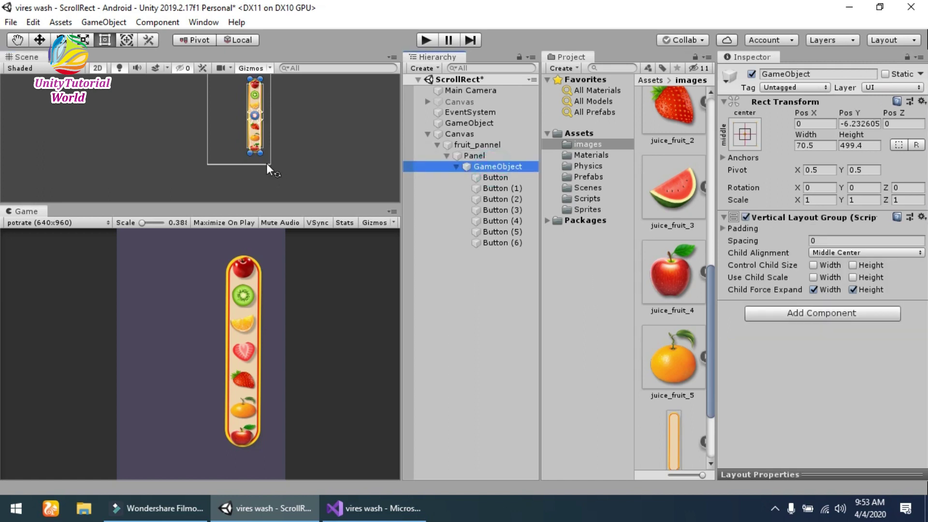
Step: Stretch the fruit column to 828.2 tall and set its layout spacing to 0.27
scroll(254, 164, "down", 3)
left_click_drag(255, 157, 255, 189)
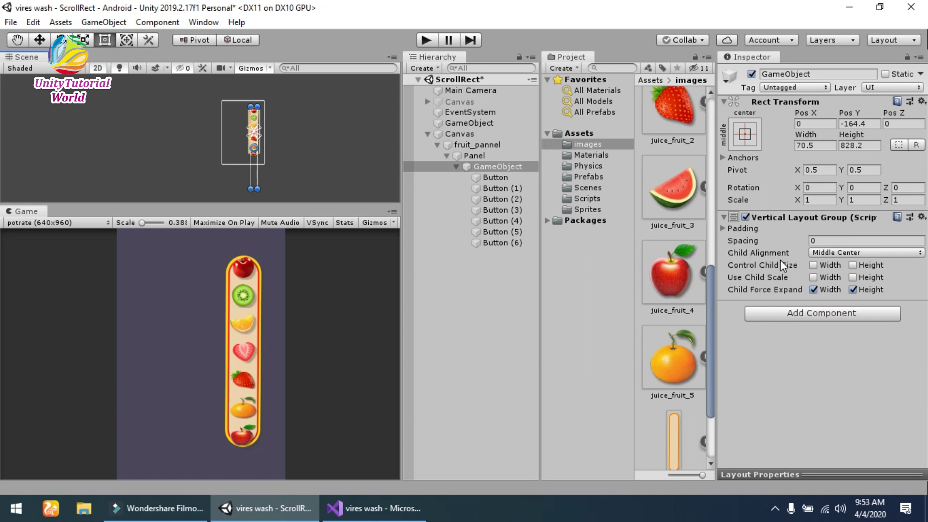
left_click_drag(799, 242, 809, 244)
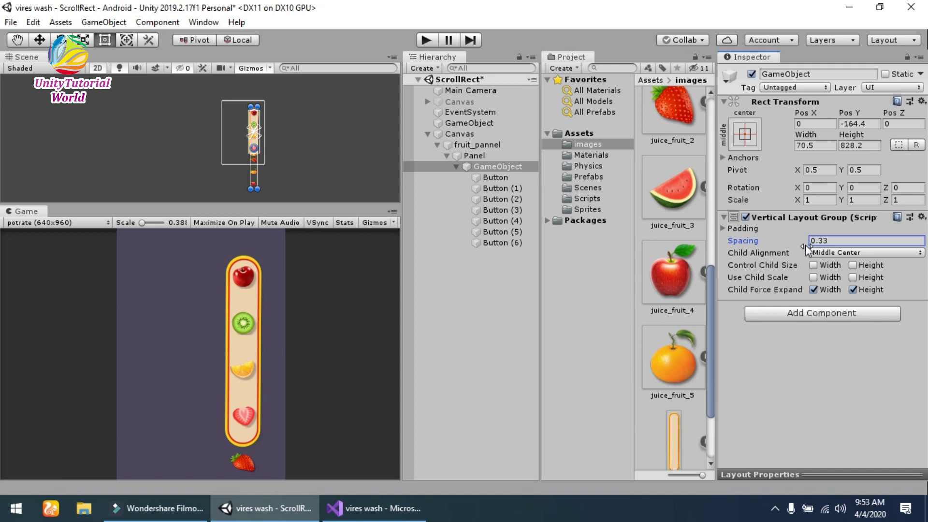
left_click_drag(802, 244, 820, 244)
Step: Test scrolling the fruit list in Play mode, then stop playing
left_click(422, 40)
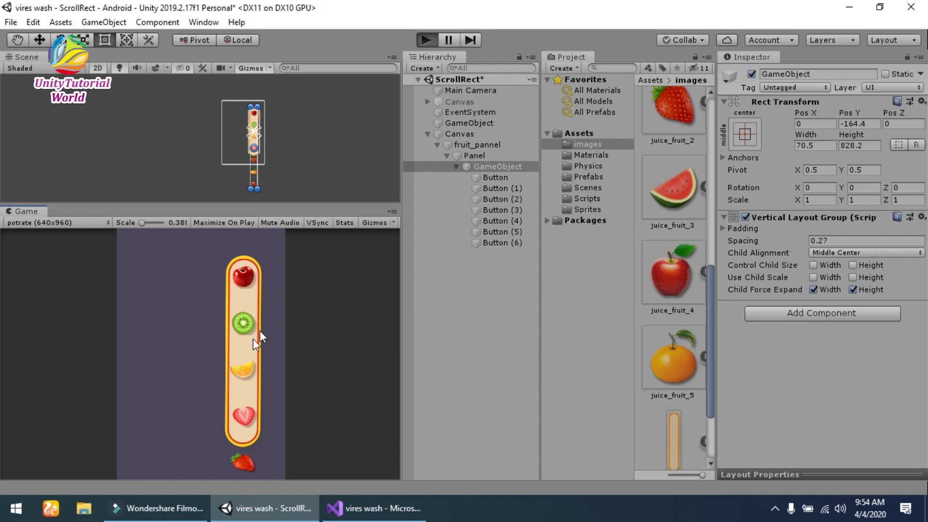
left_click_drag(242, 361, 248, 439)
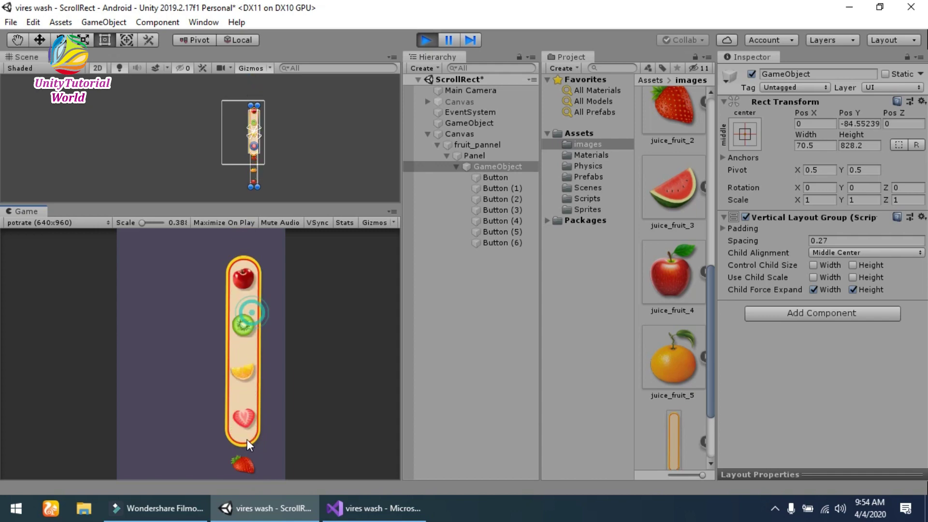
left_click(425, 41)
Step: Add a Mask component to the Panel via the 'ma' search, then enter Play mode
left_click(457, 166)
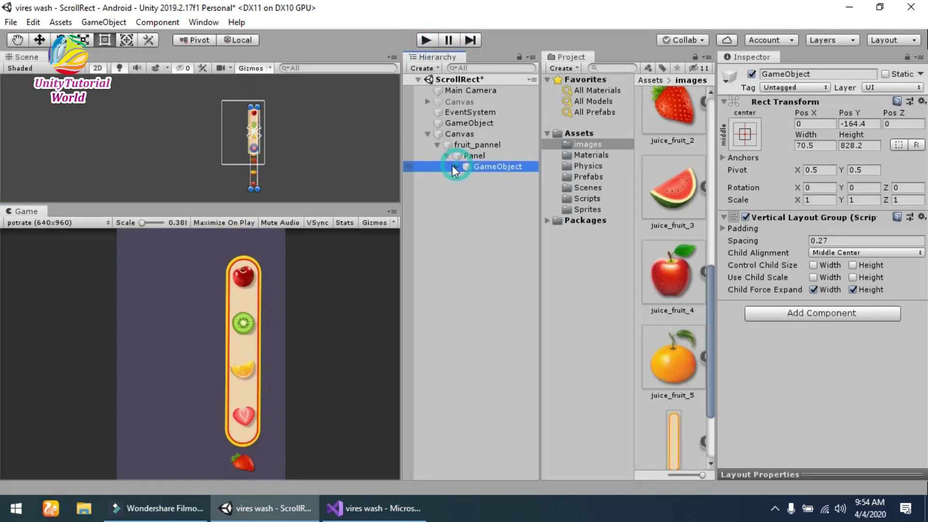
left_click(468, 156)
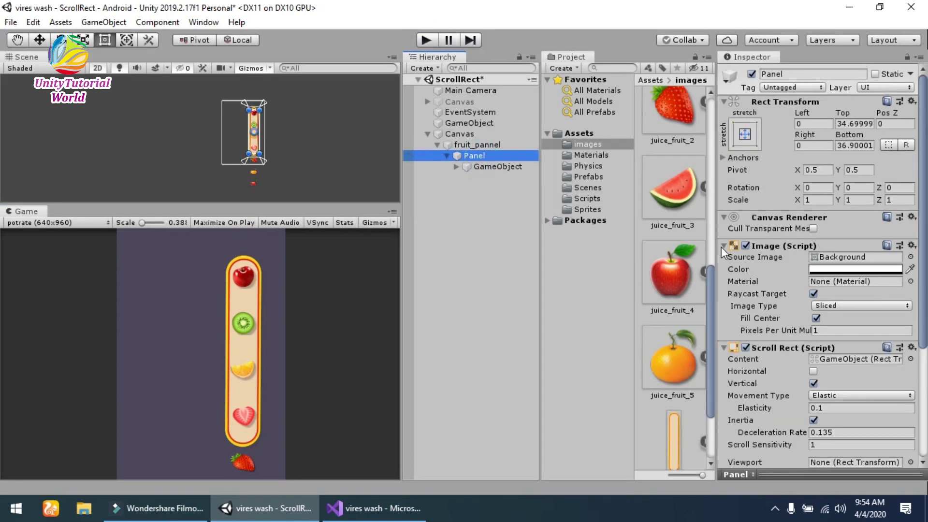
left_click(722, 246)
left_click(723, 259)
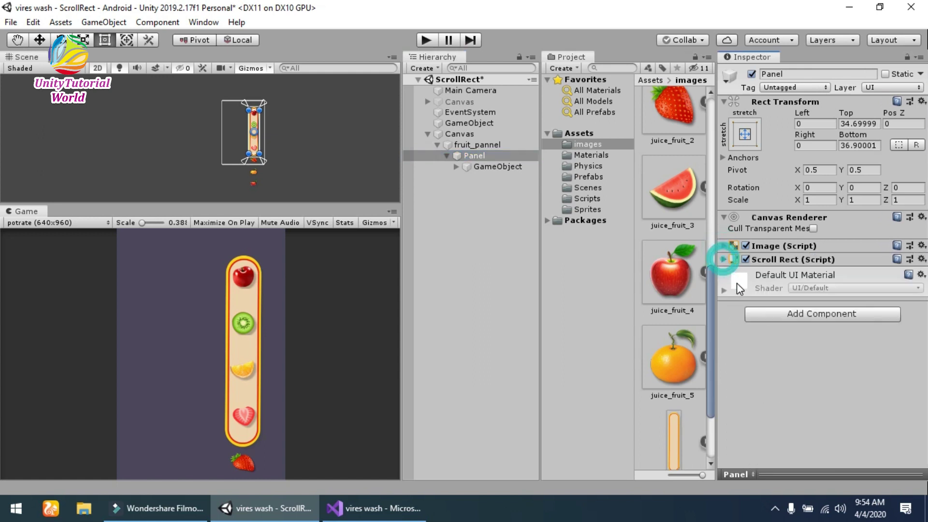
left_click(831, 314)
type("ma")
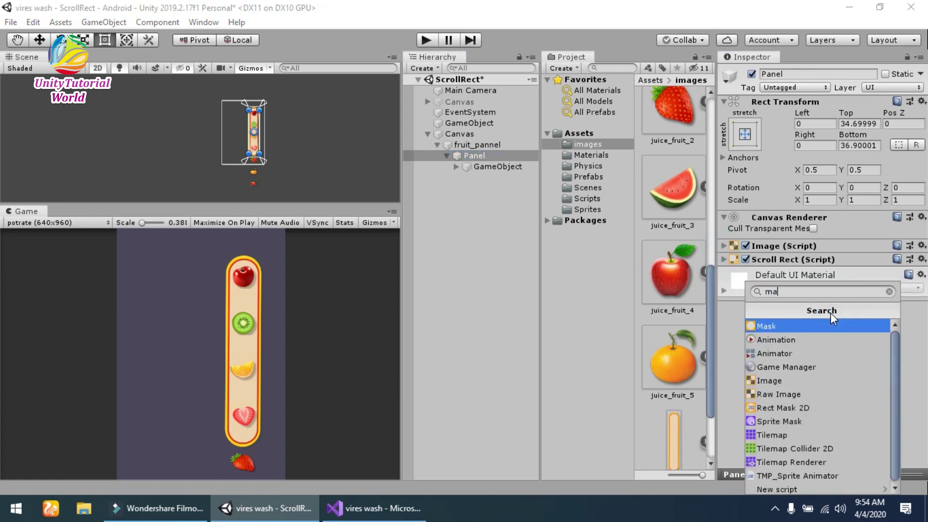
key("Return")
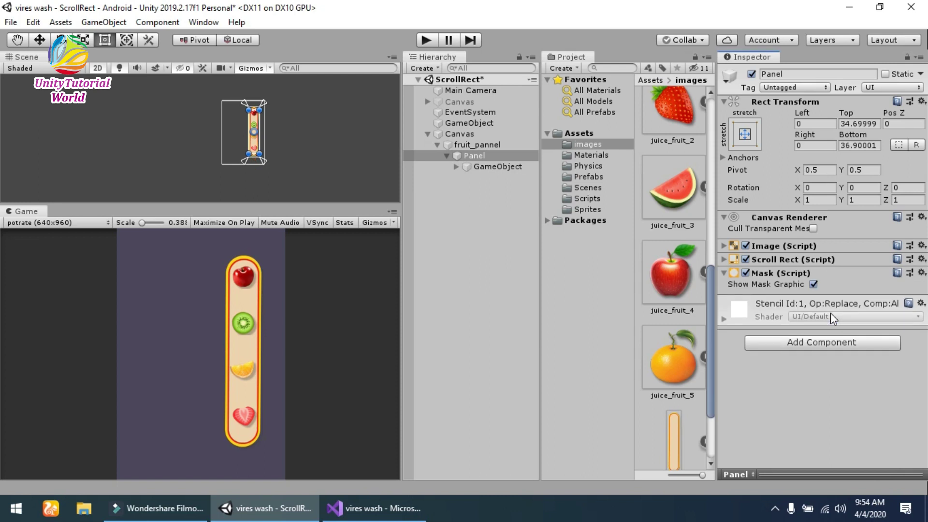
scroll(264, 156, "up", 5)
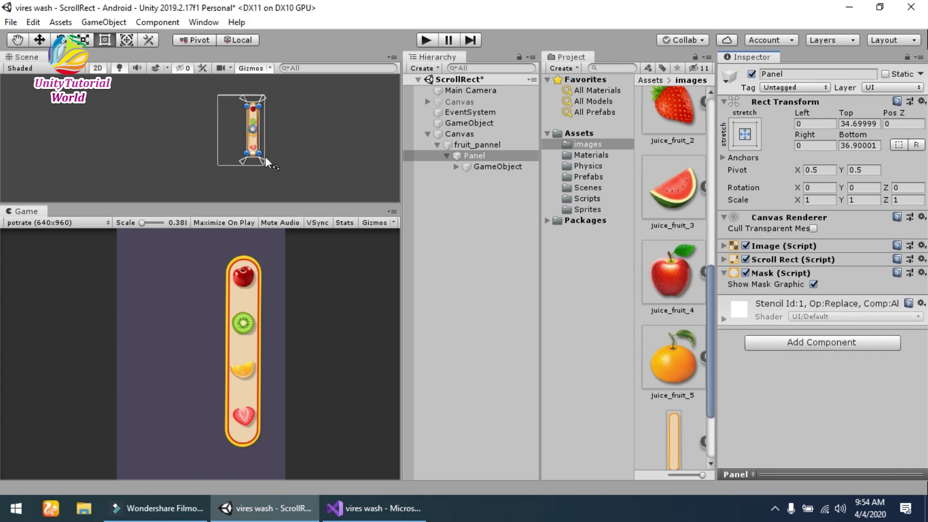
scroll(265, 157, "up", 2)
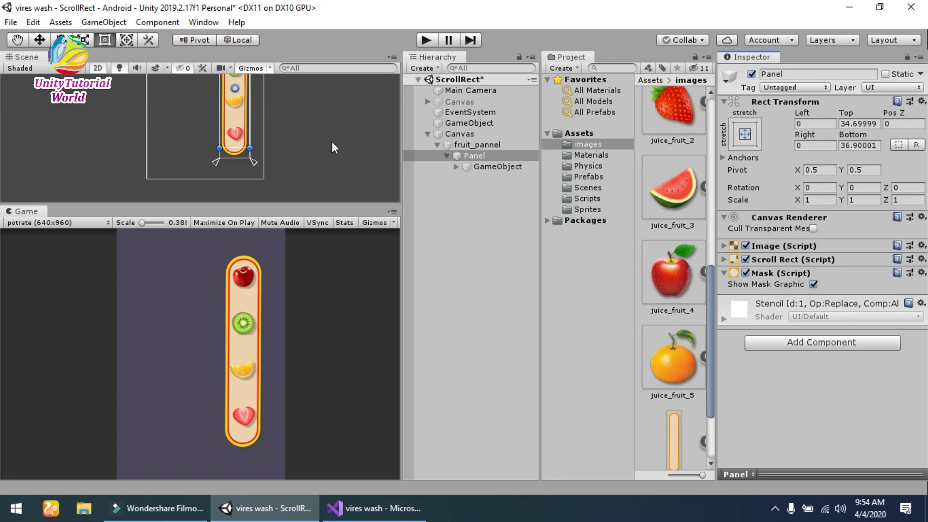
left_click(425, 40)
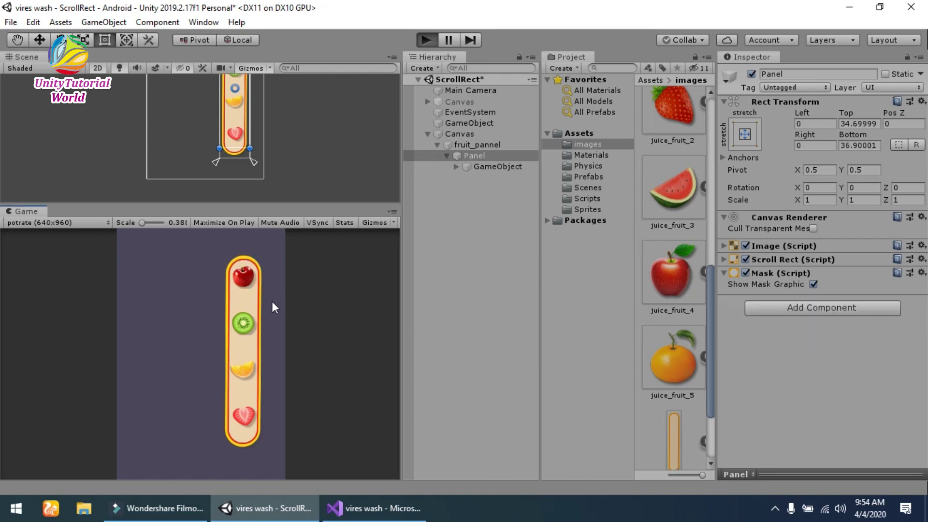
Step: Scroll the masked fruit column up and down in Play mode, then stop playing
left_click_drag(248, 382, 242, 433)
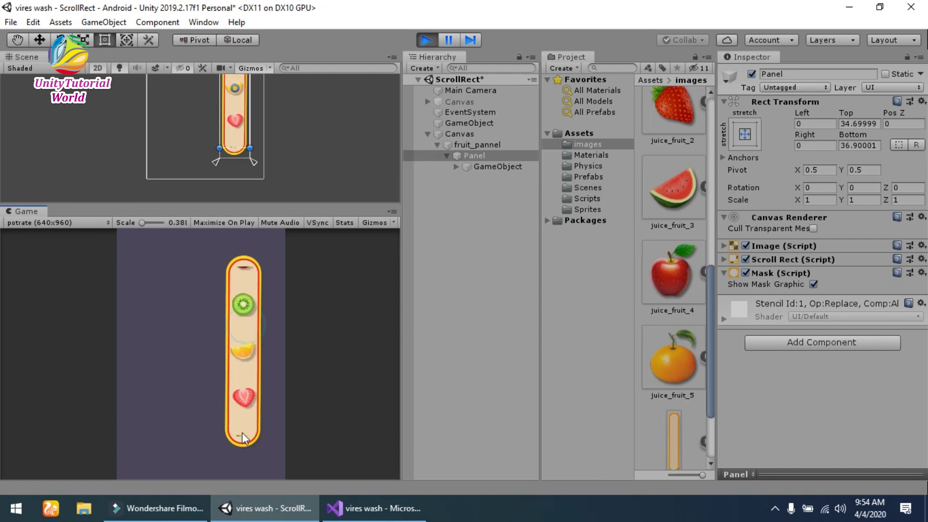
left_click_drag(238, 289, 257, 300)
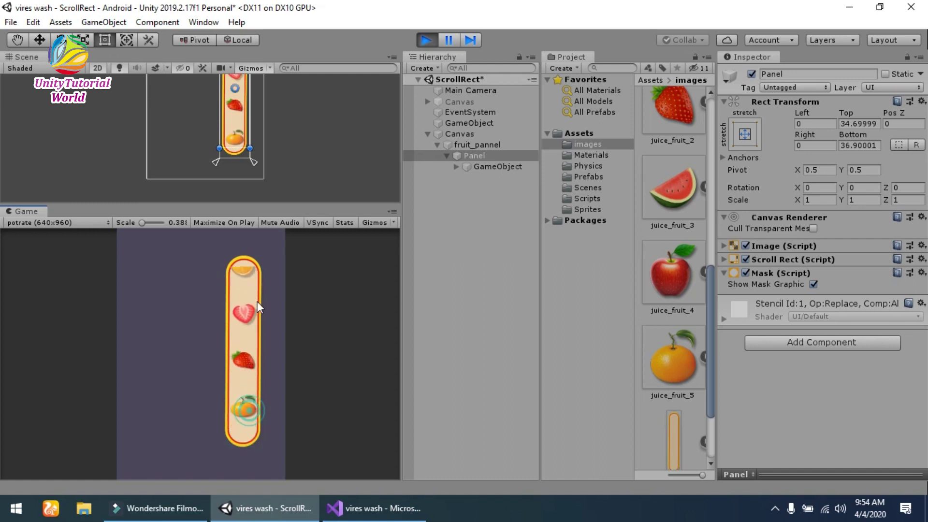
left_click_drag(254, 373, 256, 425)
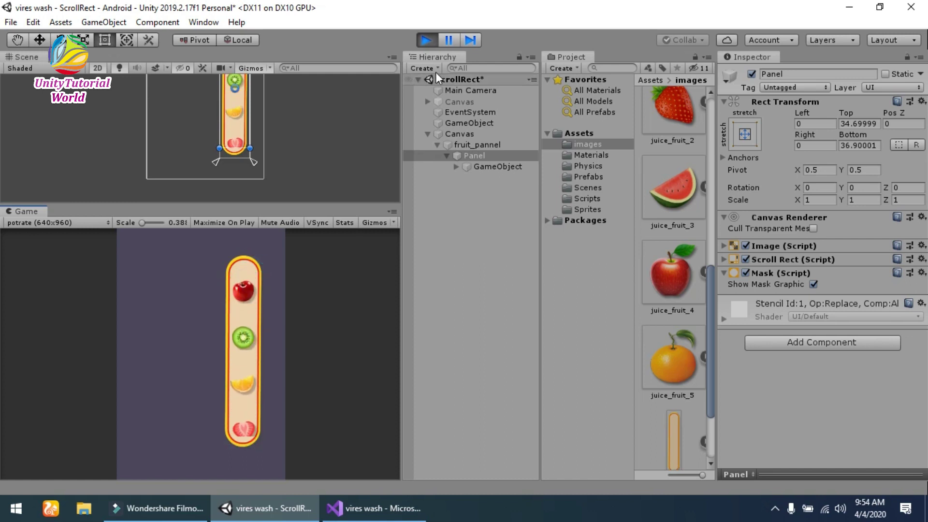
left_click(430, 38)
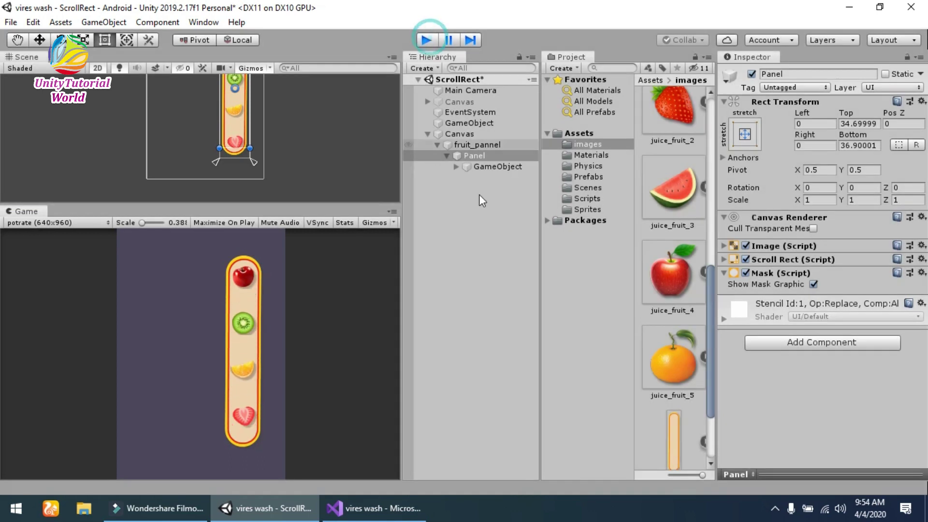
left_click(446, 156)
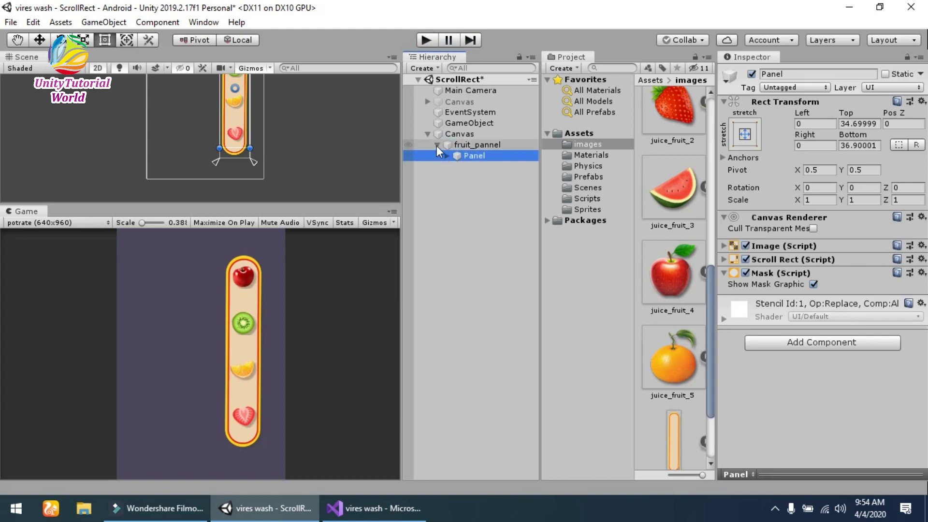
Step: Create a new UI Button directly under the Canvas
left_click(436, 145)
left_click(455, 135)
right_click(455, 136)
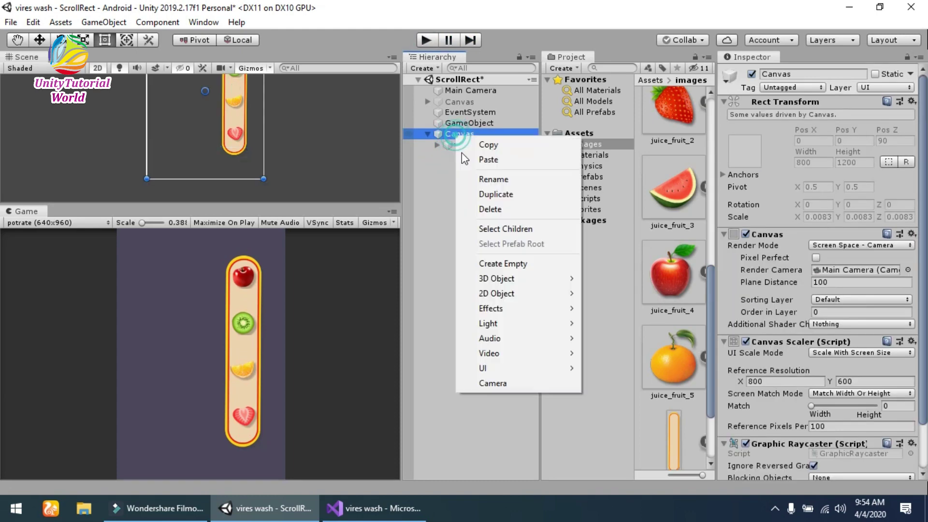
mouse_move(549, 367)
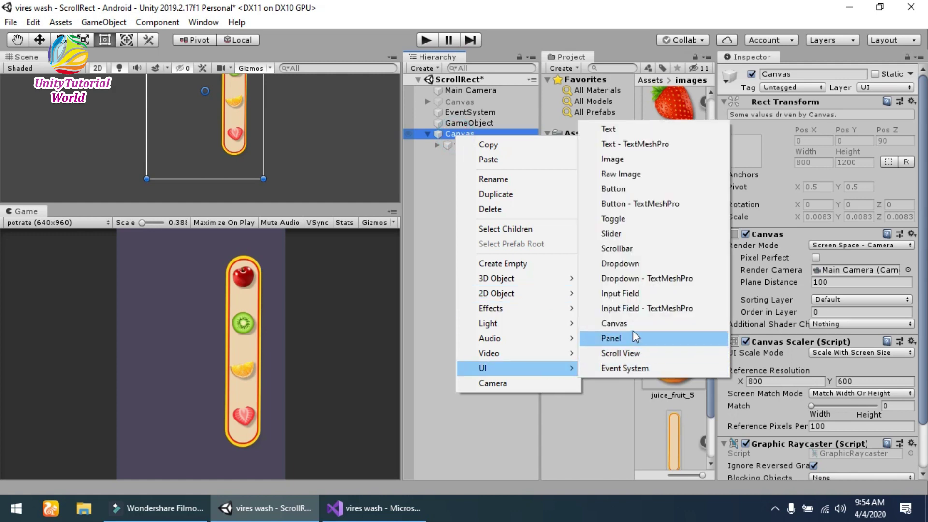
left_click(619, 186)
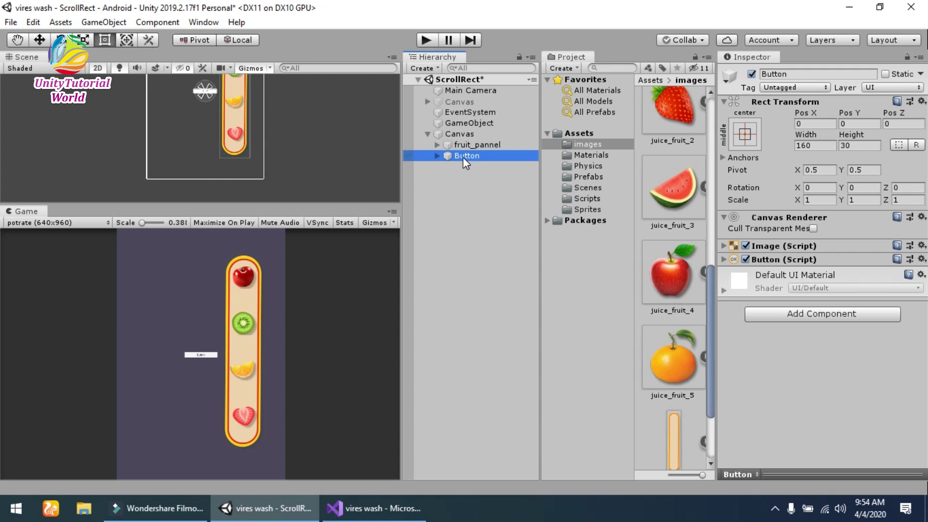
double_click(463, 156)
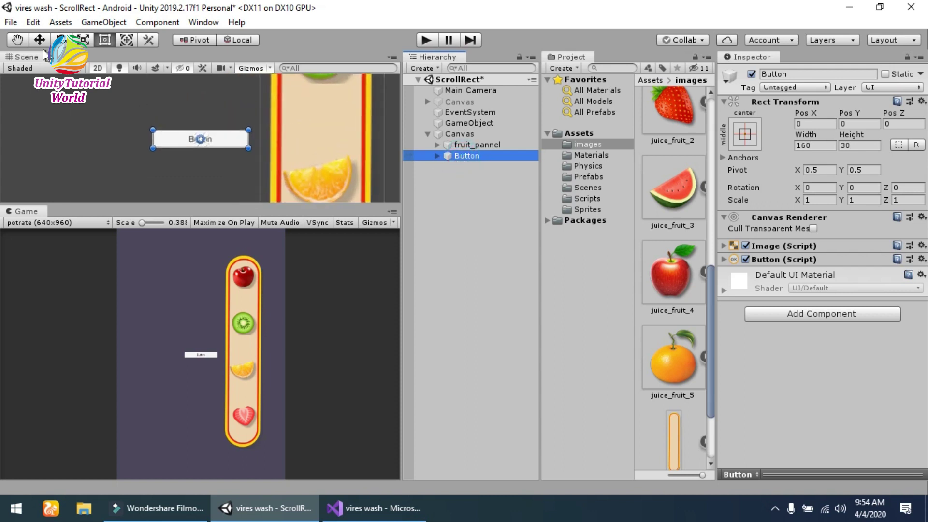
Step: Move the new Button left of the fruit panel to Pos X -112
left_click(39, 40)
left_click_drag(255, 144, 194, 140)
left_click(465, 156)
Step: Change the Button's label text to 'Fruit_pannel'
left_click(437, 156)
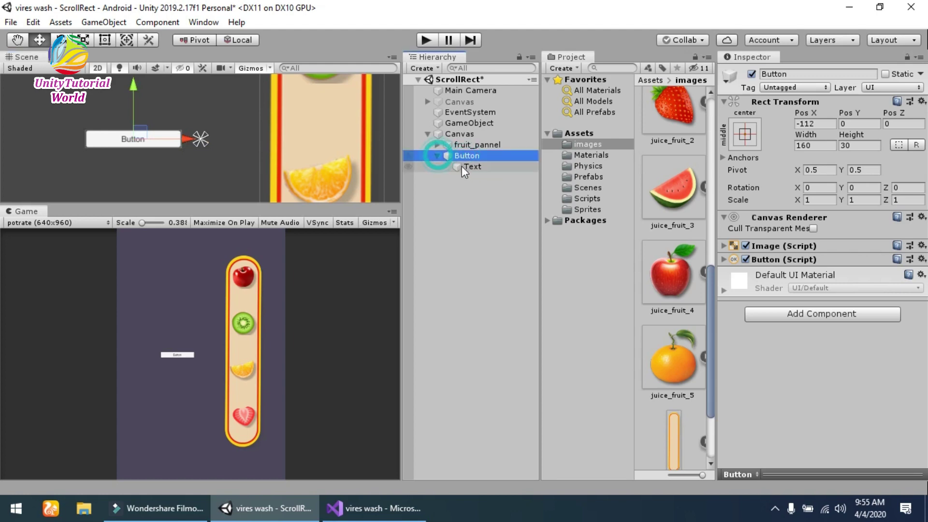
left_click(470, 166)
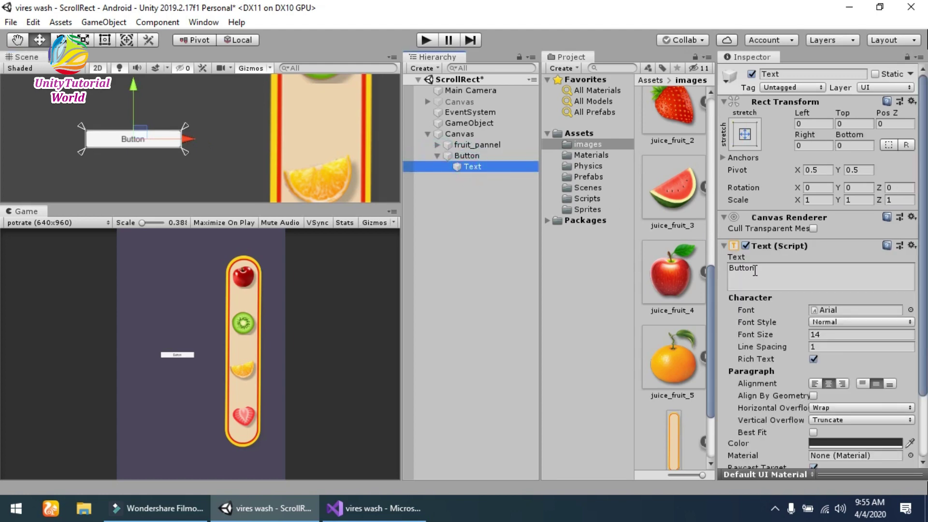
left_click(756, 270)
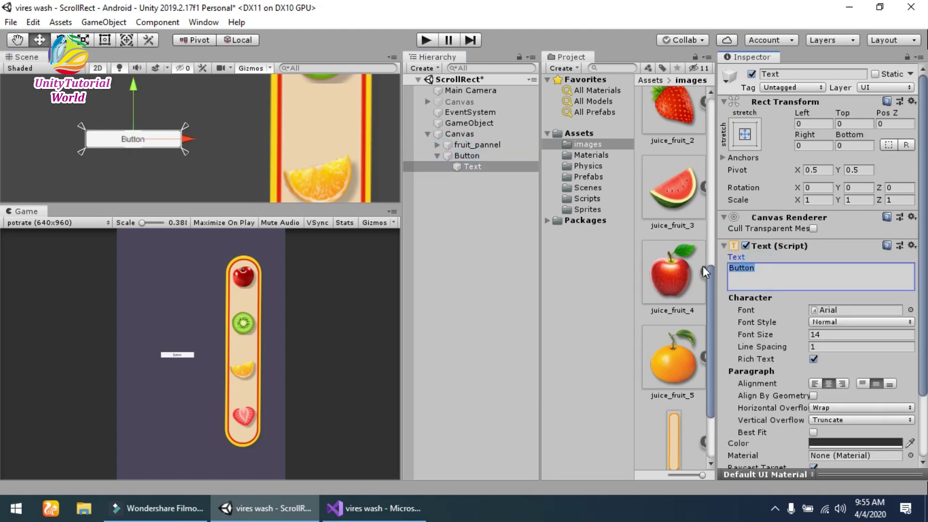
type("Fruit")
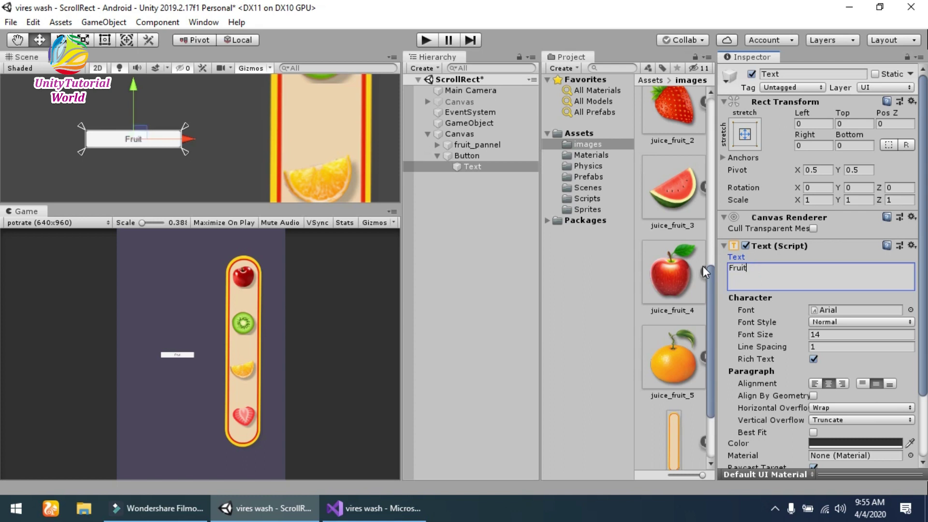
type("_pannel")
key("Return")
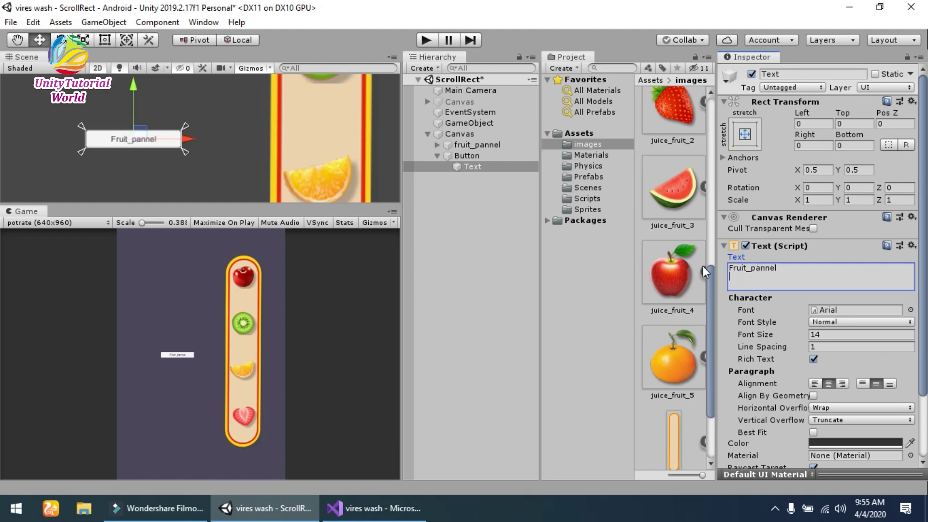
key("BackSpace")
scroll(798, 372, "down", 3)
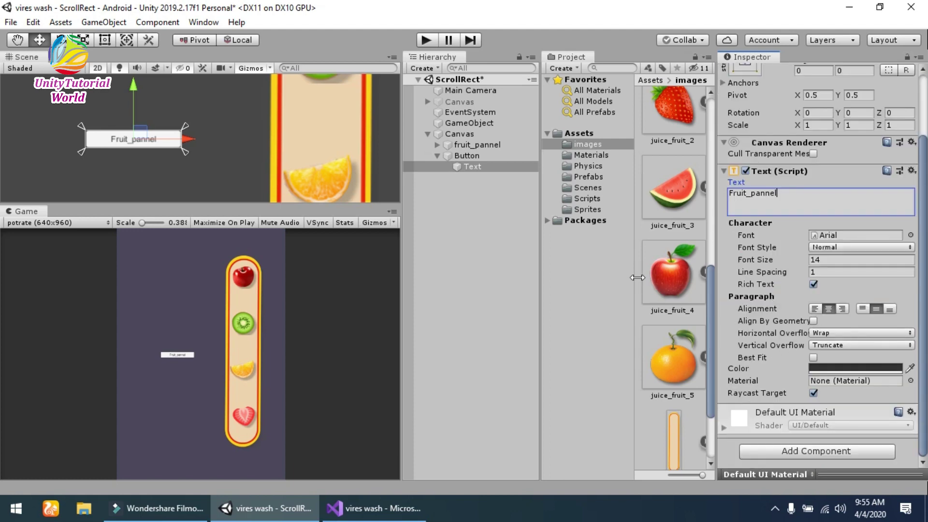
Step: Scale up the Button, then narrow its width and make it taller with the rect handles
left_click(451, 155)
key("r")
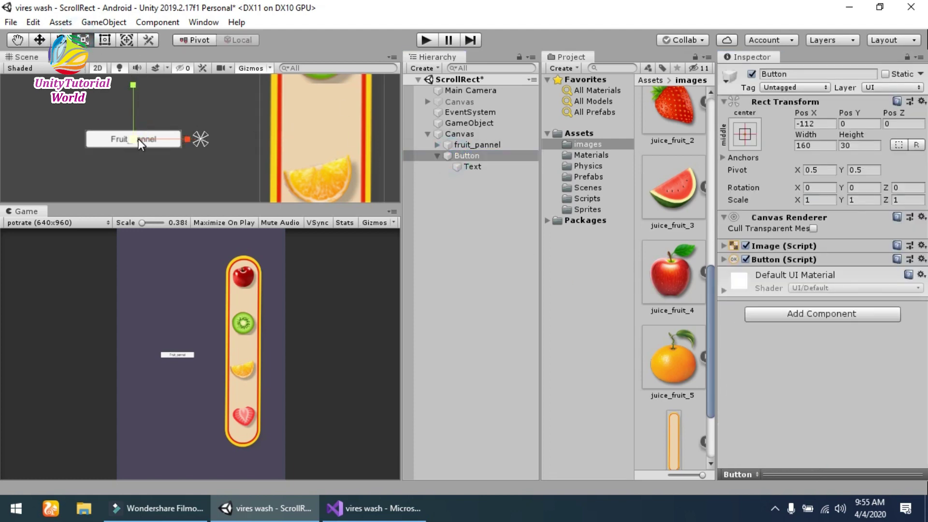
left_click_drag(138, 139, 134, 58)
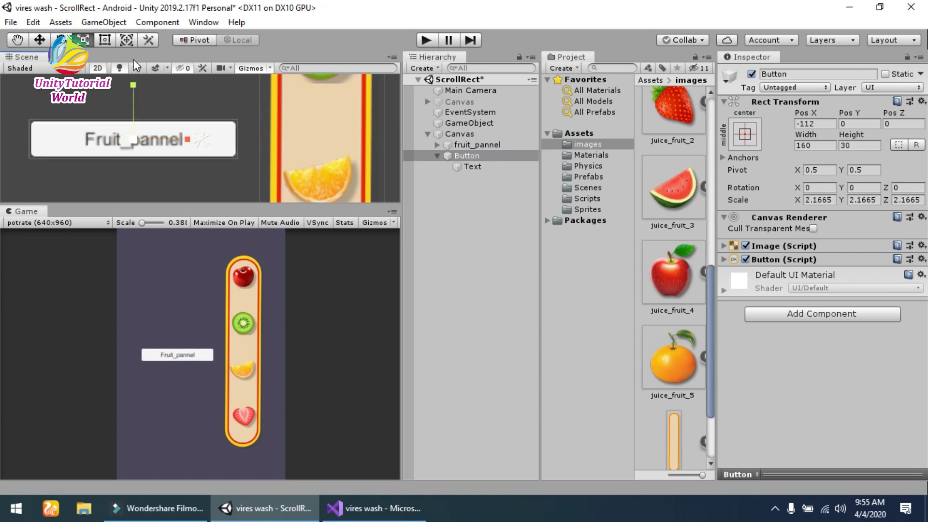
left_click(106, 41)
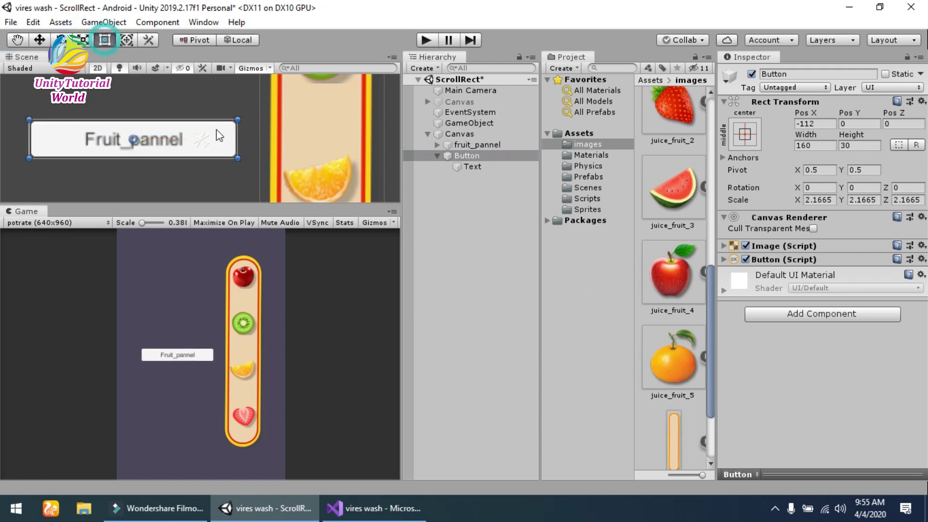
left_click_drag(237, 144, 204, 143)
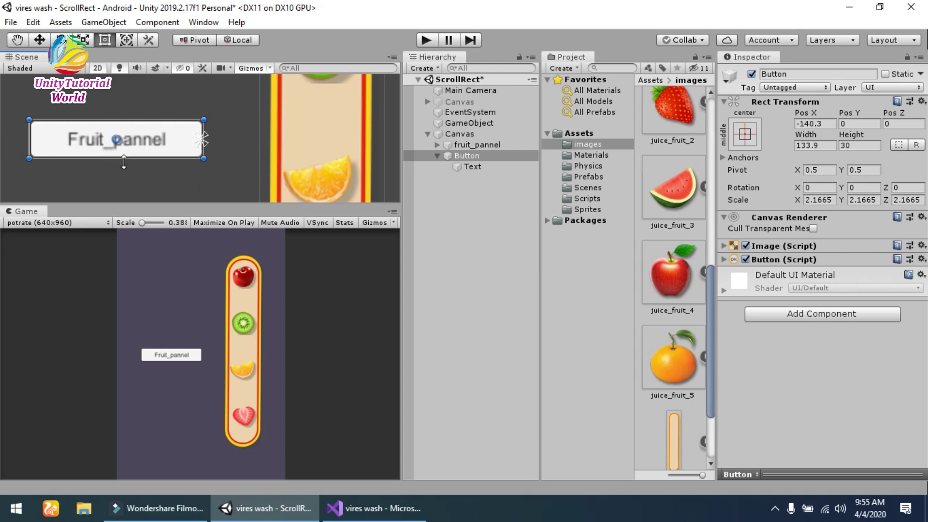
left_click_drag(124, 159, 124, 180)
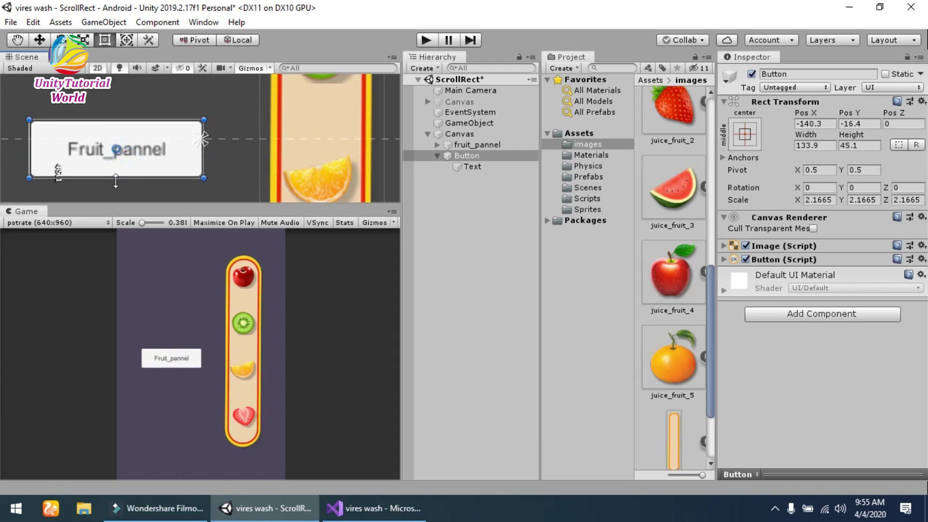
Step: Give the label a dark colour (191515), Bold font style and font size 21
left_click(478, 169)
scroll(885, 379, "down", 3)
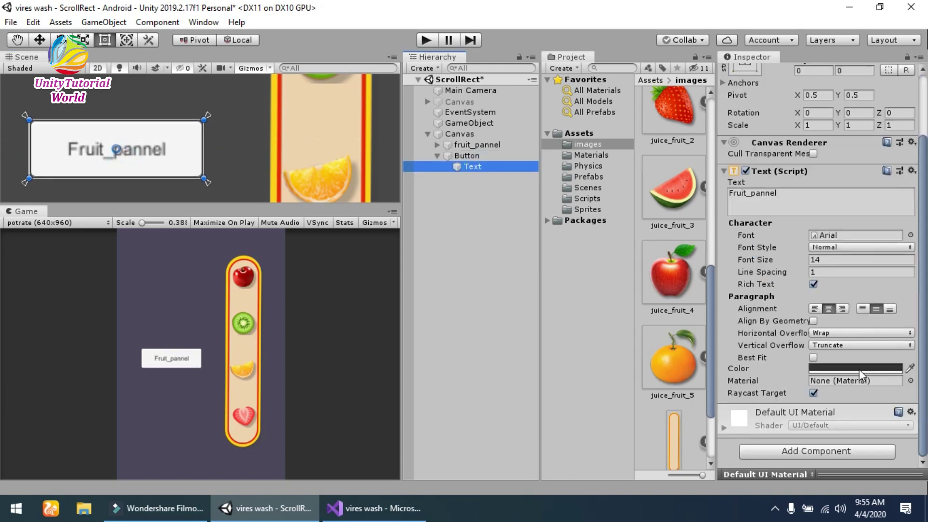
left_click(858, 369)
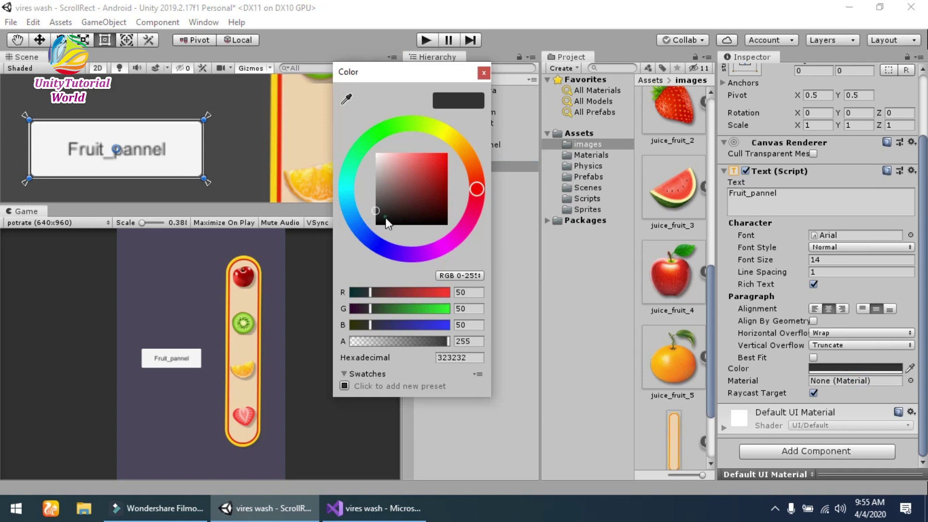
left_click(386, 218)
left_click(484, 73)
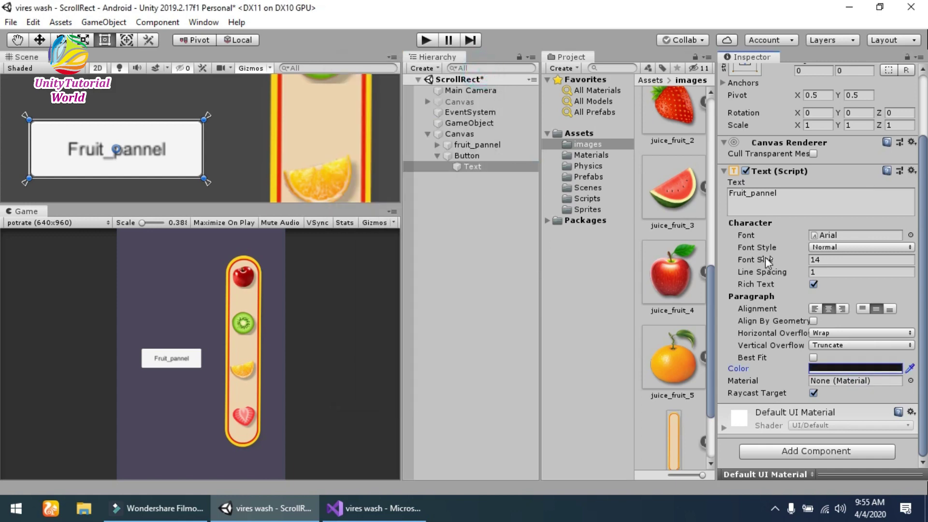
left_click_drag(793, 263, 803, 258)
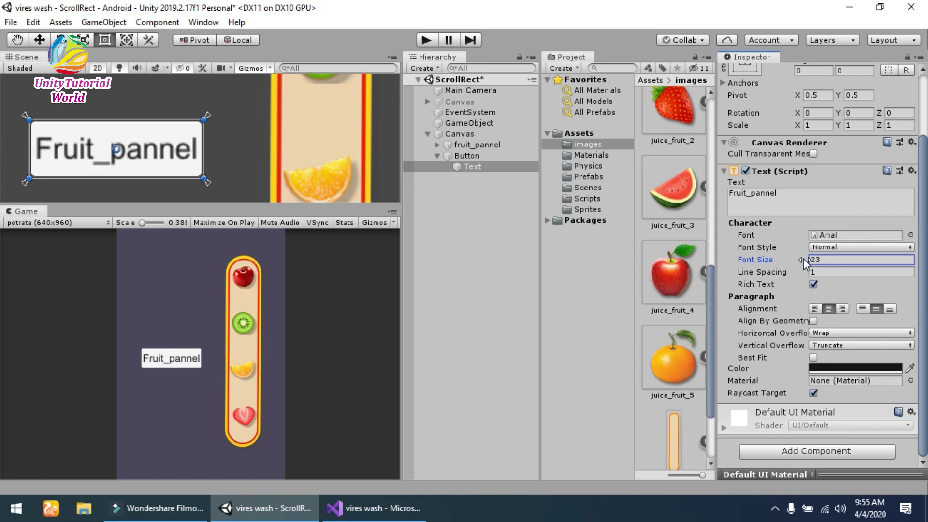
left_click(842, 247)
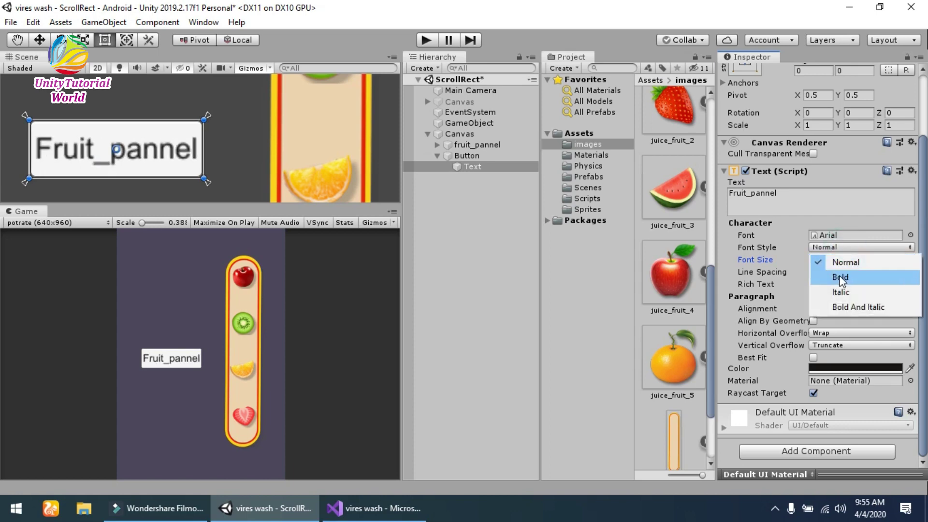
left_click(841, 278)
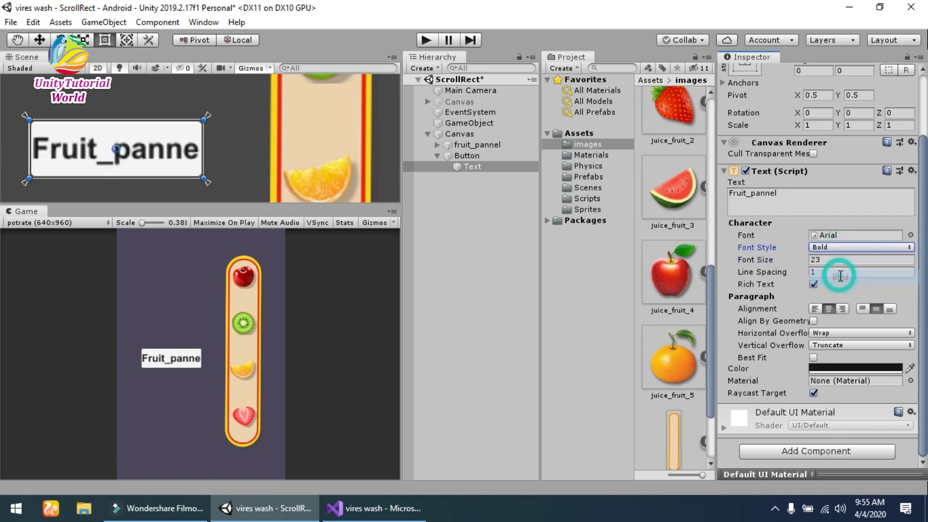
left_click(801, 260)
left_click_drag(799, 260, 797, 260)
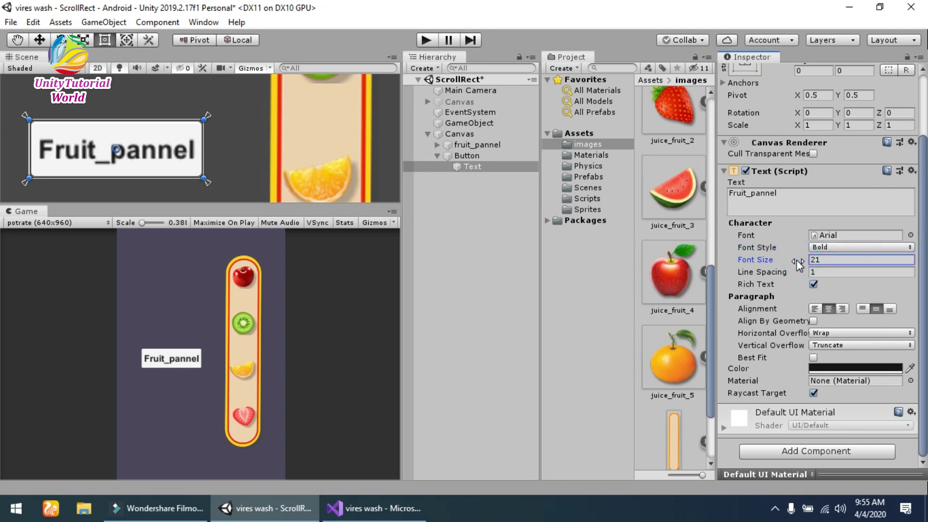
left_click(437, 155)
left_click(452, 158)
left_click(459, 144)
Step: Add one empty On Click entry to the Button component, then select GameObject in the Hierarchy
left_click(464, 155)
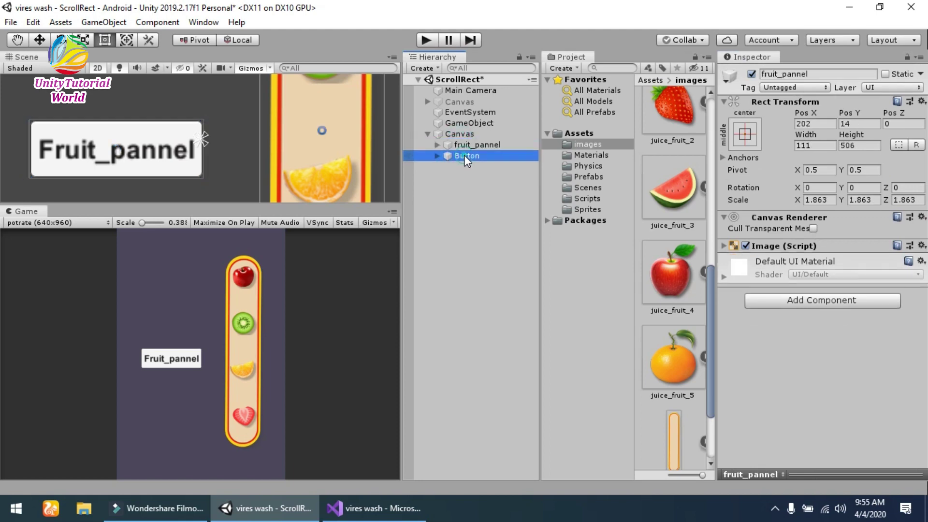
left_click(465, 145)
left_click(463, 157)
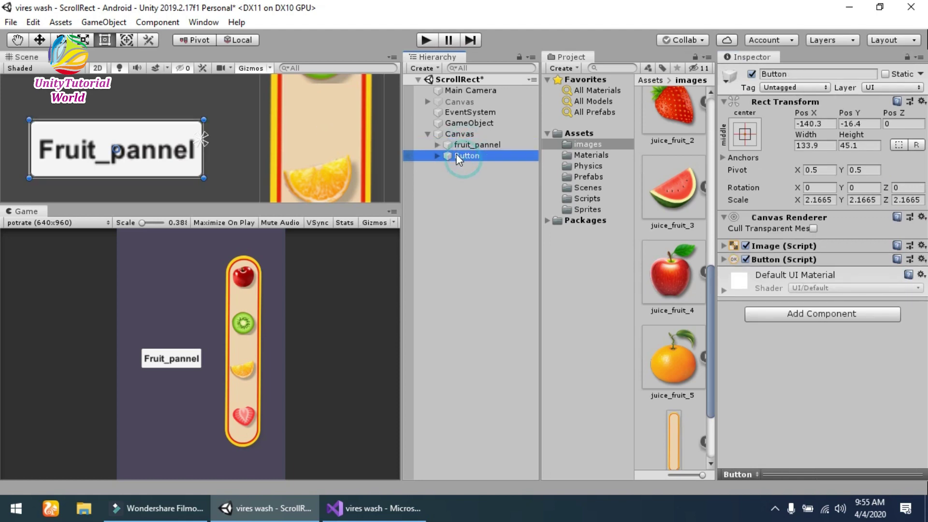
left_click(466, 147)
left_click(463, 155)
left_click(725, 259)
scroll(724, 258, "down", 2)
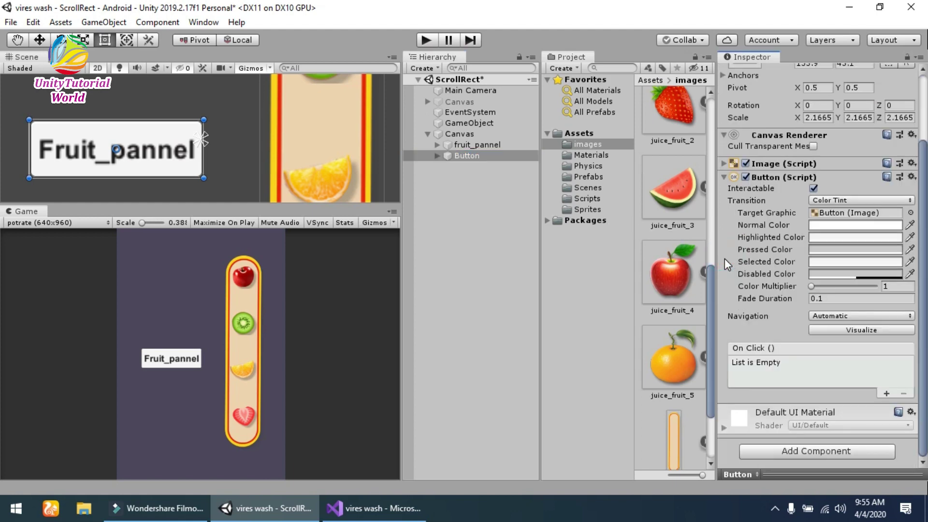
left_click(887, 394)
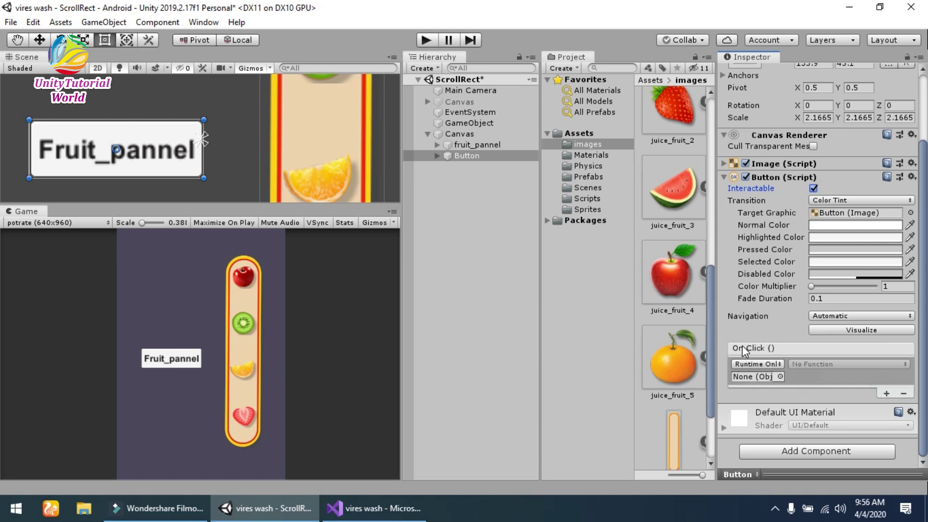
left_click(454, 123)
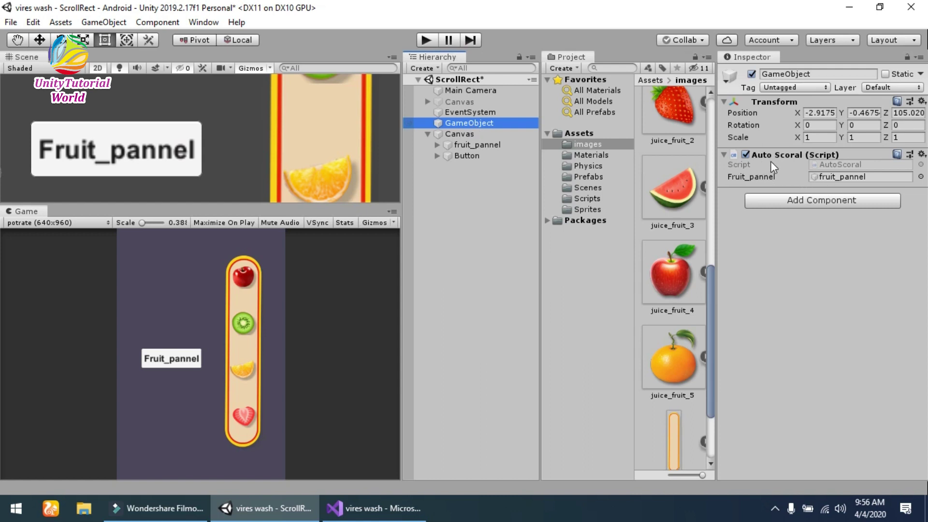
Step: Open AutoScoral.cs in Visual Studio and review the AutoScroll coroutine and Fruit_btn method
double_click(849, 165)
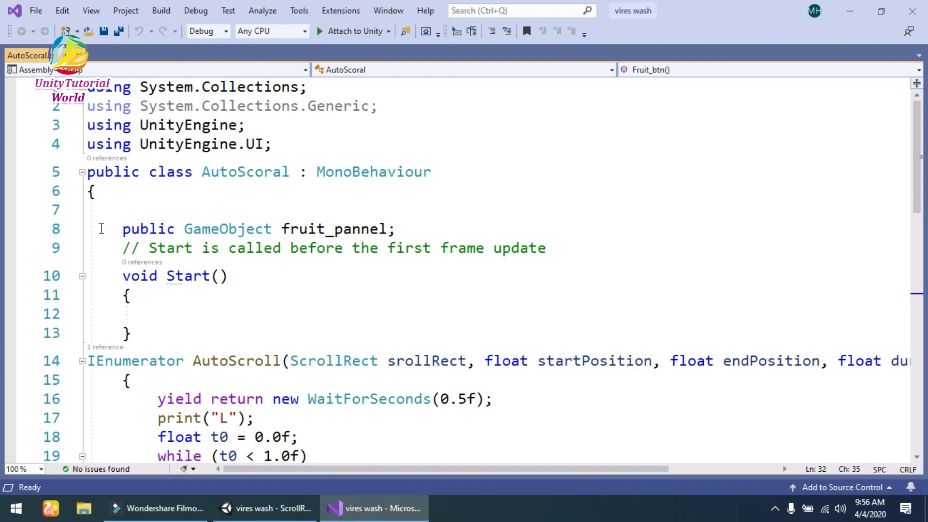
scroll(121, 229, "down", 1)
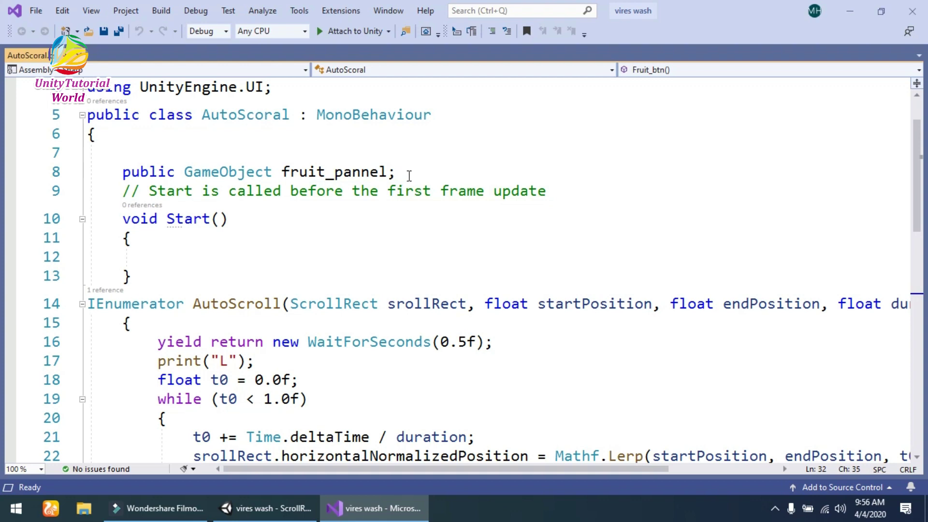
scroll(408, 176, "down", 1)
scroll(409, 176, "up", 1)
scroll(408, 175, "down", 3)
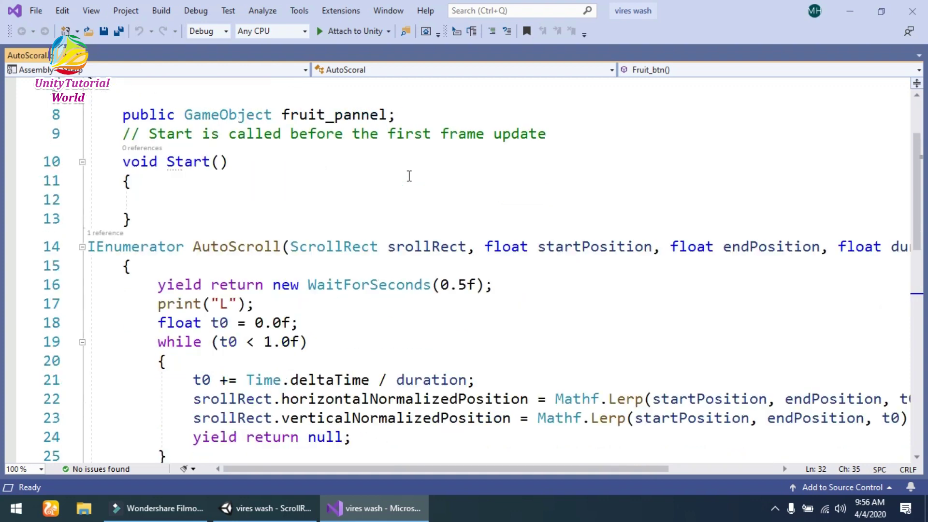
scroll(333, 168, "up", 1)
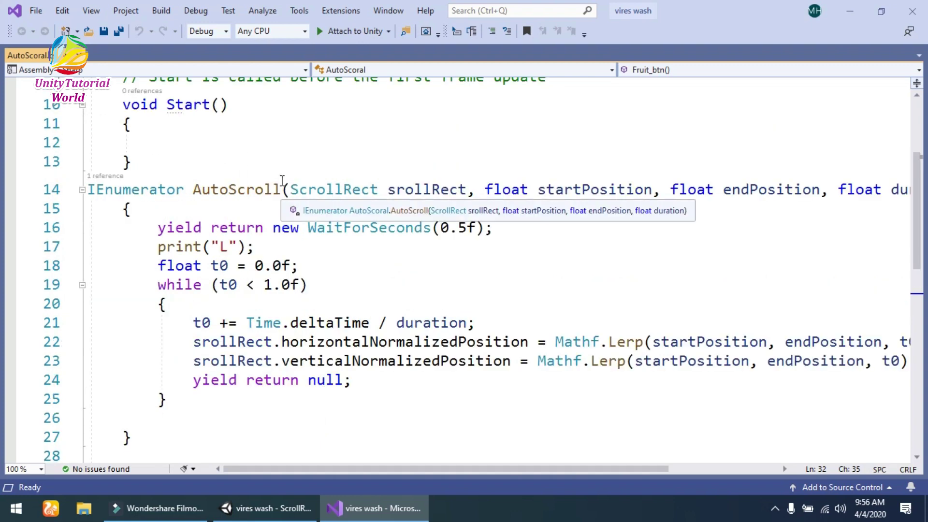
scroll(187, 190, "down", 3)
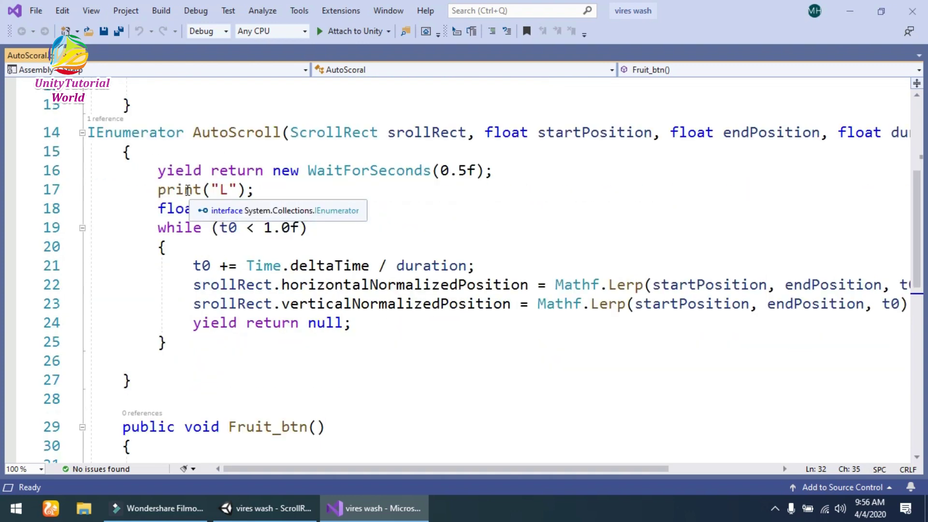
scroll(188, 190, "down", 2)
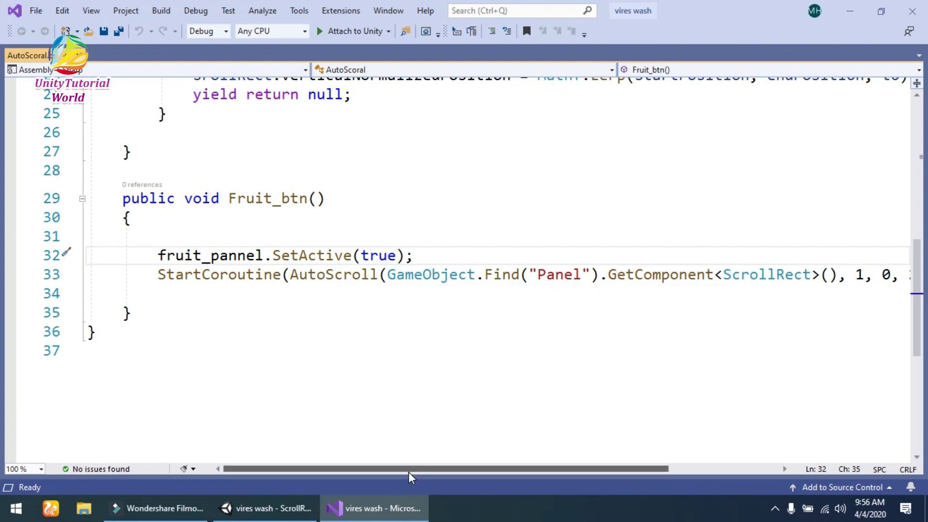
left_click_drag(408, 471, 469, 472)
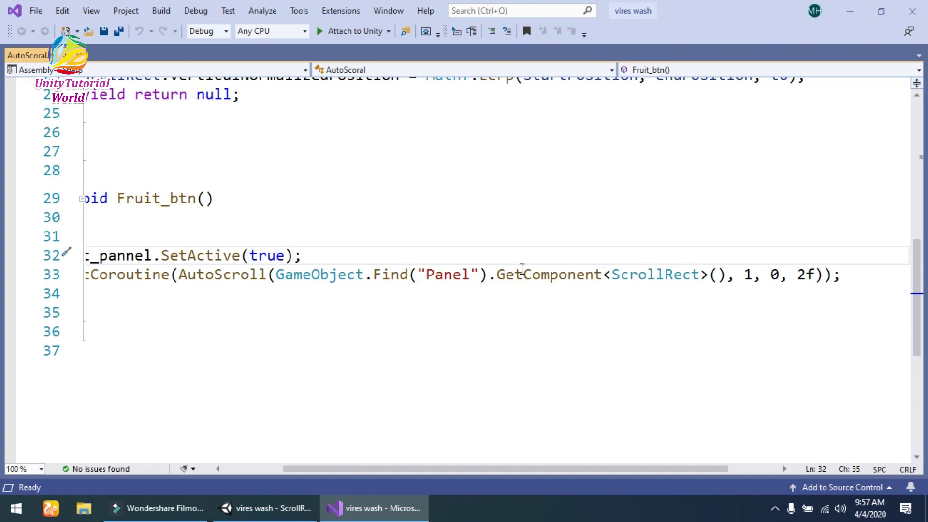
left_click_drag(535, 468, 541, 468)
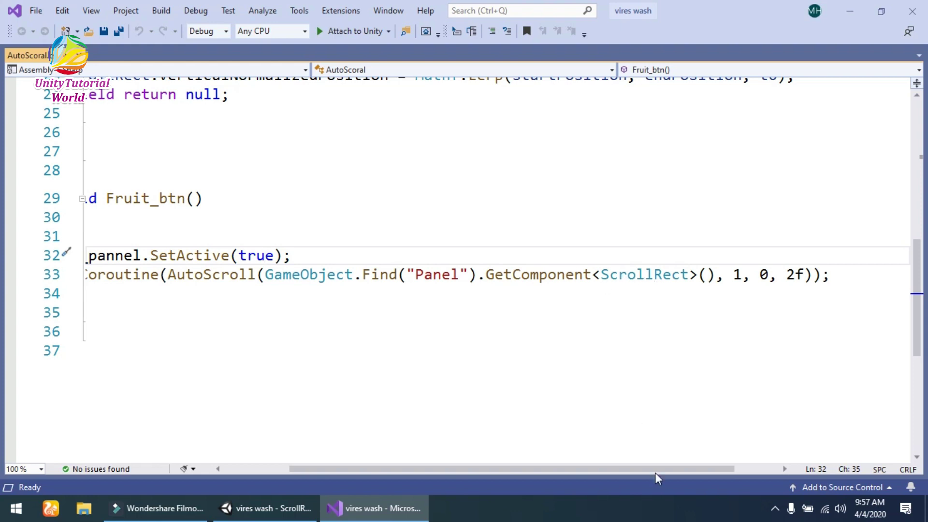
left_click_drag(646, 469, 681, 469)
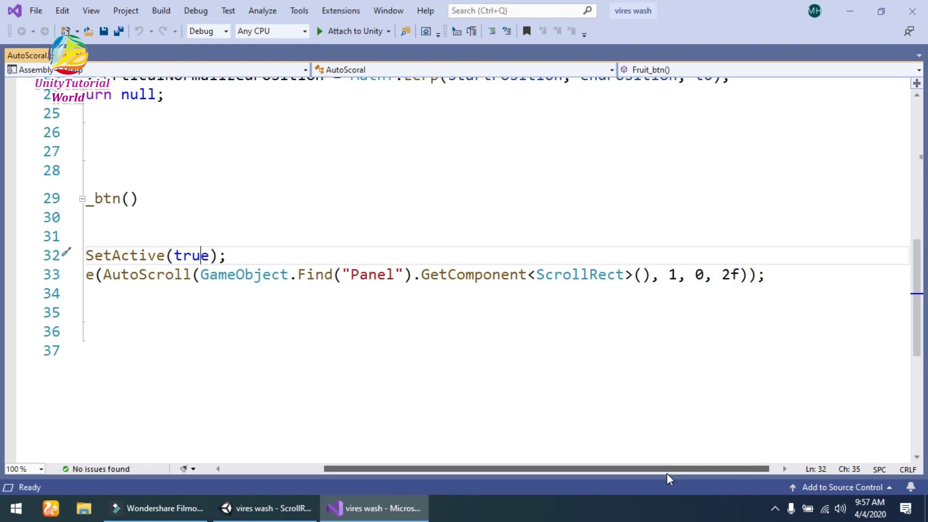
left_click_drag(665, 470, 567, 468)
scroll(445, 332, "up", 3)
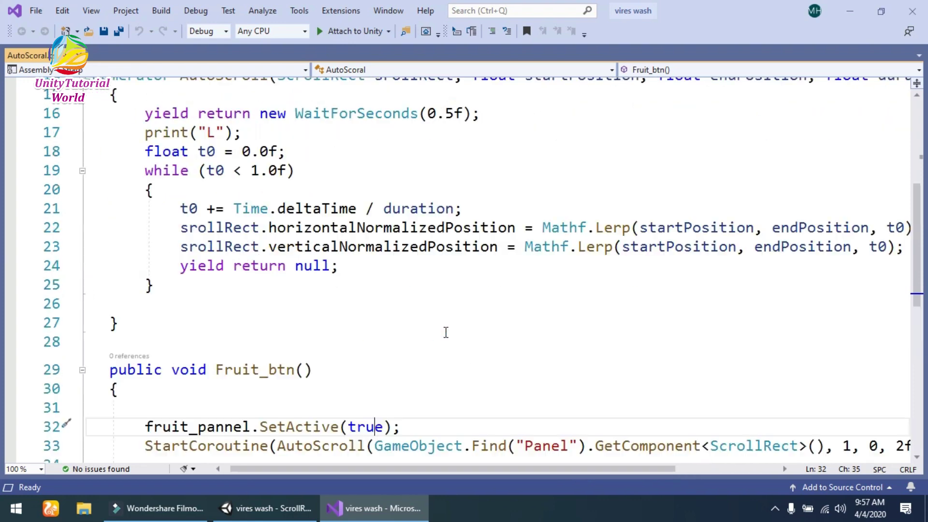
scroll(413, 325, "up", 2)
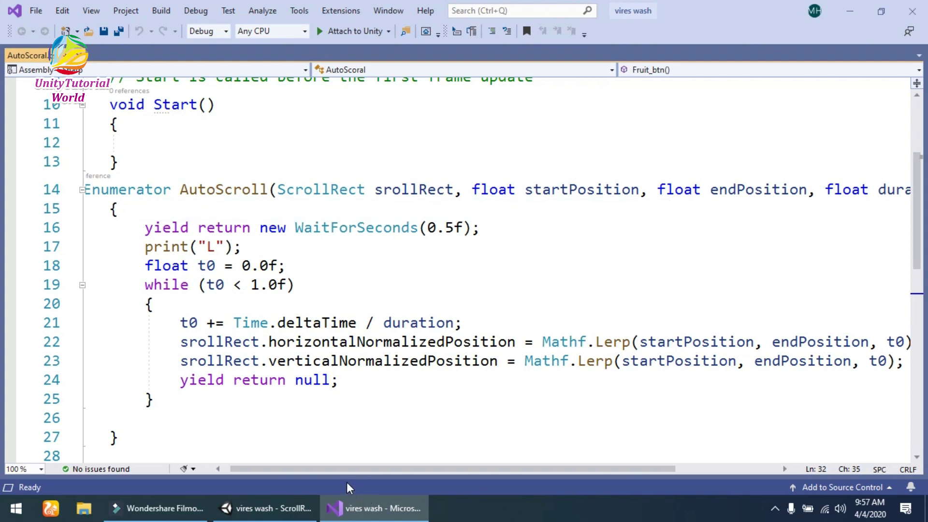
left_click_drag(343, 470, 318, 470)
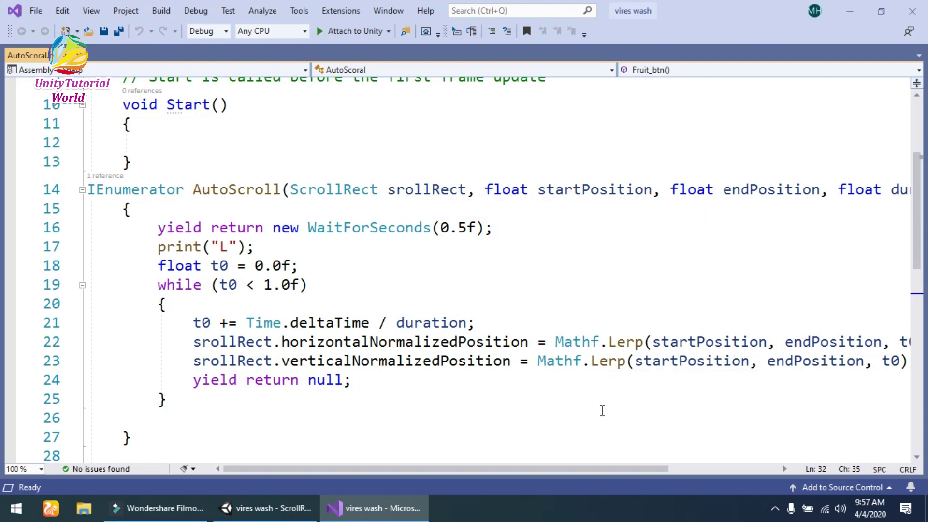
left_click_drag(595, 470, 644, 468)
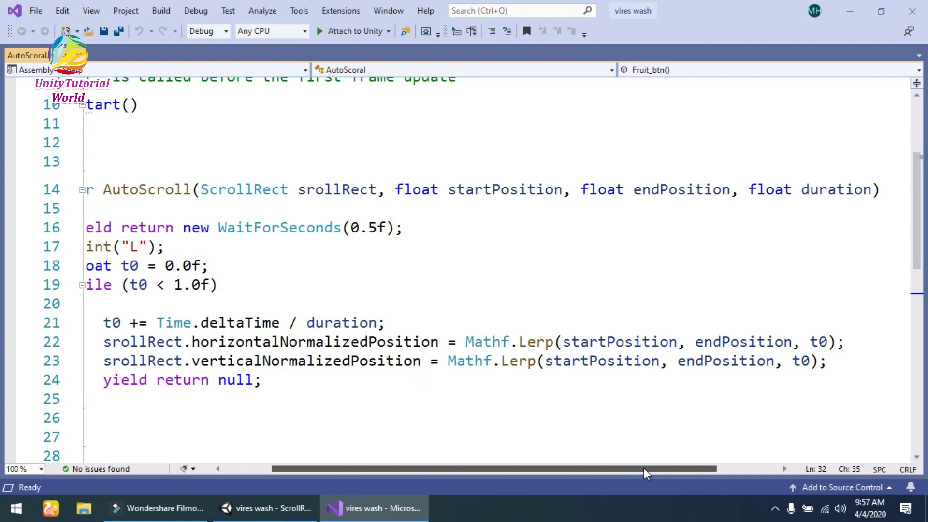
left_click_drag(643, 468, 585, 468)
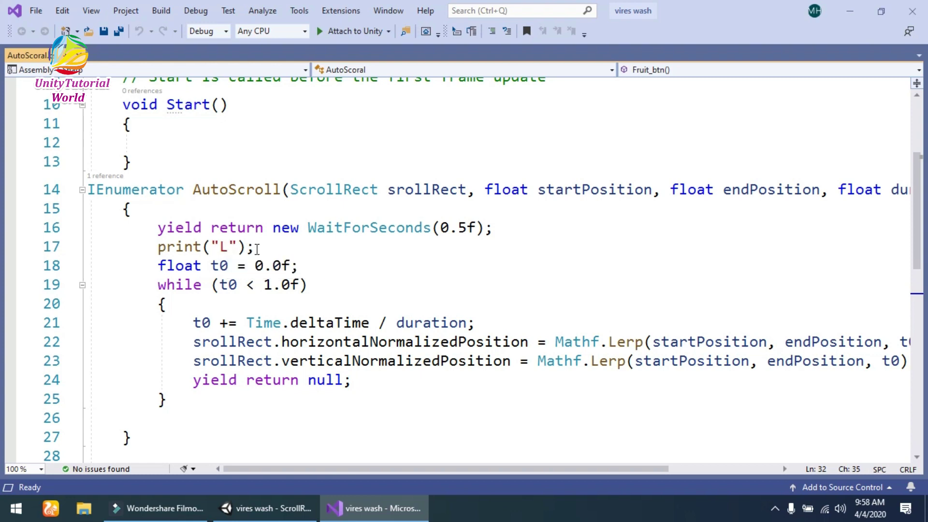
left_click_drag(255, 247, 160, 249)
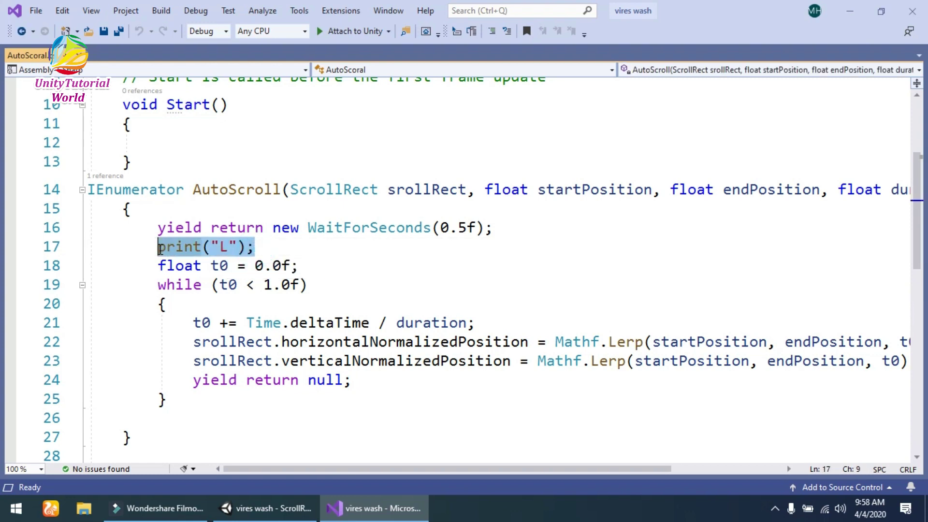
left_click(274, 247)
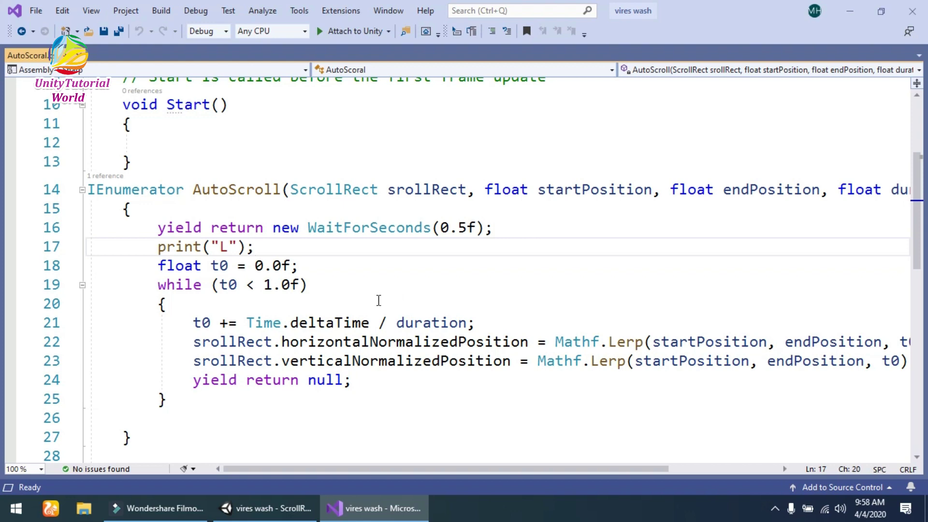
scroll(381, 300, "down", 1)
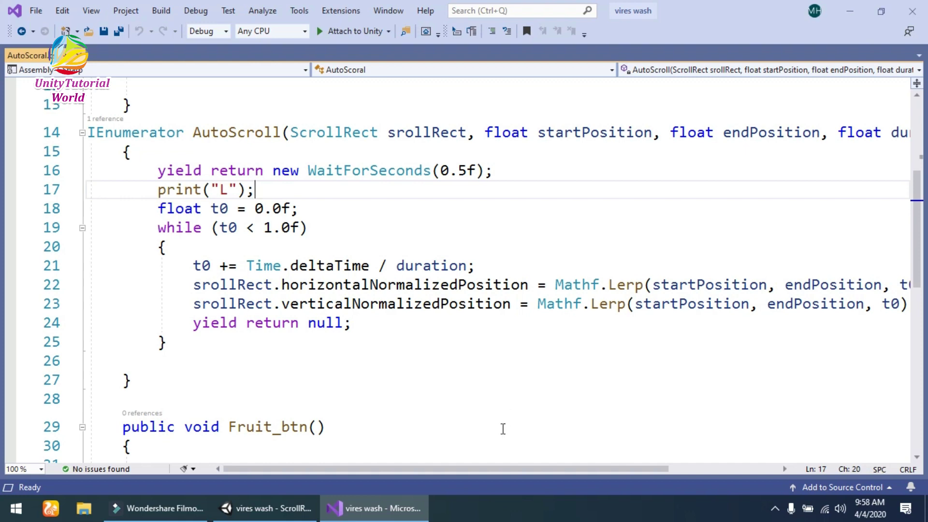
left_click_drag(495, 469, 453, 469)
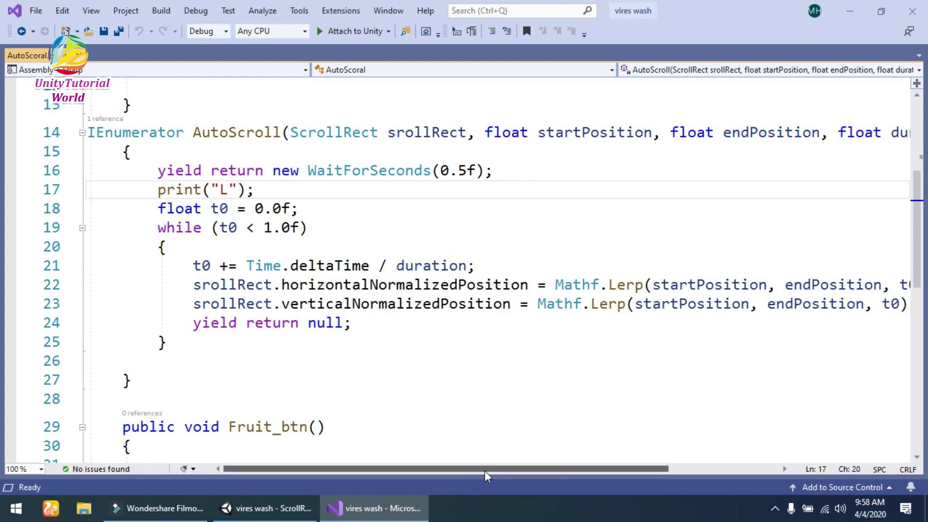
left_click_drag(485, 469, 501, 469)
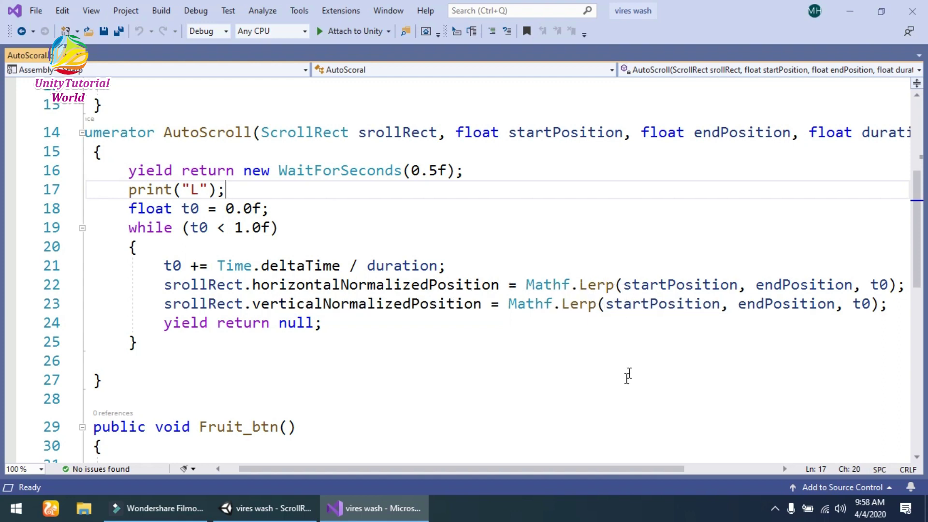
Step: Review the horizontalNormalizedPosition code on lines 22–23, then minimize Visual Studio to return to Unity
left_click_drag(586, 470, 633, 457)
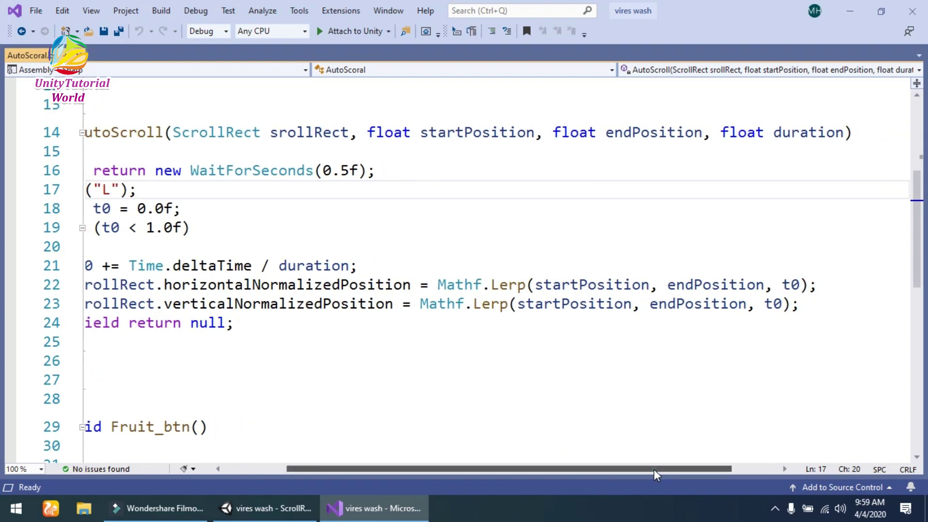
left_click_drag(654, 469, 587, 469)
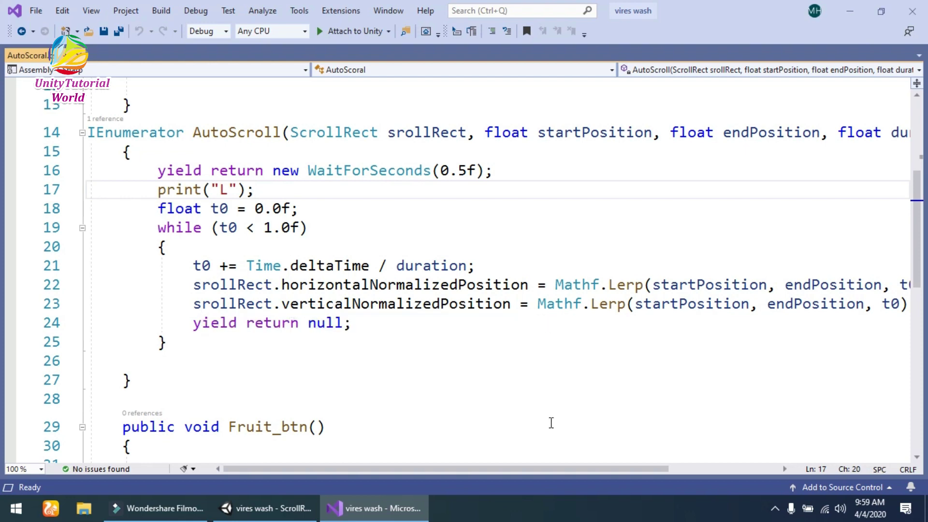
left_click_drag(560, 469, 601, 470)
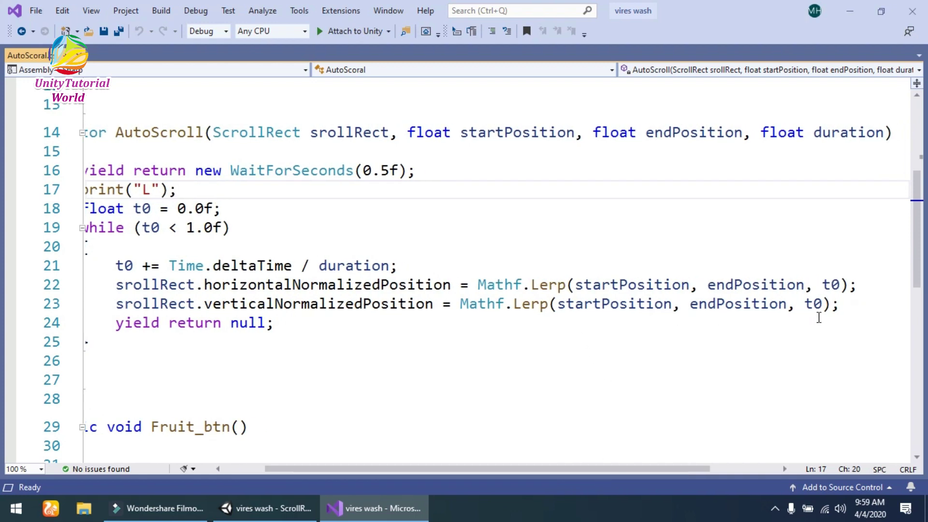
left_click_drag(645, 469, 609, 469)
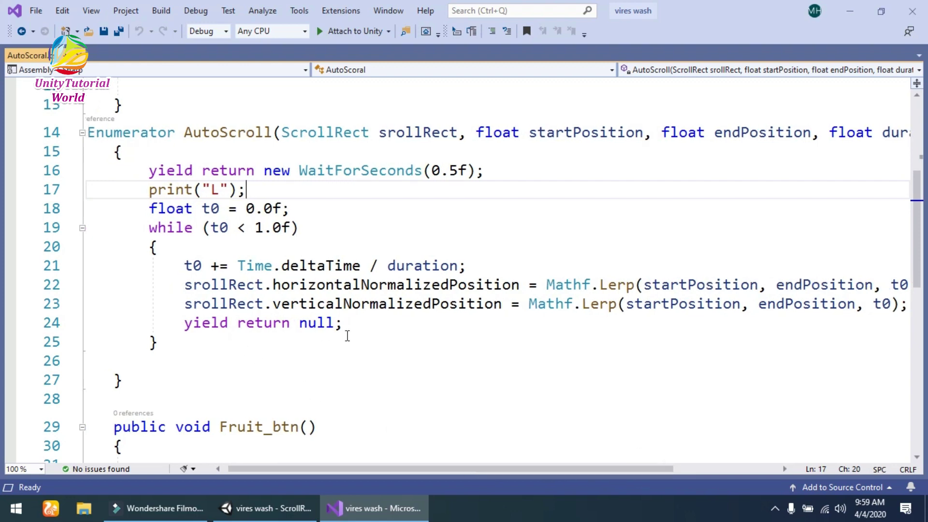
left_click_drag(315, 469, 346, 469)
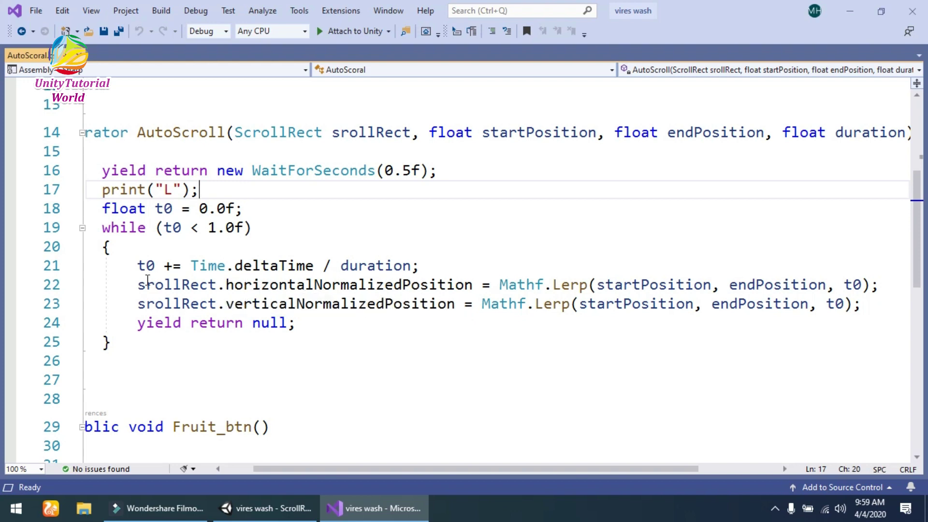
mouse_move(128, 284)
left_mouse_down()
mouse_move(878, 286)
mouse_move(460, 305)
mouse_move(129, 302)
left_mouse_up()
left_click(858, 305)
left_click(99, 284)
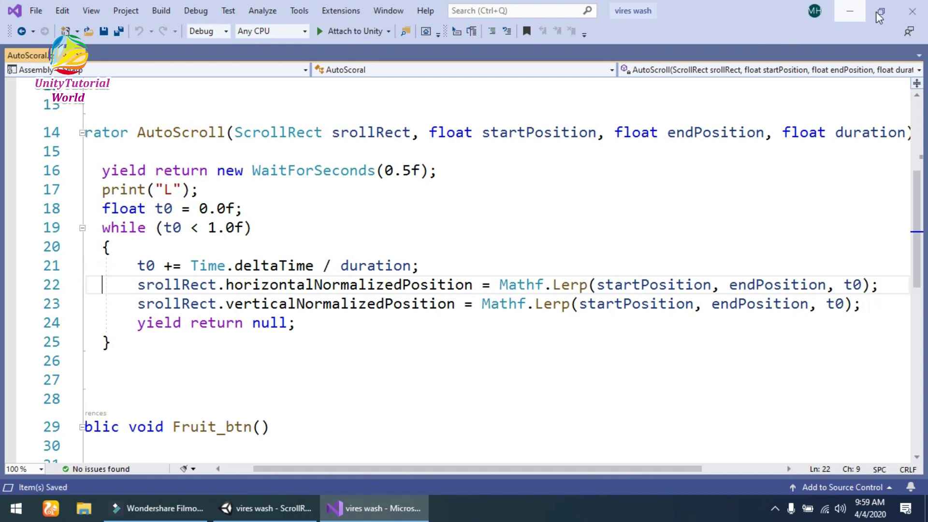
left_click(849, 11)
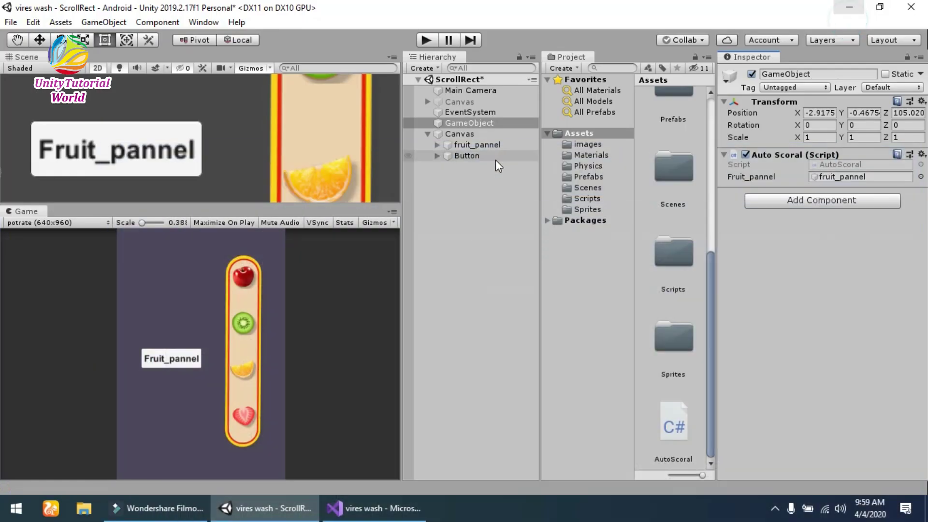
Step: Assign fruit_pannel to the Fruit_pannel field of GameObject's Auto Scoral script
left_click(465, 155)
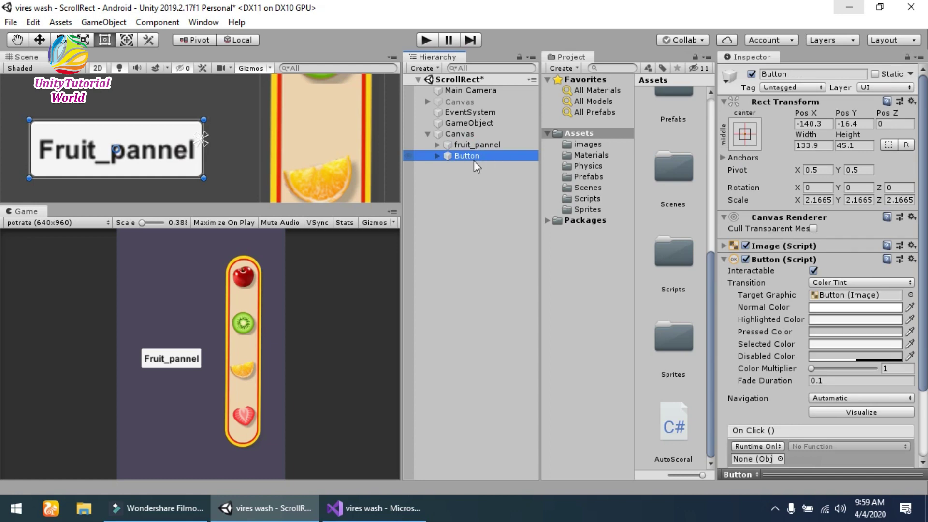
left_click(471, 145)
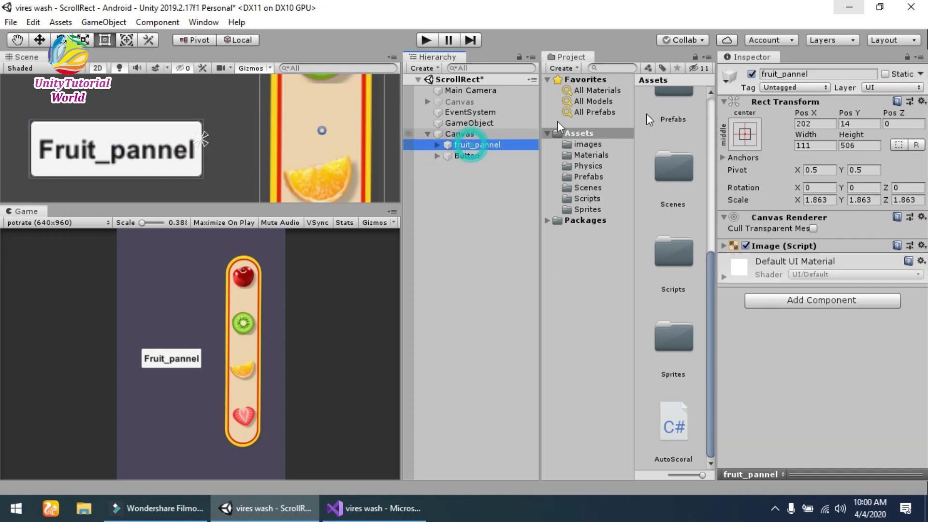
left_click(456, 124)
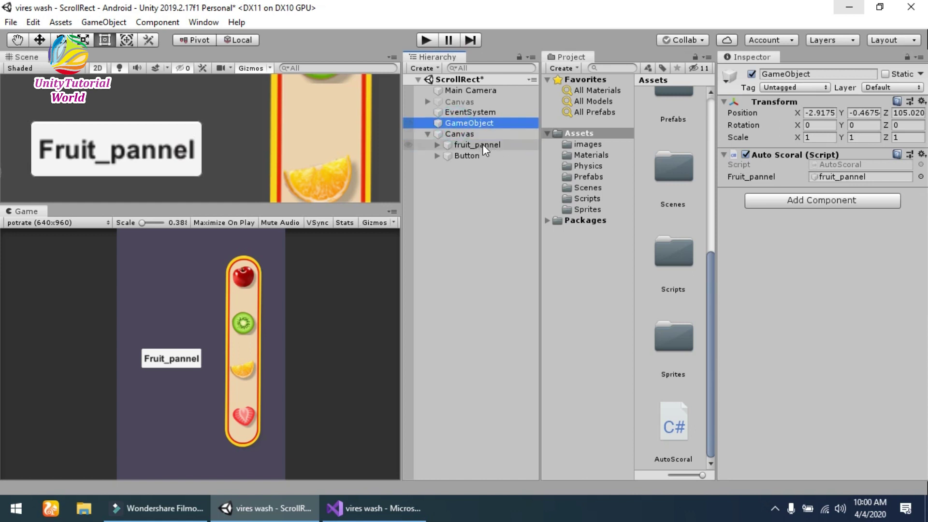
left_click_drag(482, 144, 844, 178)
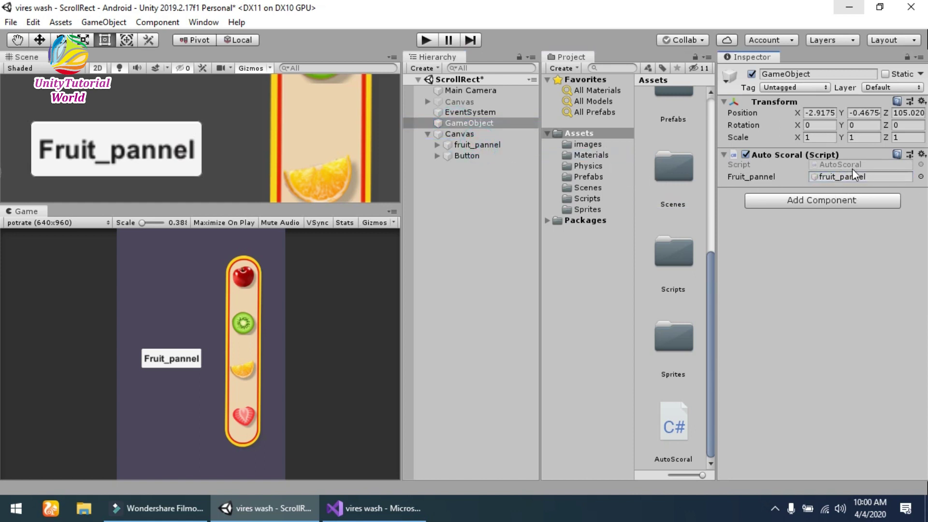
Step: Deactivate fruit_pannel so it starts hidden
left_click(461, 142)
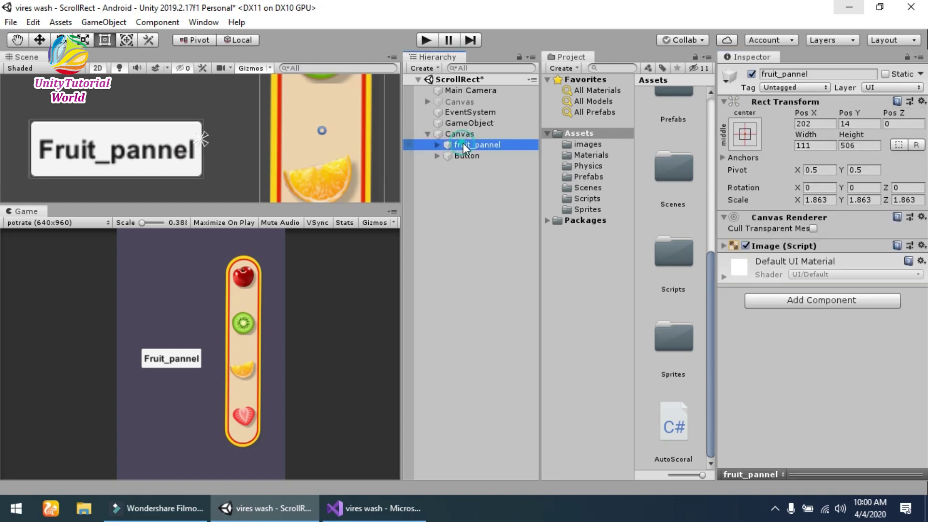
left_click(751, 73)
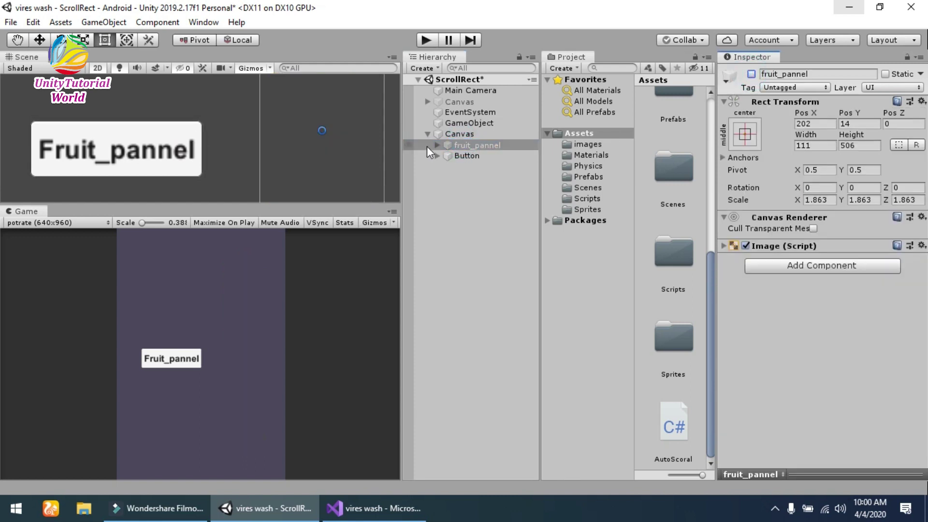
left_click(460, 157)
scroll(808, 245, "down", 3)
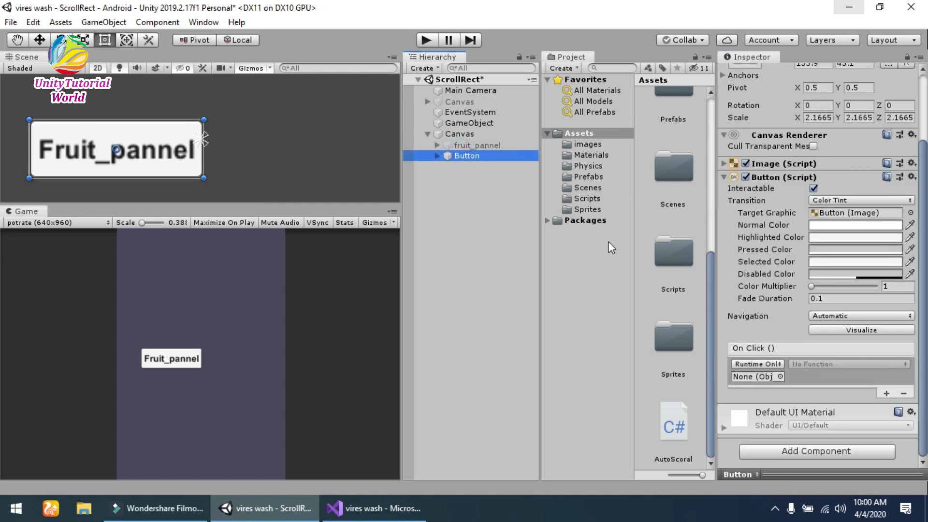
Step: Set the Button's On Click target to GameObject, calling AutoScoral.Fruit_btn()
left_click_drag(464, 124, 758, 376)
left_click(855, 365)
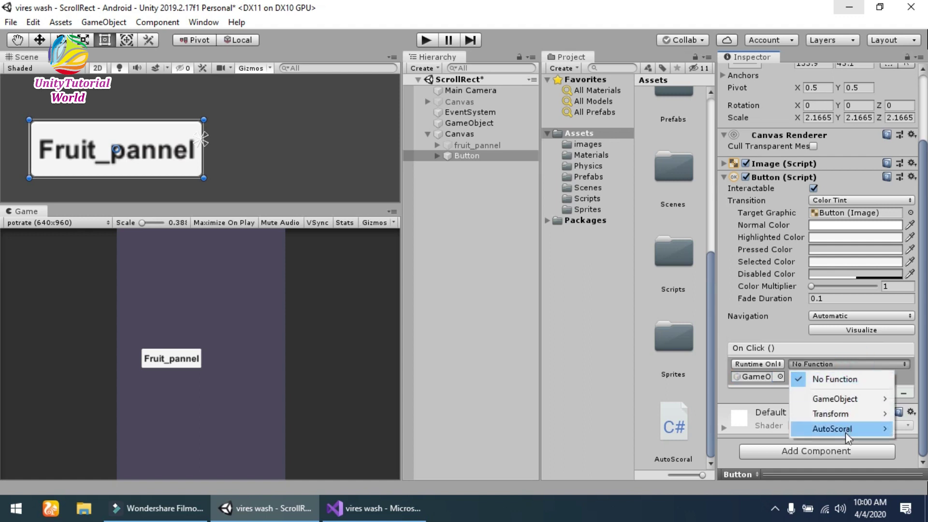
mouse_move(846, 429)
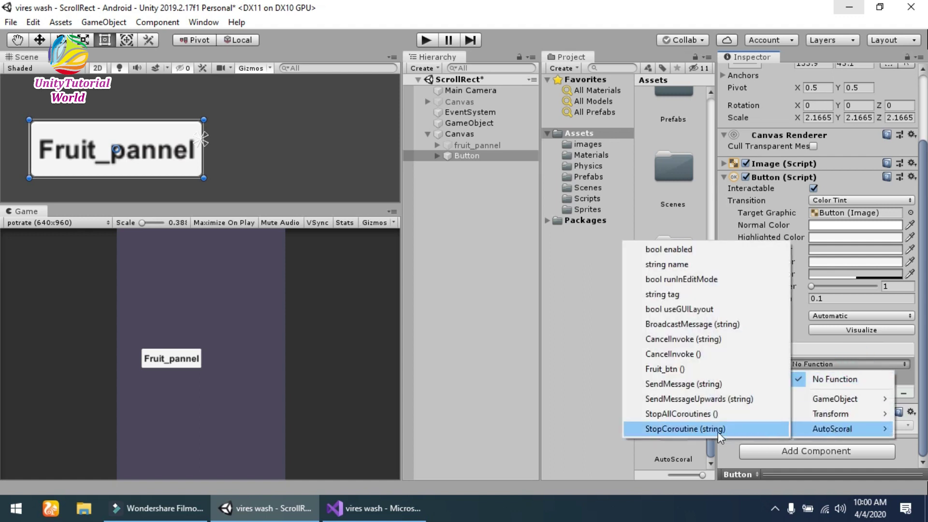
left_click(671, 369)
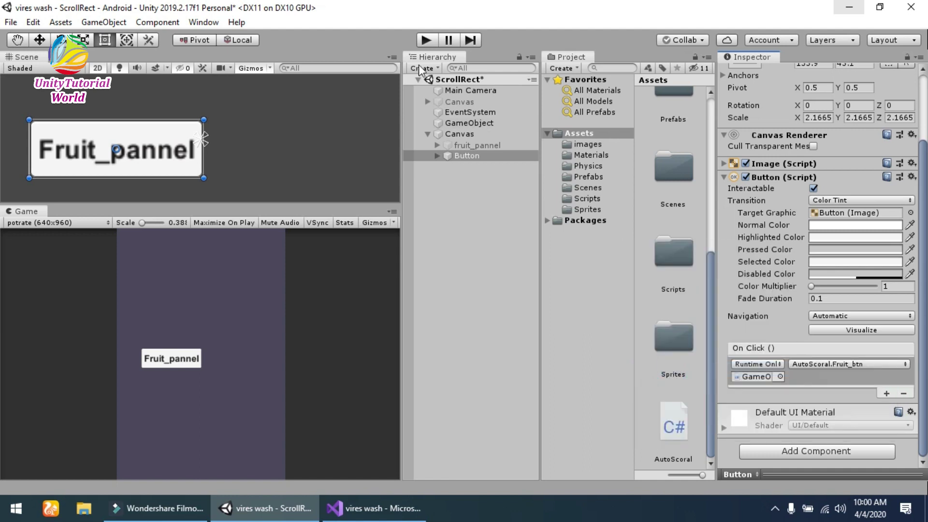
left_click(466, 217)
Step: Save the ScrollRect scene and enter Play mode
key("ctrl+s")
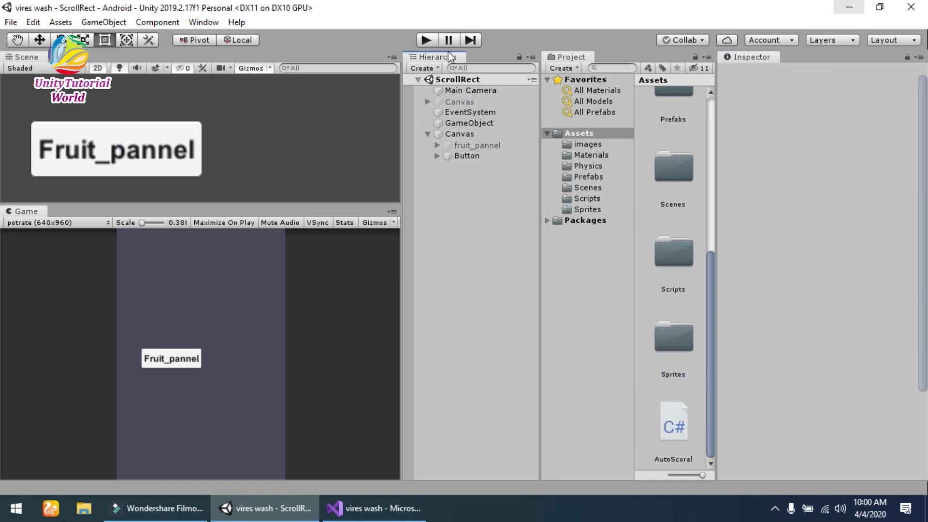
left_click(427, 41)
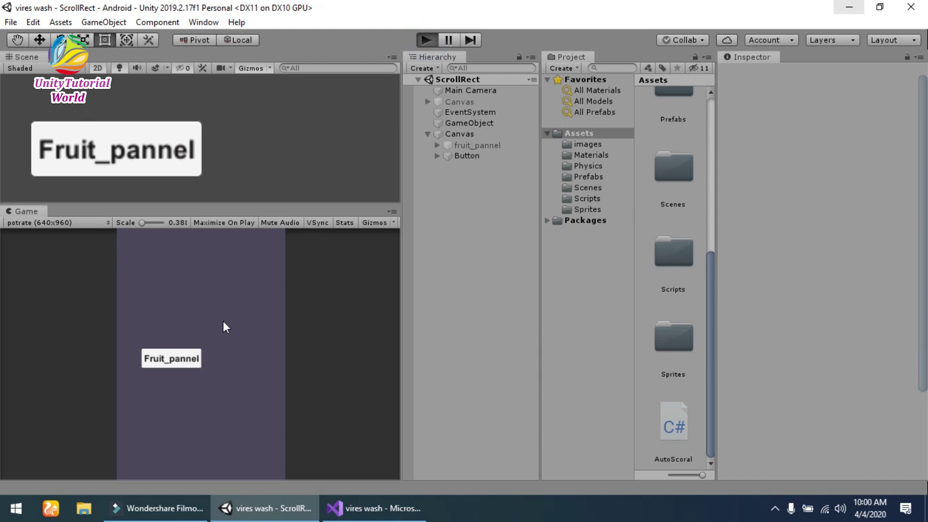
key("ctrl+p")
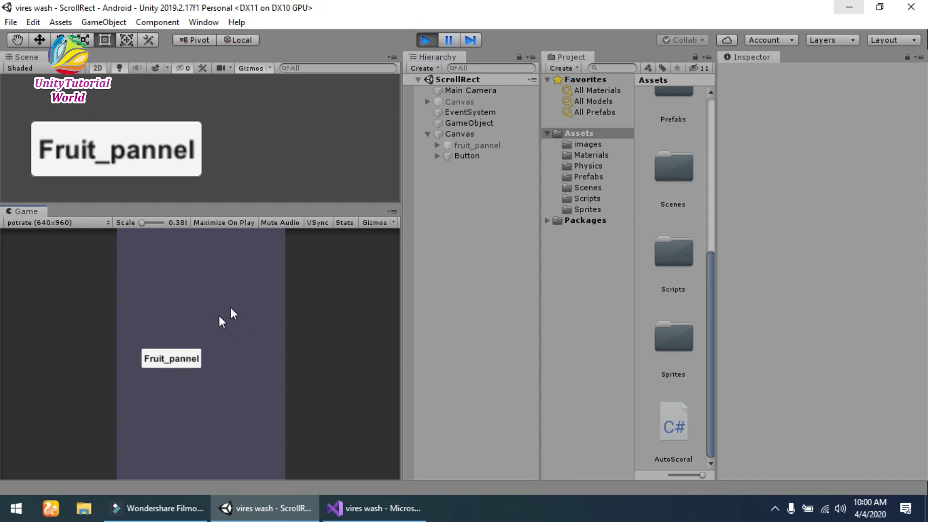
Step: Press Fruit_pannel in the Game view, drag the fruit list, and retest the auto-scroll twice
left_click(164, 361)
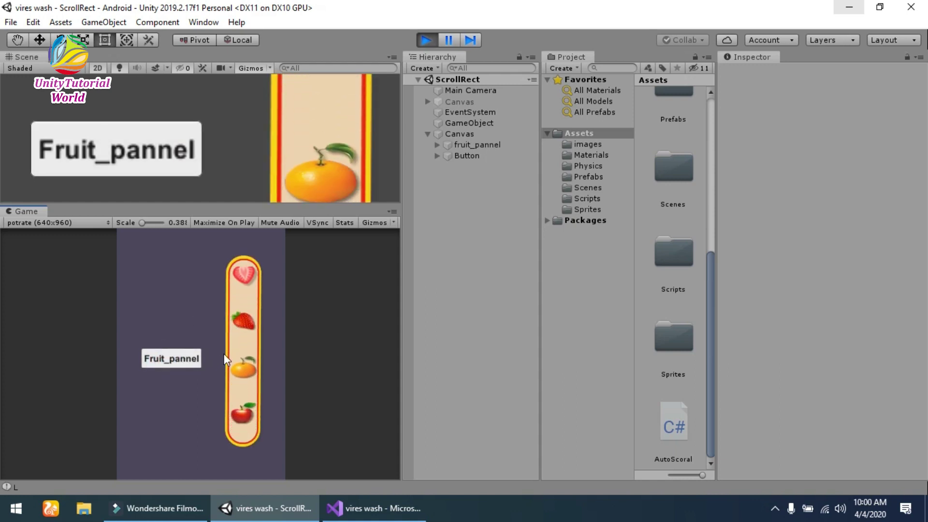
left_click_drag(249, 323, 225, 383)
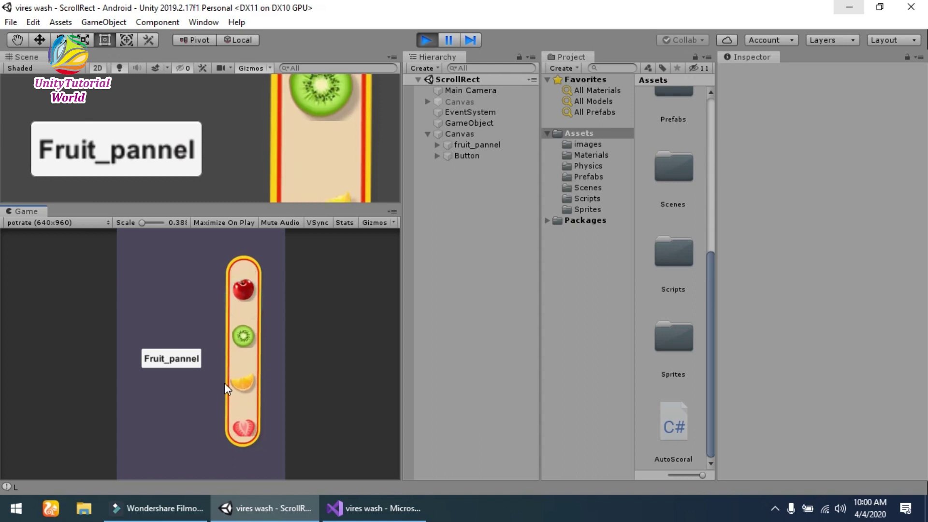
left_click(164, 358)
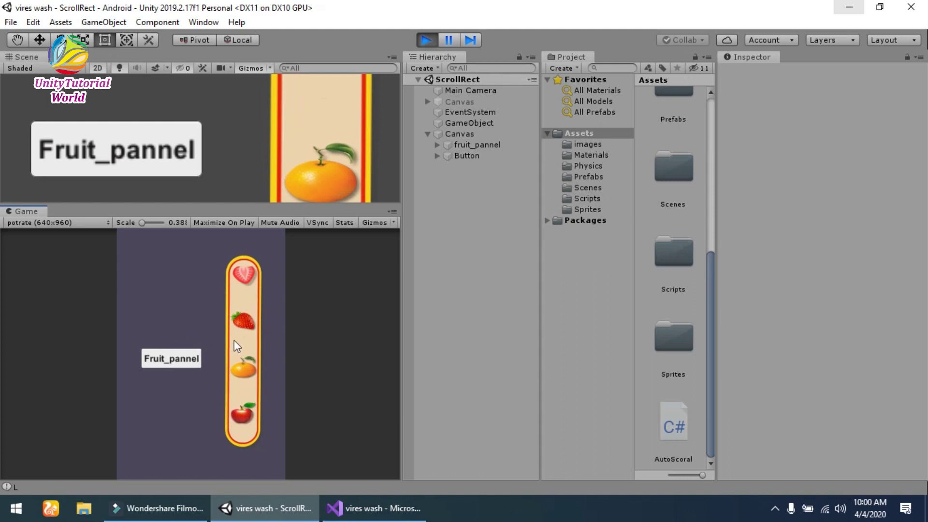
left_click(178, 360)
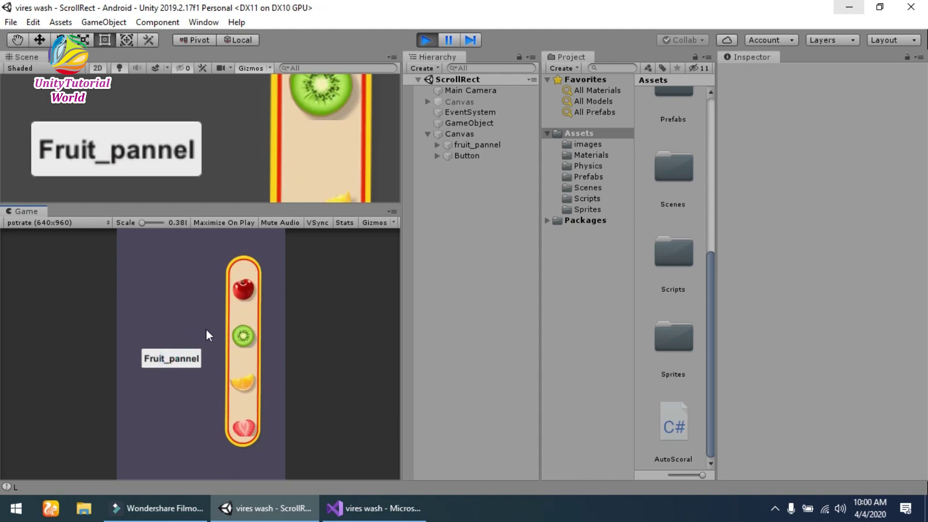